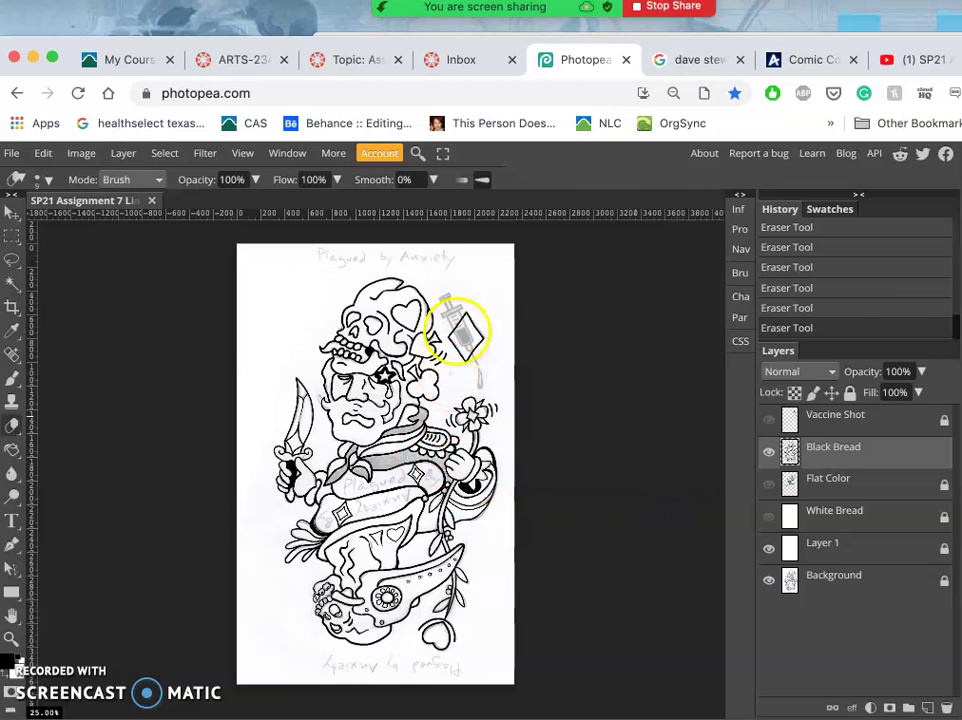
- Show the White Bread backing layer, then toggle the Black Bread line art off and back on
{"action": "left_click", "coordinate": [769, 421]}
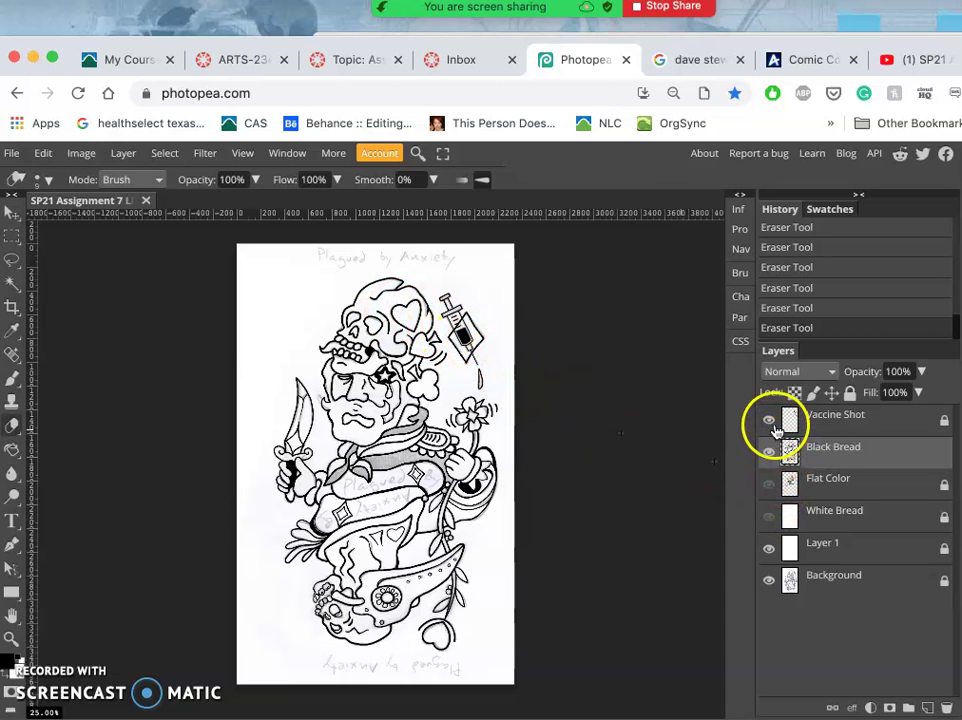
{"action": "left_click", "coordinate": [770, 423]}
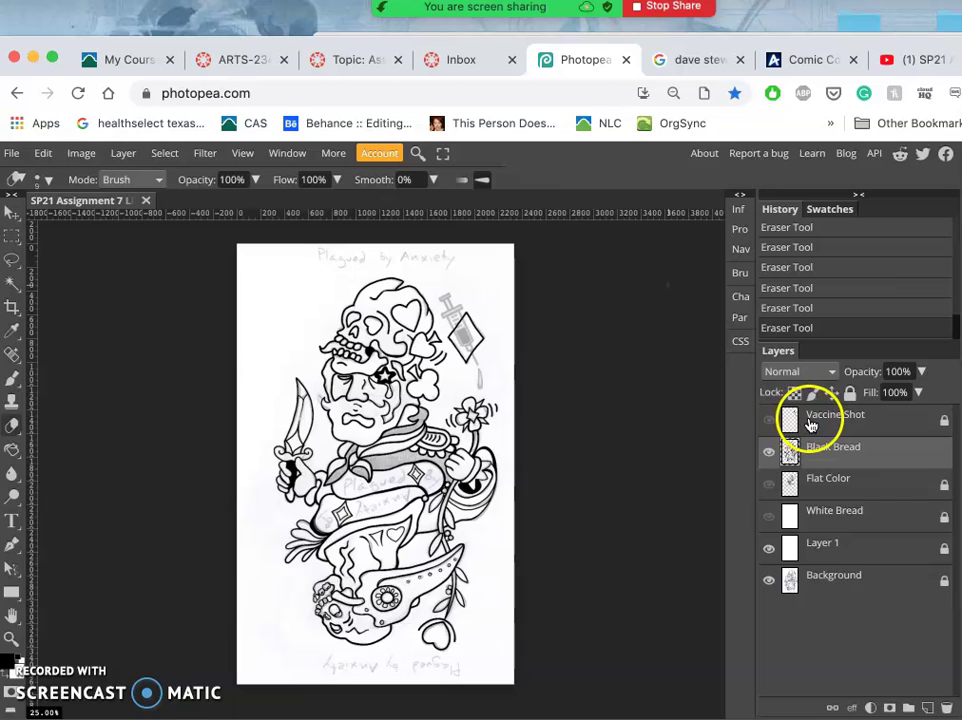
{"action": "left_click", "coordinate": [769, 517]}
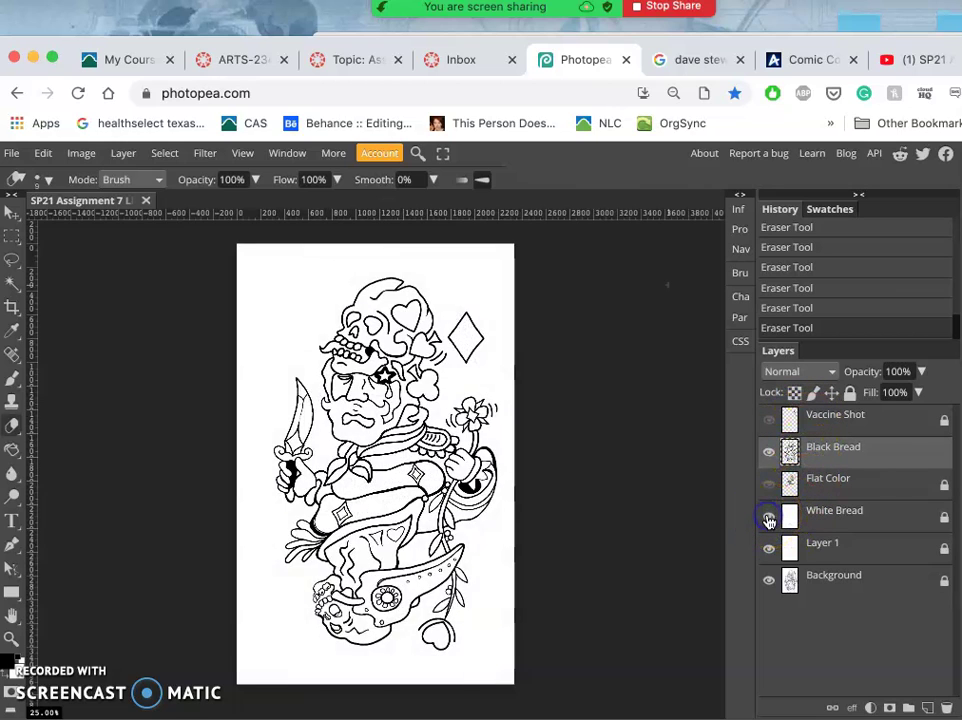
{"action": "left_click", "coordinate": [769, 448]}
{"action": "left_click", "coordinate": [808, 512]}
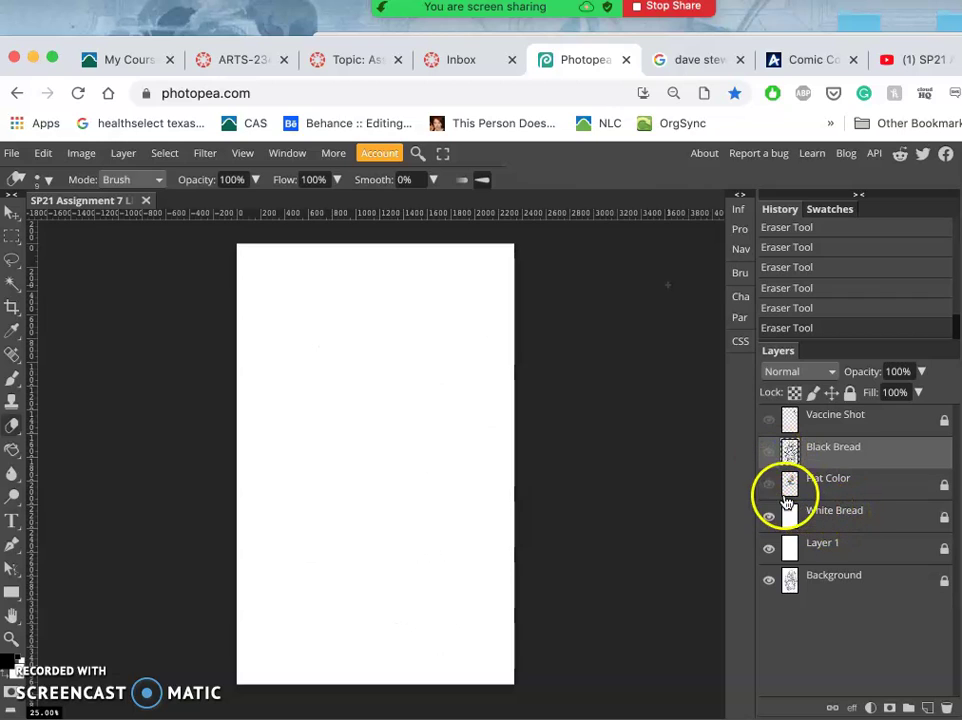
{"action": "left_click", "coordinate": [769, 455]}
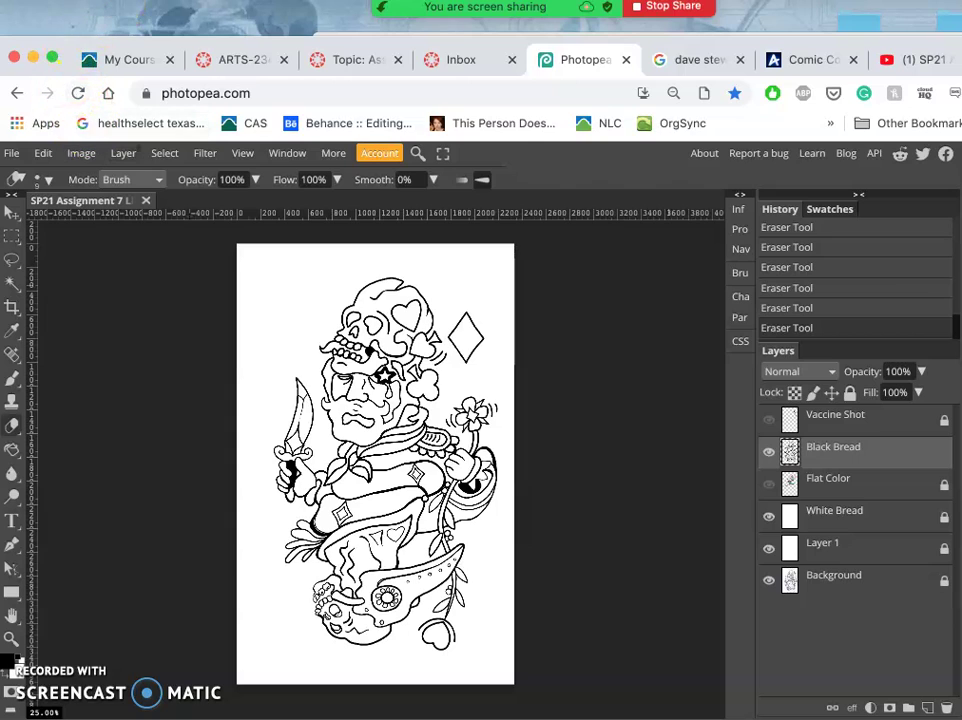
- Save the line-art PSD, confirming the save-changes prompt
{"action": "left_click", "coordinate": [13, 153]}
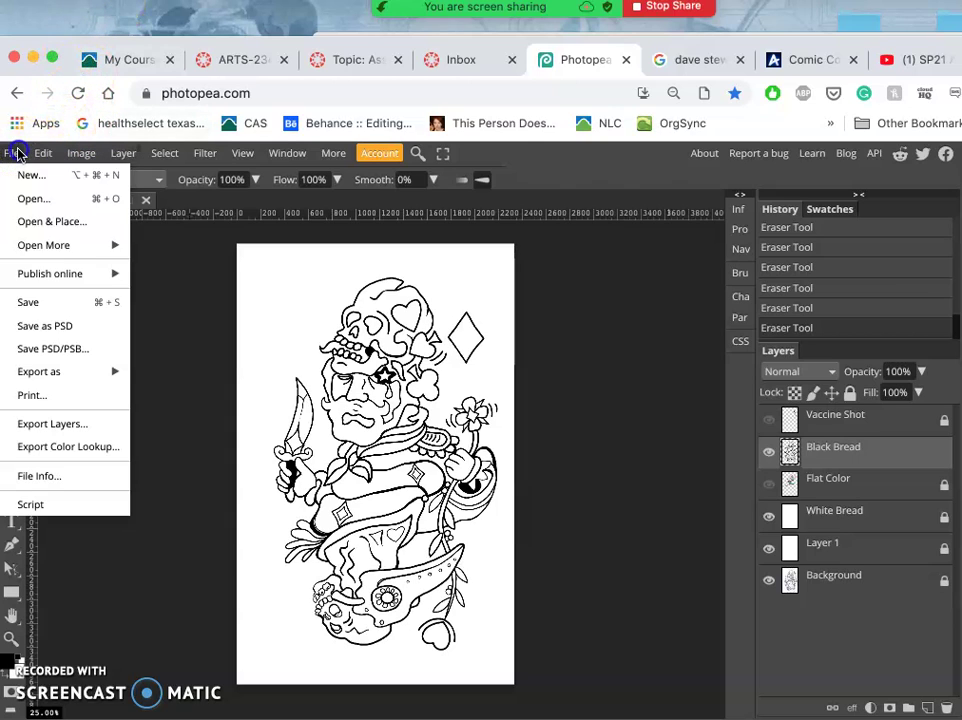
{"action": "left_click", "coordinate": [39, 310]}
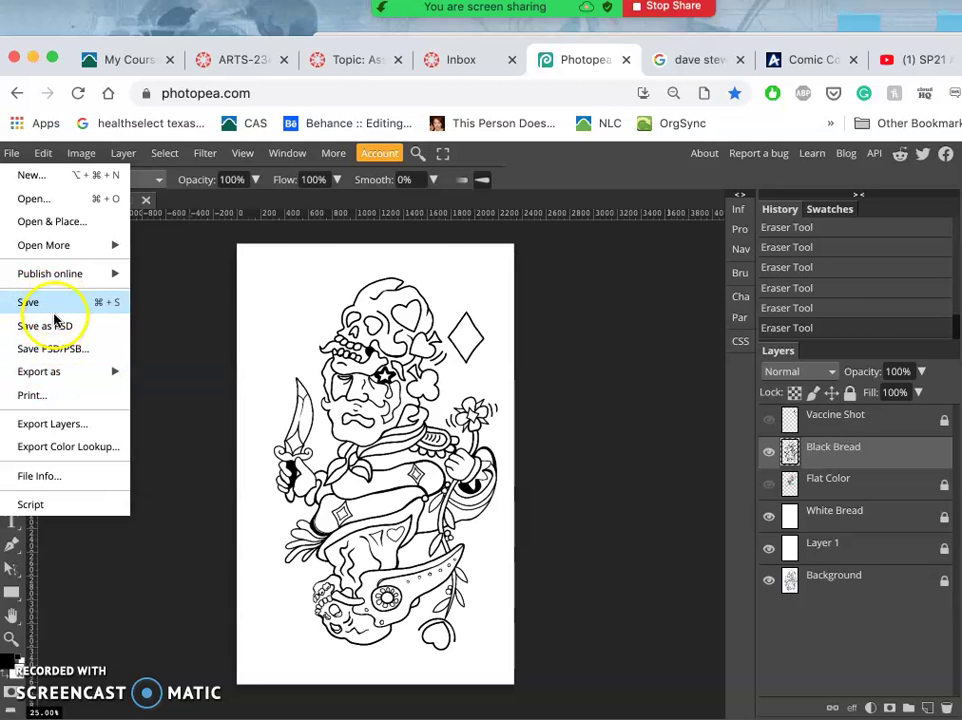
{"action": "left_click", "coordinate": [57, 328]}
{"action": "left_click", "coordinate": [675, 217]}
- Export the line art as a 70%-quality JPG through Save for web
{"action": "left_click", "coordinate": [13, 153]}
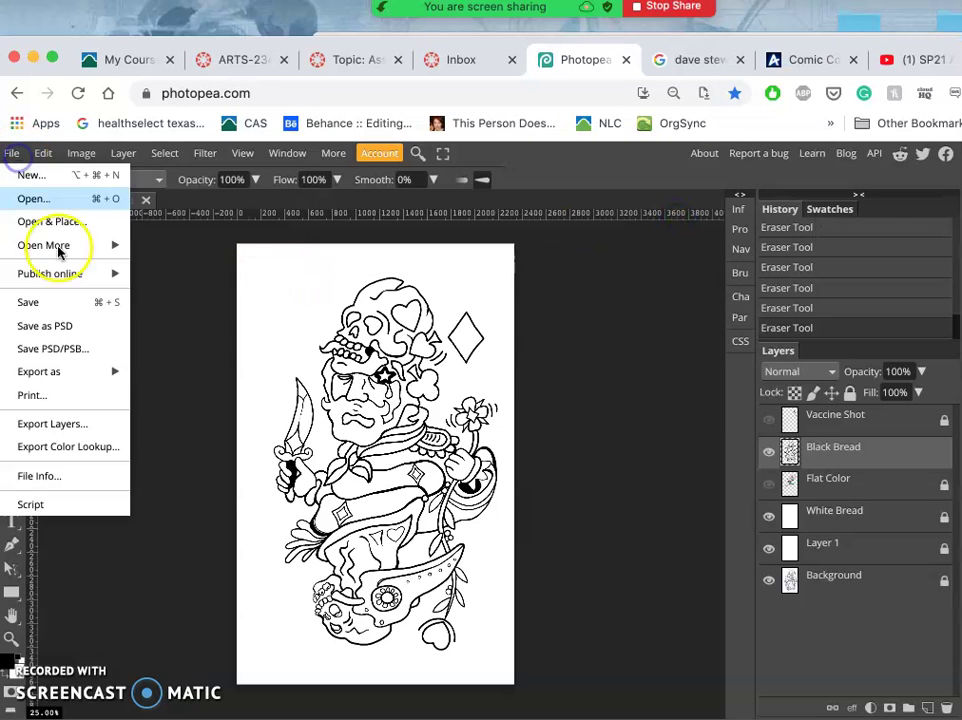
{"action": "mouse_move", "coordinate": [94, 370]}
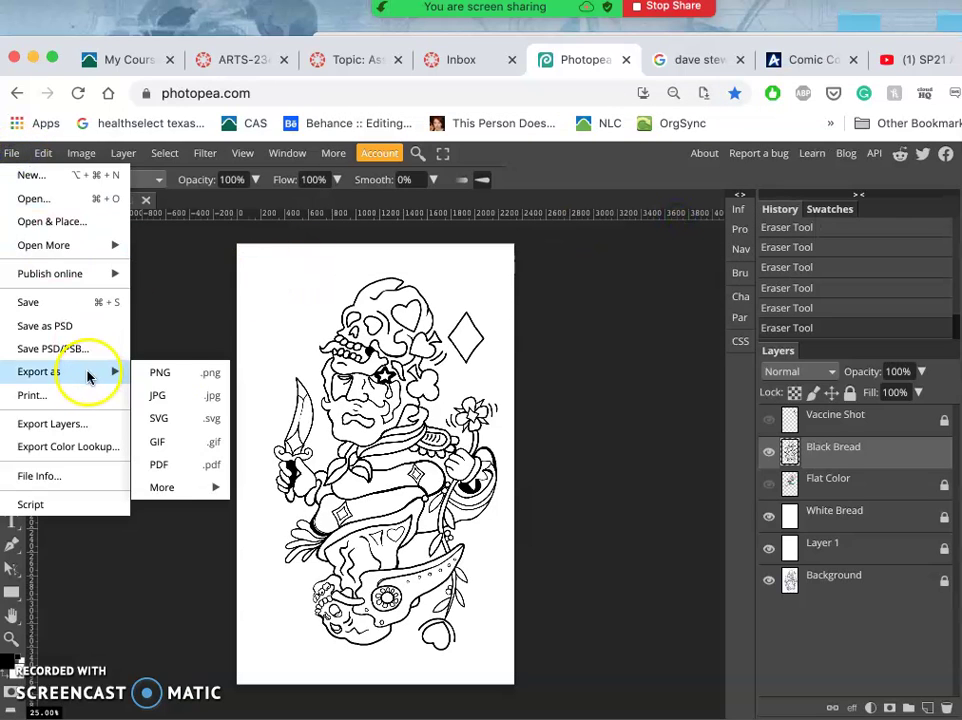
{"action": "left_click", "coordinate": [172, 396]}
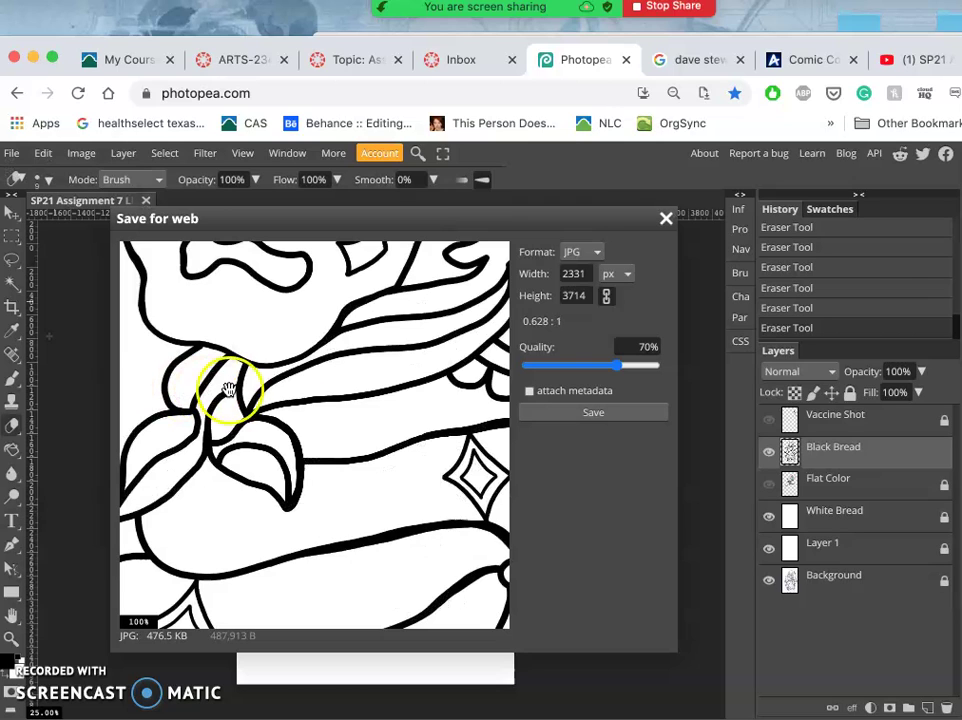
{"action": "left_click", "coordinate": [586, 416]}
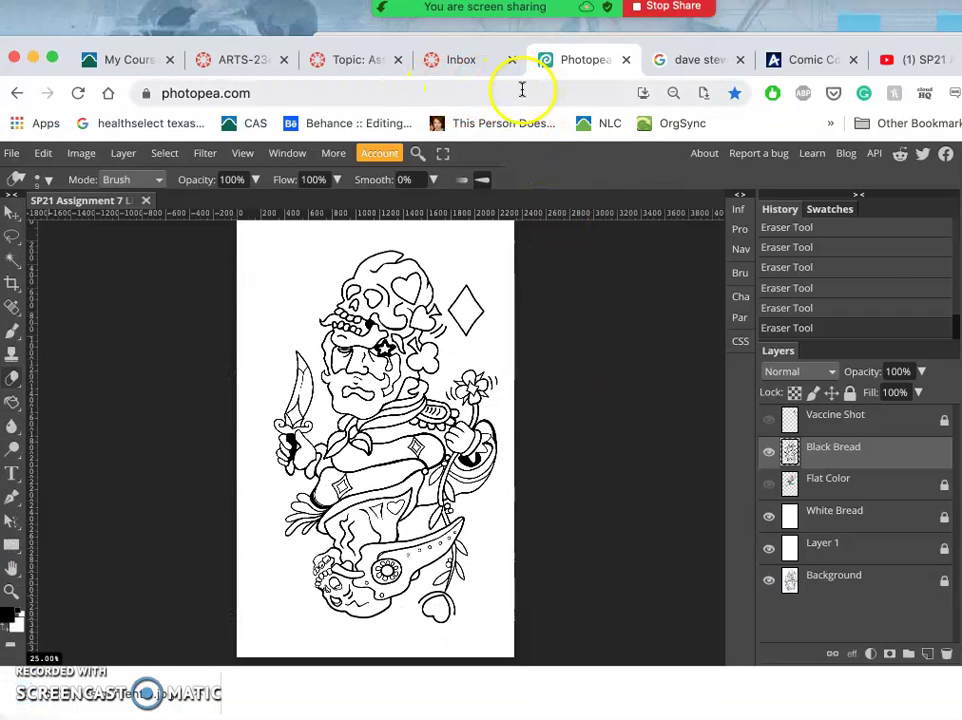
- Open the Canvas discussion reply for editing and add a blank line below its two sketches
{"action": "left_click", "coordinate": [366, 59]}
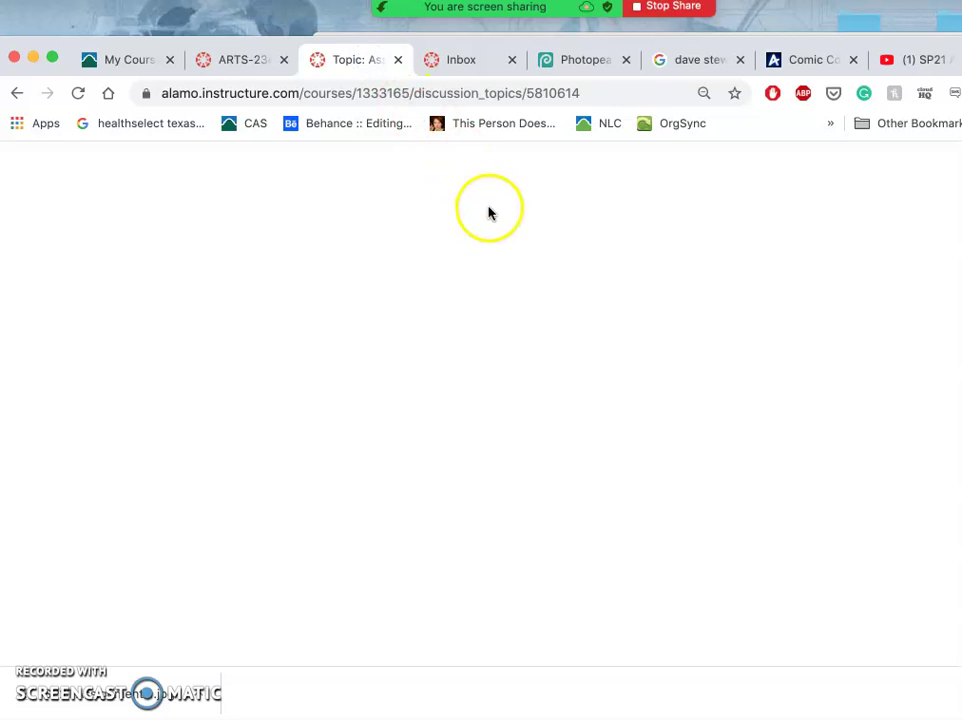
{"action": "scroll", "coordinate": [784, 311], "scroll_direction": "up", "scroll_amount": 3}
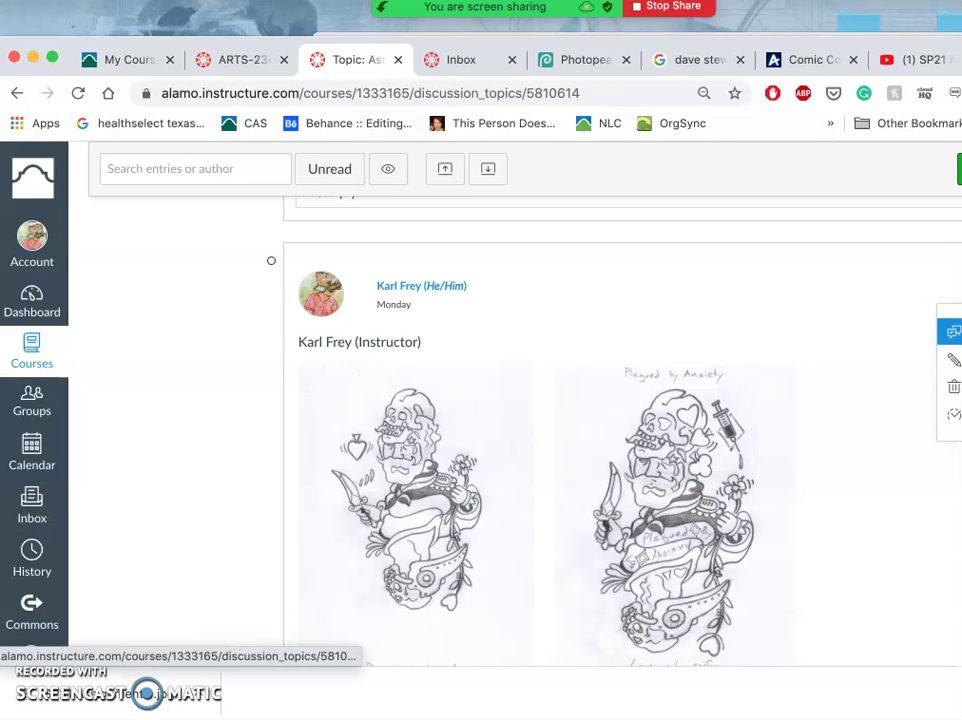
{"action": "left_click", "coordinate": [950, 359]}
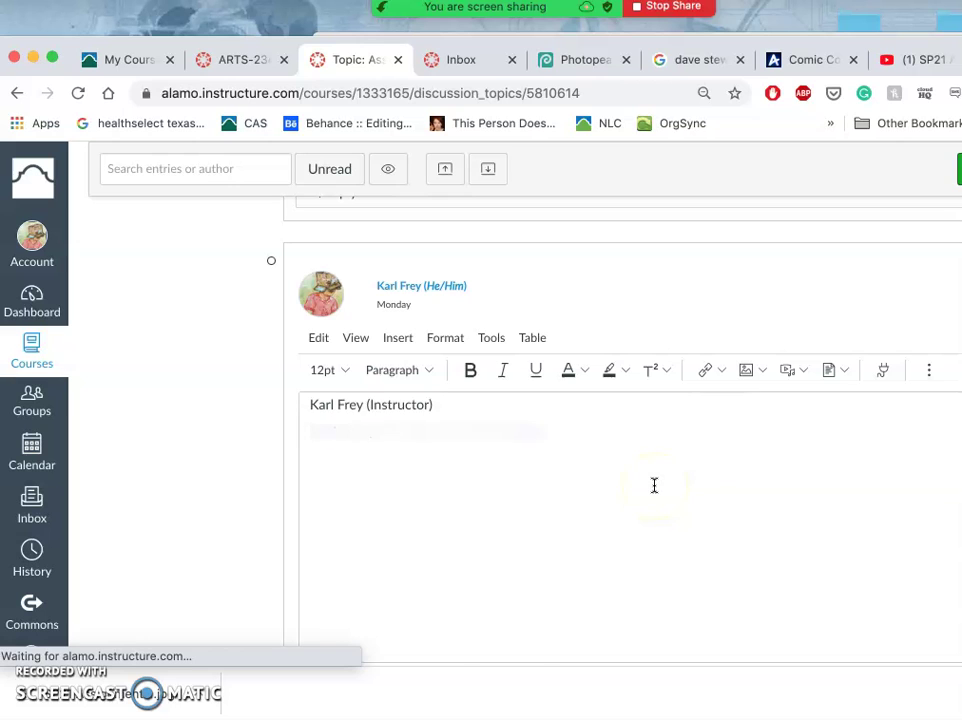
{"action": "scroll", "coordinate": [221, 535], "scroll_direction": "down", "scroll_amount": 2}
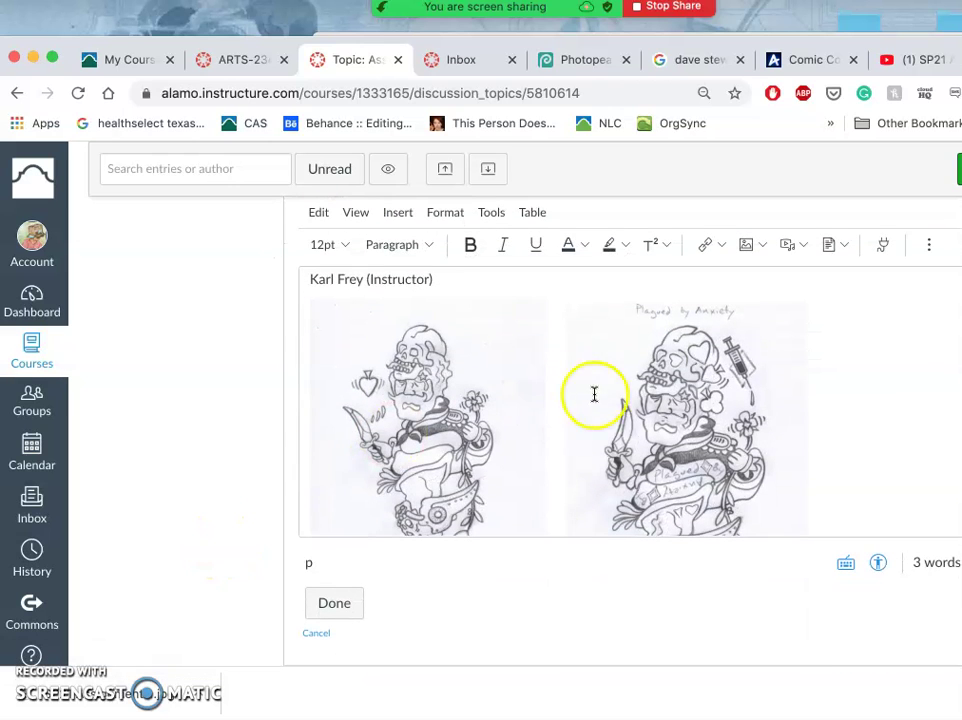
{"action": "scroll", "coordinate": [596, 400], "scroll_direction": "down", "scroll_amount": 3}
{"action": "left_click", "coordinate": [836, 390]}
{"action": "key", "text": "Return"}
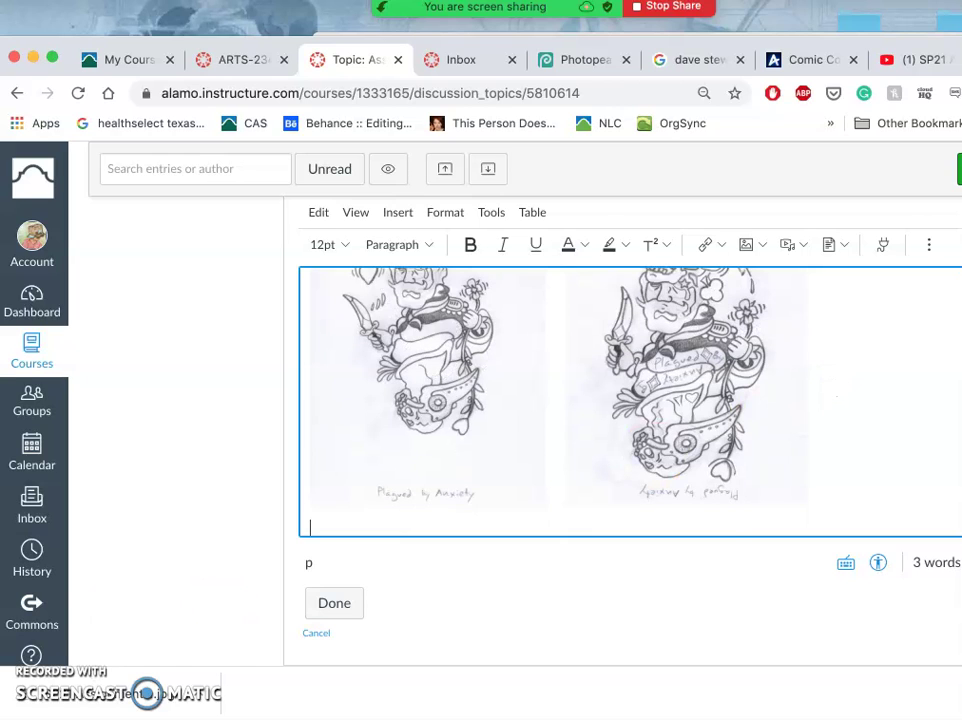
- Upload SP21 Assignment 7 Lineart.jpg from Downloads and insert it into the reply
{"action": "left_click", "coordinate": [16, 566]}
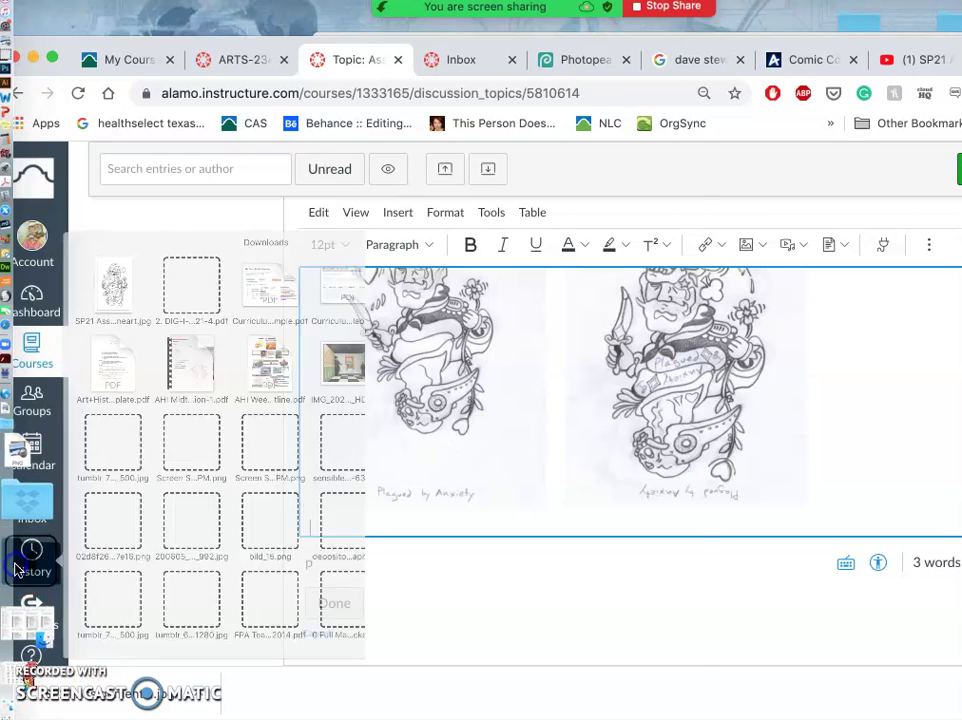
{"action": "left_click", "coordinate": [835, 312]}
{"action": "left_click", "coordinate": [747, 248]}
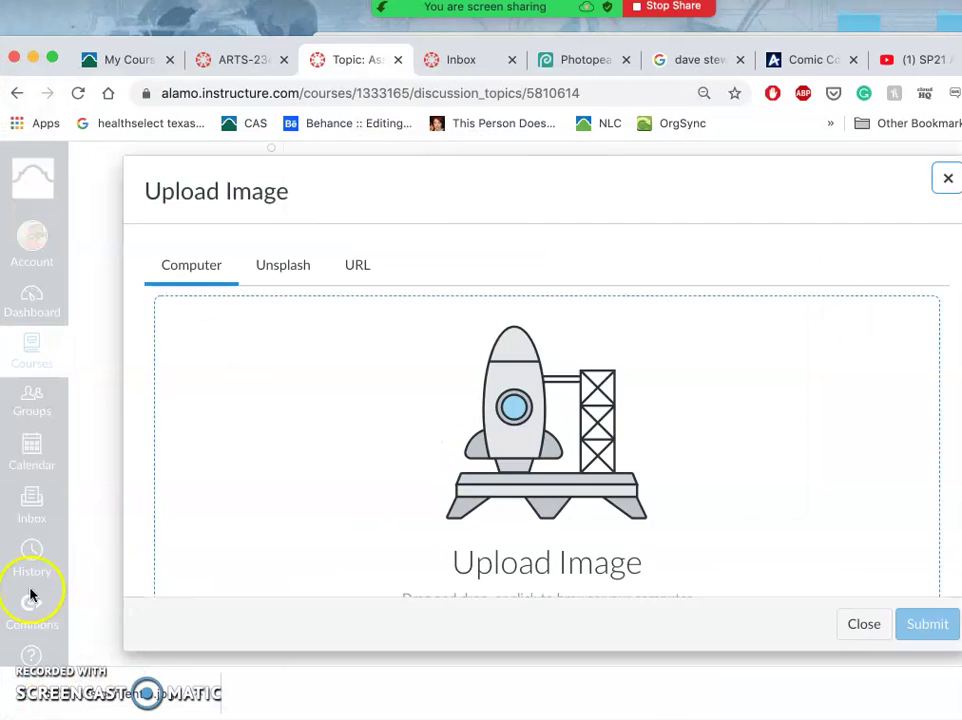
{"action": "mouse_move", "coordinate": [6, 565]}
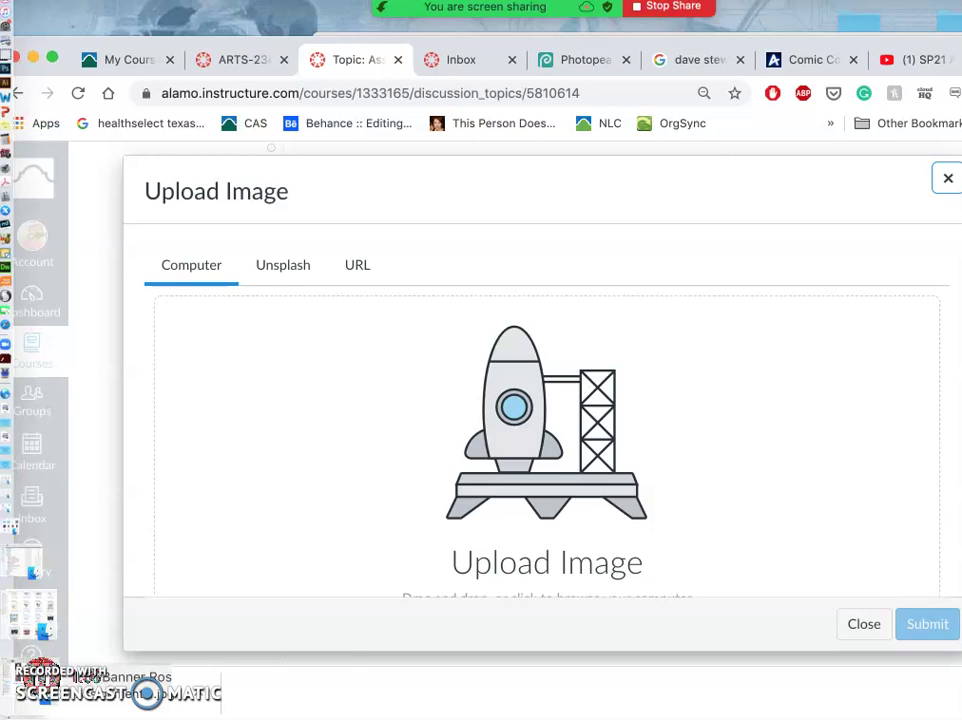
{"action": "left_click", "coordinate": [22, 565]}
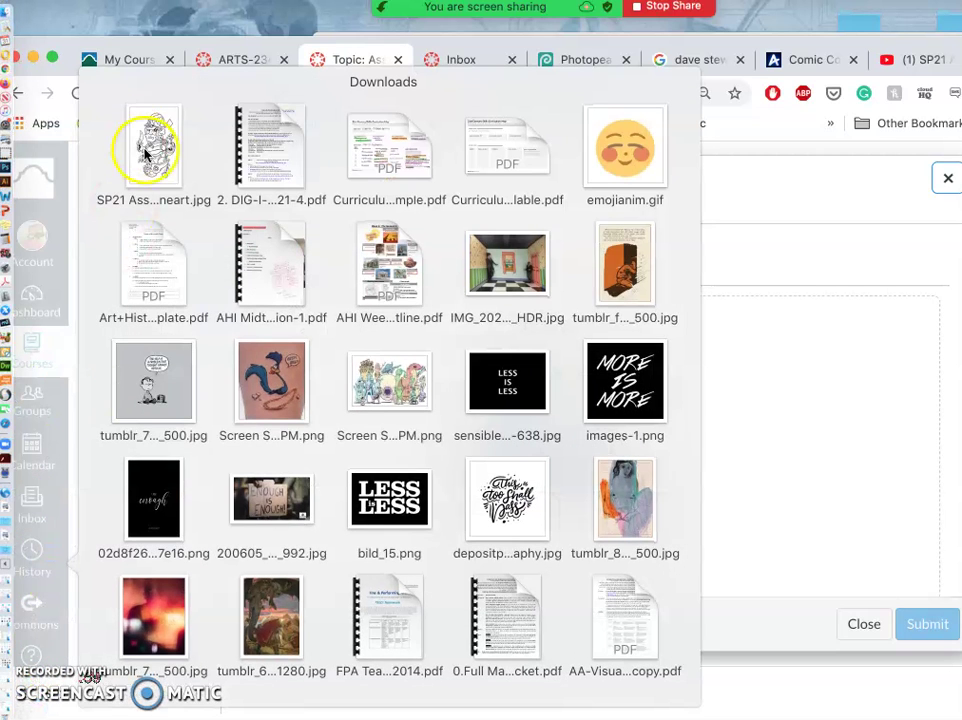
{"action": "left_click_drag", "start_coordinate": [145, 153], "coordinate": [584, 442]}
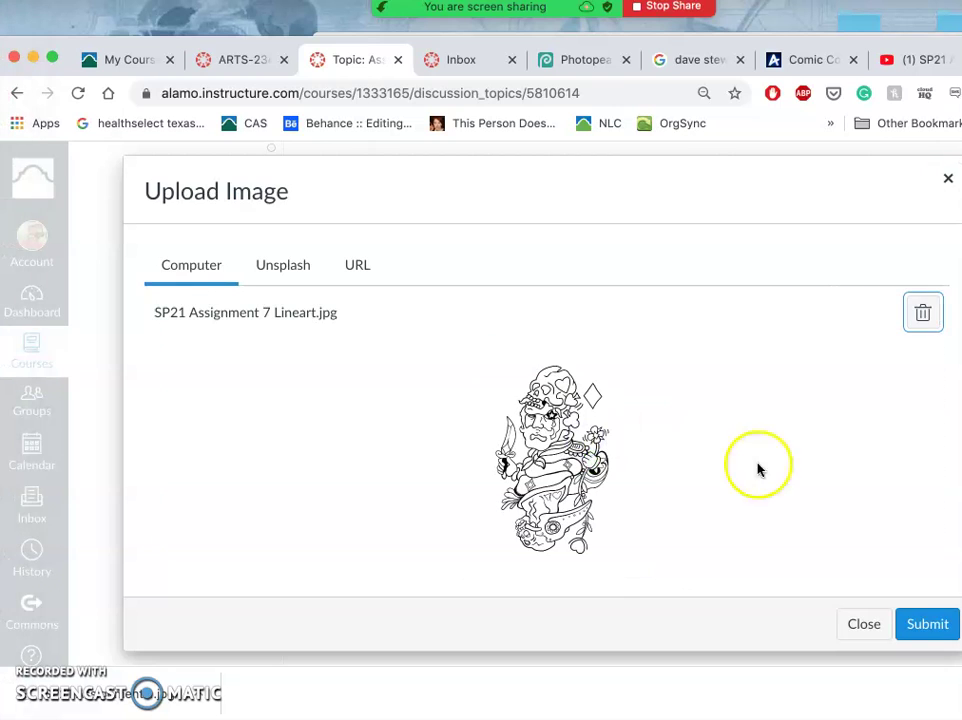
{"action": "left_click", "coordinate": [928, 623]}
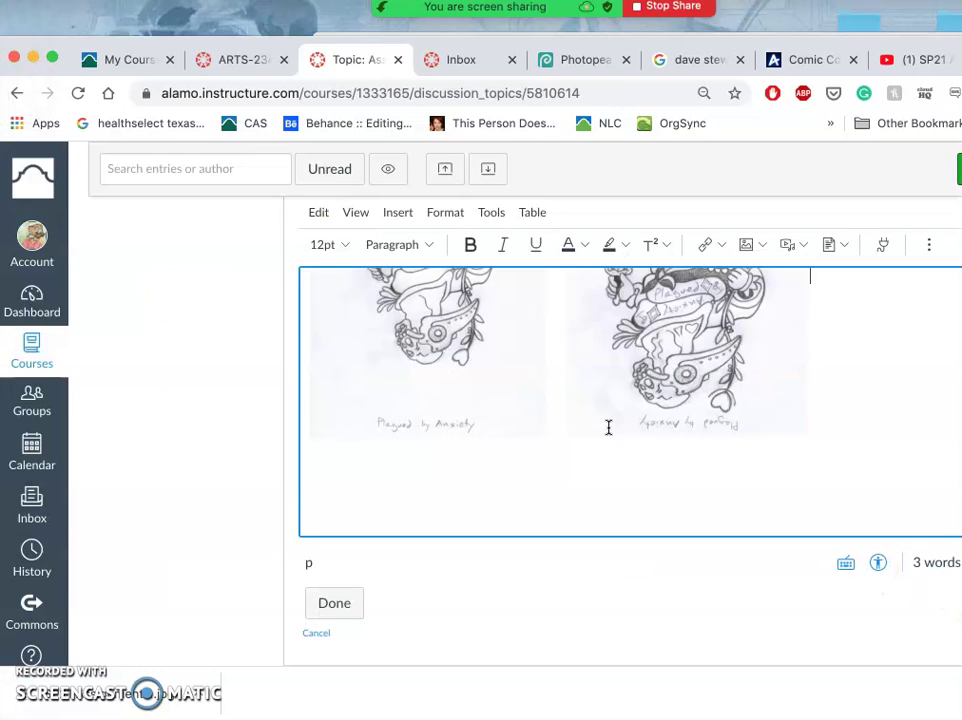
- Resize the inserted line-art image in the reply to 341 × 544
{"action": "scroll", "coordinate": [649, 437], "scroll_direction": "down", "scroll_amount": 2}
{"action": "scroll", "coordinate": [649, 437], "scroll_direction": "down", "scroll_amount": 4}
{"action": "left_click", "coordinate": [658, 408]}
{"action": "scroll", "coordinate": [584, 378], "scroll_direction": "up", "scroll_amount": 3}
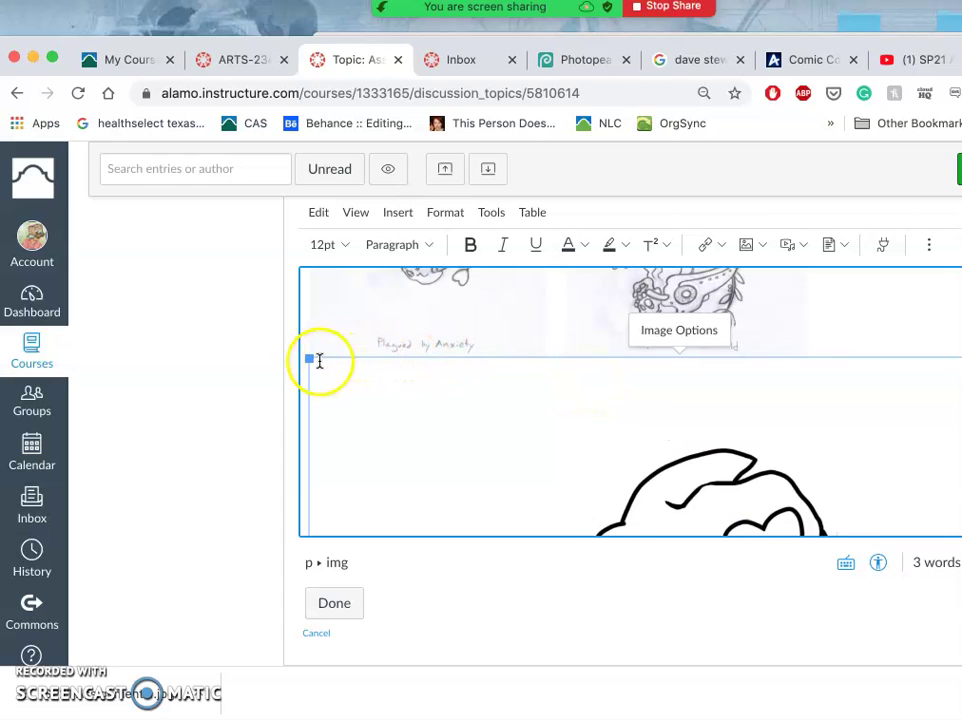
{"action": "left_click_drag", "start_coordinate": [310, 358], "coordinate": [874, 719]}
{"action": "scroll", "coordinate": [689, 505], "scroll_direction": "down", "scroll_amount": 2}
{"action": "scroll", "coordinate": [689, 505], "scroll_direction": "up", "scroll_amount": 2}
{"action": "left_click", "coordinate": [829, 311]}
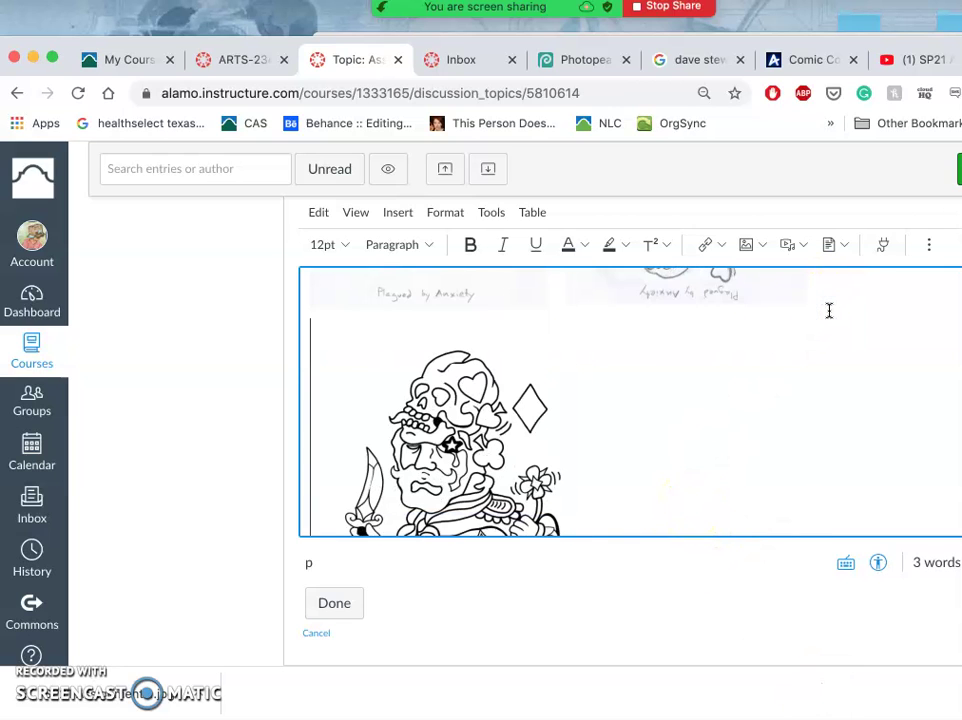
{"action": "scroll", "coordinate": [829, 311], "scroll_direction": "up", "scroll_amount": 2}
{"action": "scroll", "coordinate": [524, 414], "scroll_direction": "down", "scroll_amount": 3}
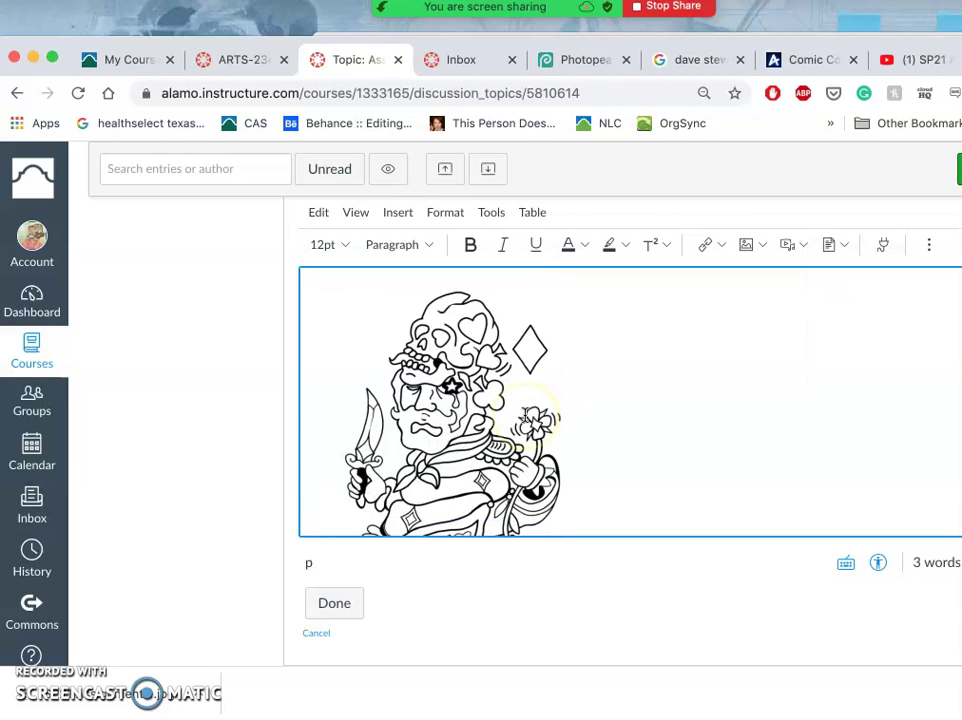
{"action": "left_click", "coordinate": [526, 408]}
{"action": "scroll", "coordinate": [573, 374], "scroll_direction": "up", "scroll_amount": 2}
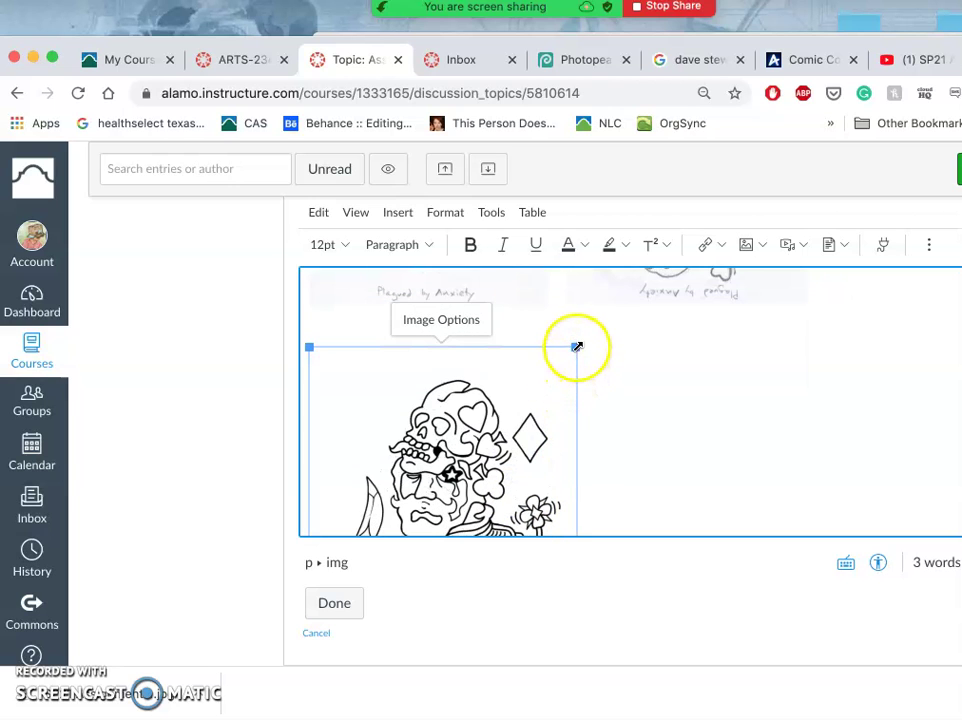
{"action": "left_click_drag", "start_coordinate": [577, 347], "coordinate": [603, 333]}
{"action": "scroll", "coordinate": [657, 419], "scroll_direction": "down", "scroll_amount": 5}
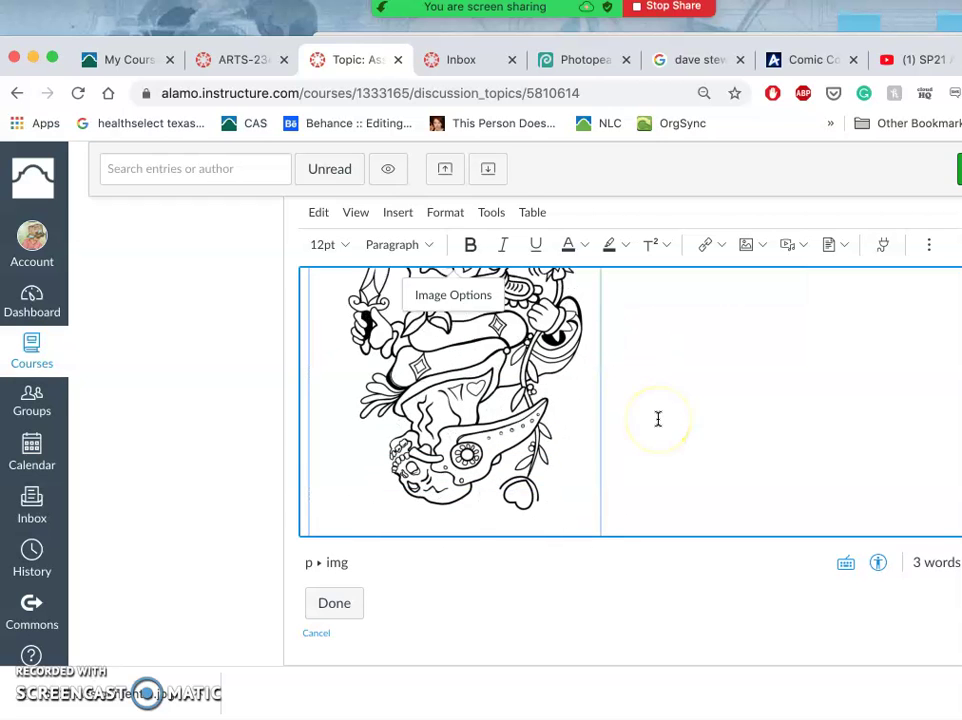
- Save the discussion reply and return to the line-art document in Photopea
{"action": "left_click", "coordinate": [335, 603]}
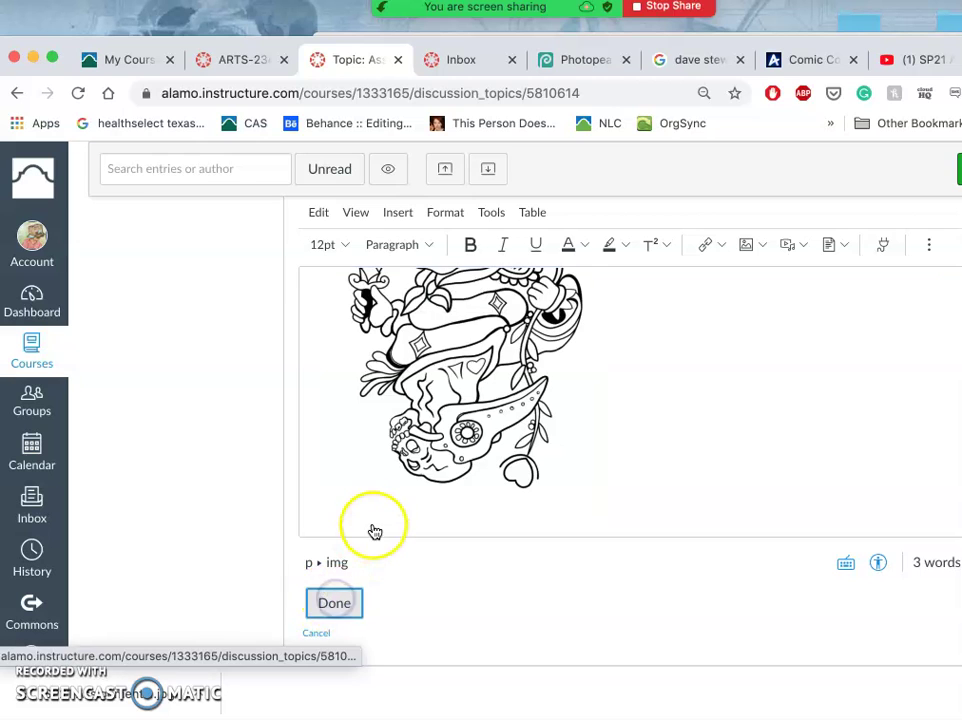
{"action": "scroll", "coordinate": [490, 468], "scroll_direction": "down", "scroll_amount": 5}
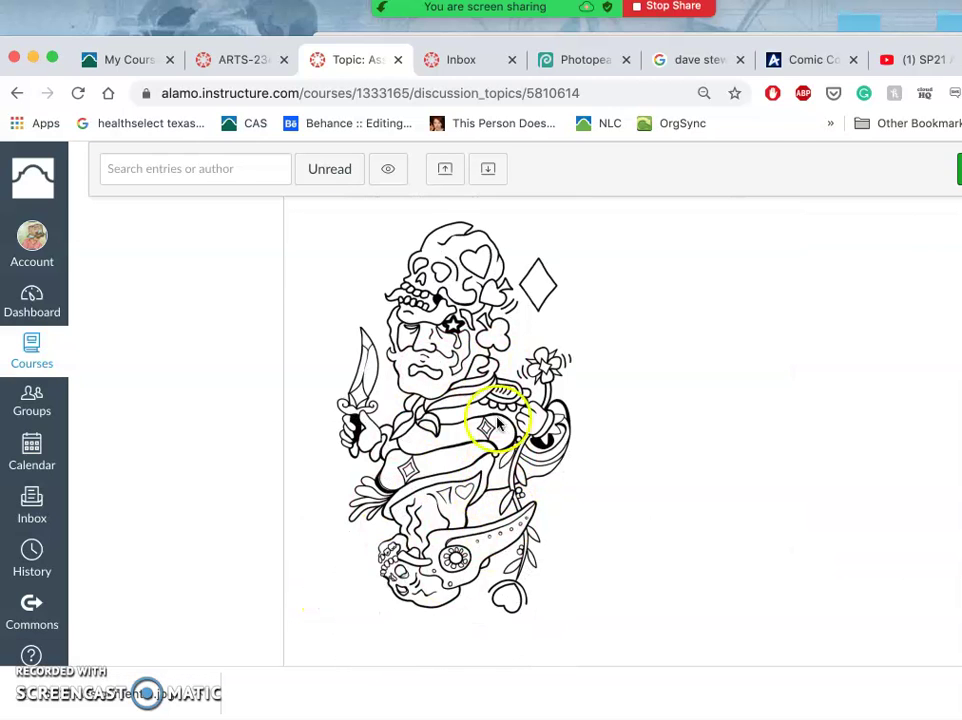
{"action": "left_click", "coordinate": [590, 62]}
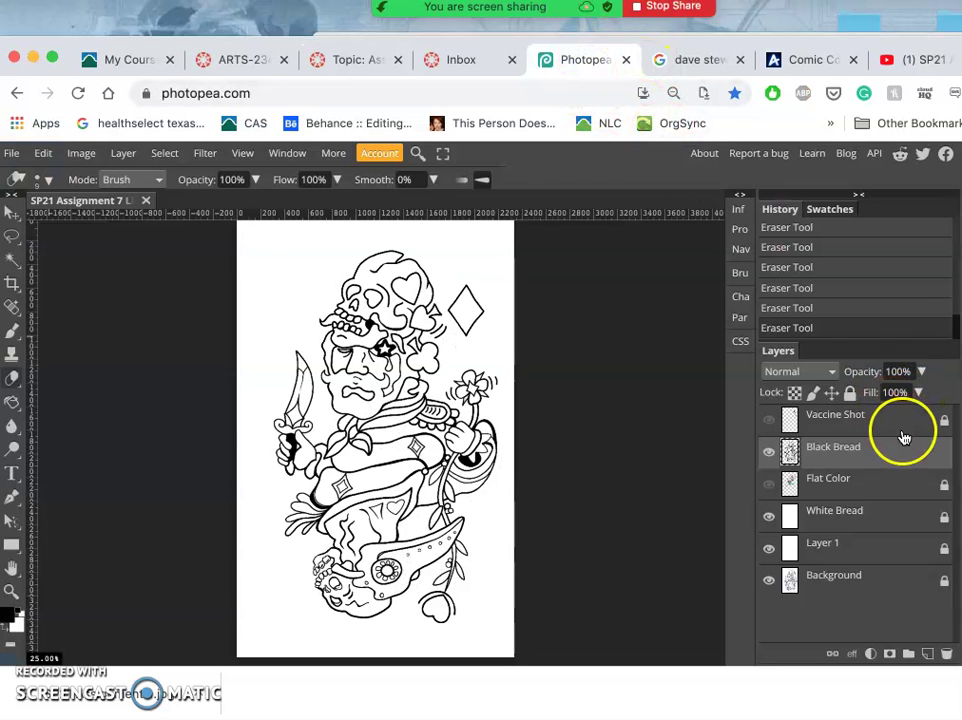
- Lock the Black Bread layer and unlock the Flat Color layer
{"action": "left_click", "coordinate": [944, 459]}
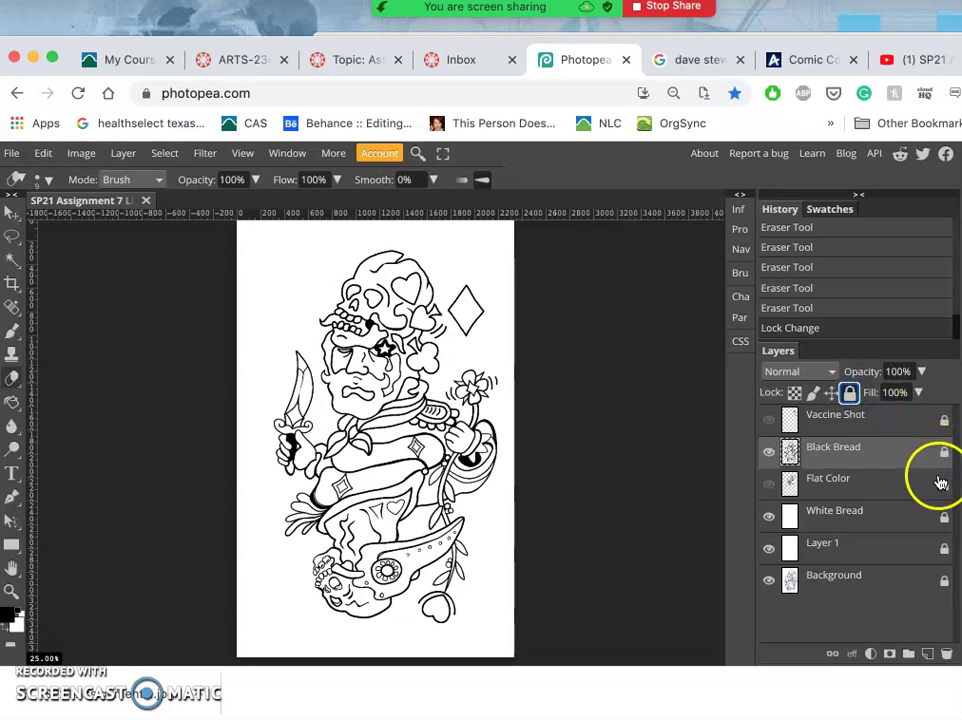
{"action": "left_click", "coordinate": [946, 487]}
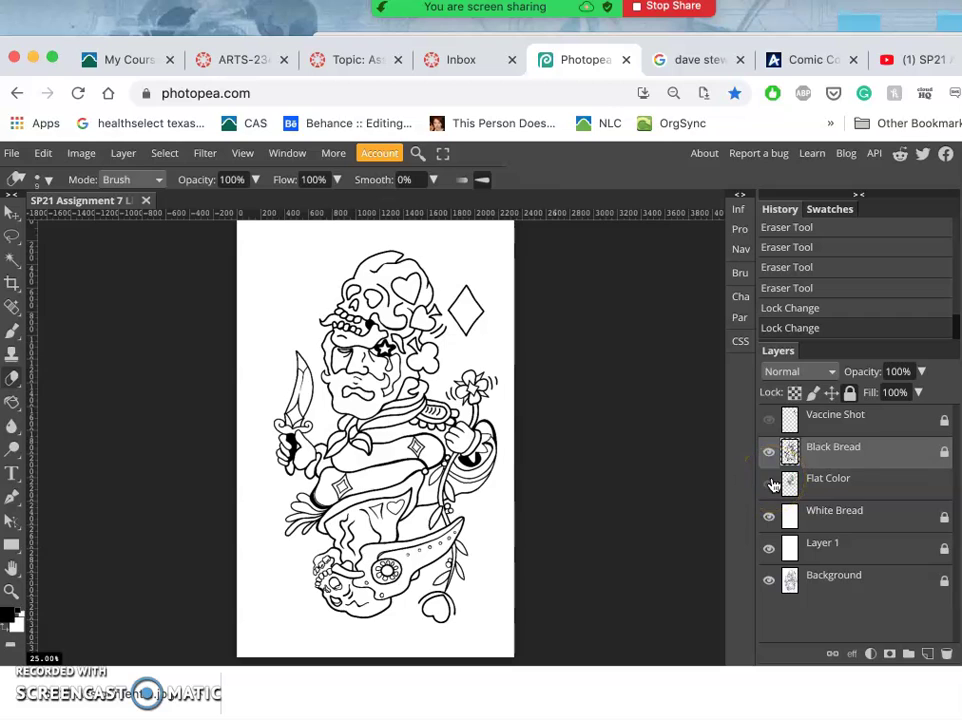
{"action": "left_click_drag", "start_coordinate": [773, 485], "coordinate": [843, 522]}
- Toggle Black Bread off and on, and make Flat Color visible beneath the line art
{"action": "left_click", "coordinate": [770, 517]}
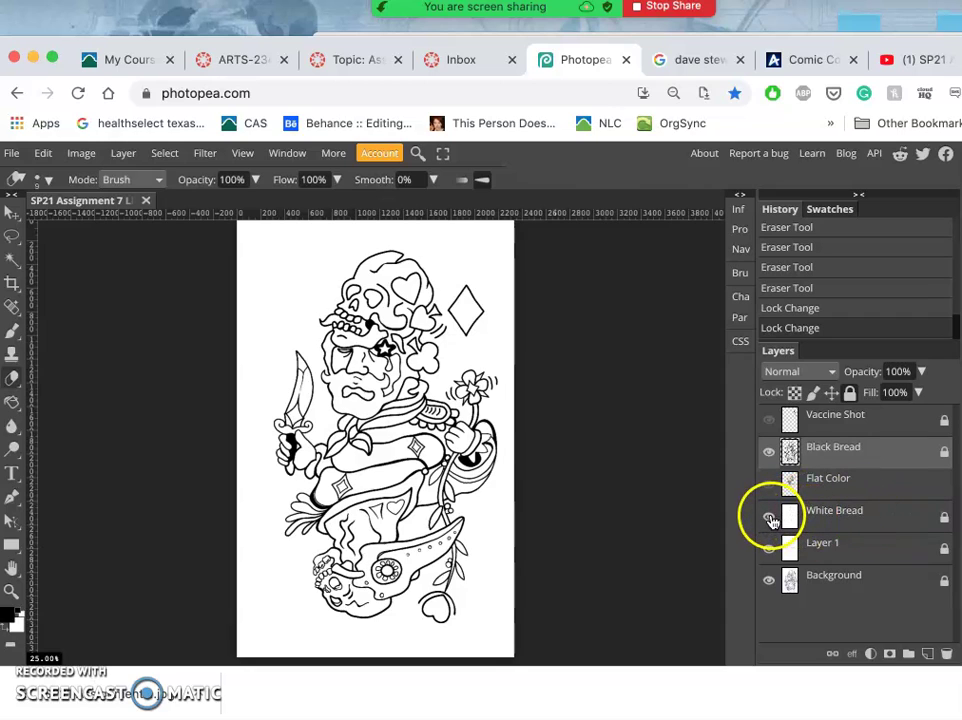
{"action": "left_click", "coordinate": [770, 456]}
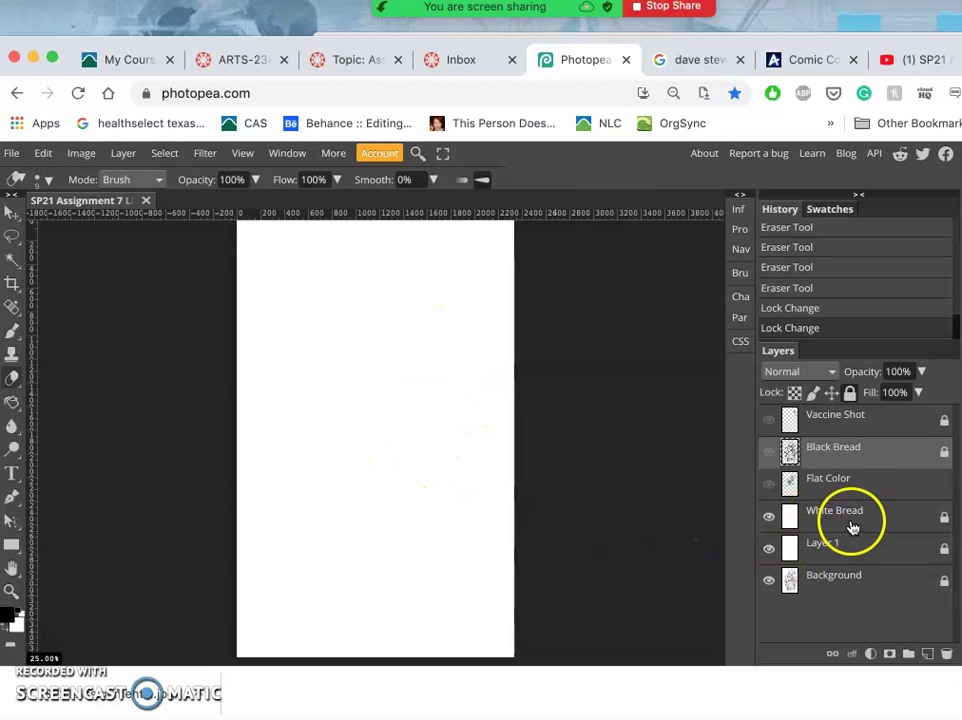
{"action": "left_click", "coordinate": [770, 454]}
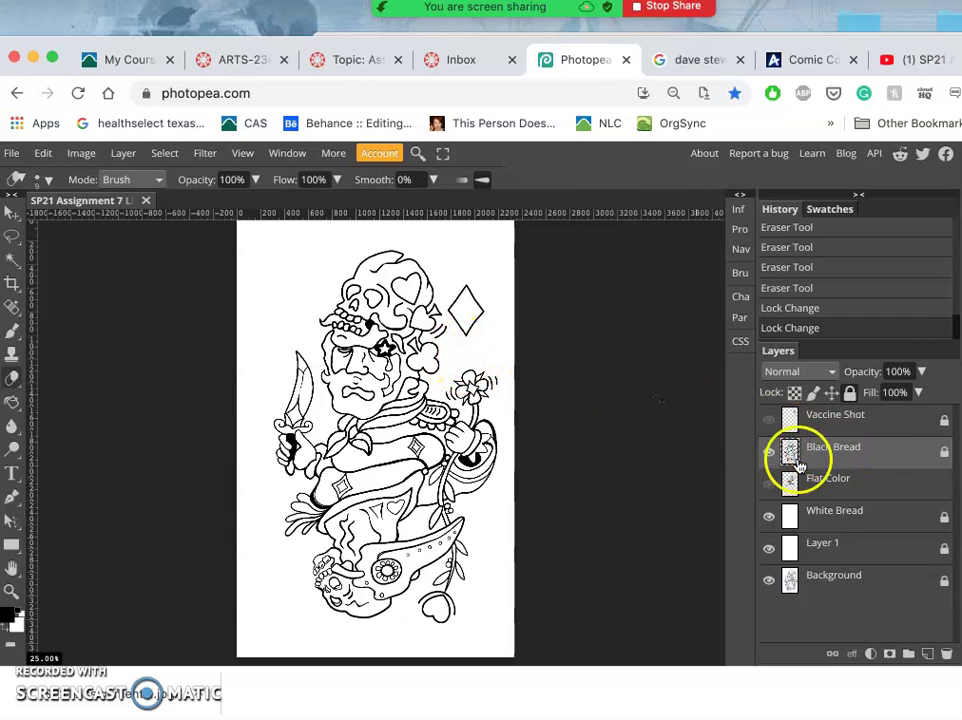
{"action": "left_click", "coordinate": [770, 484]}
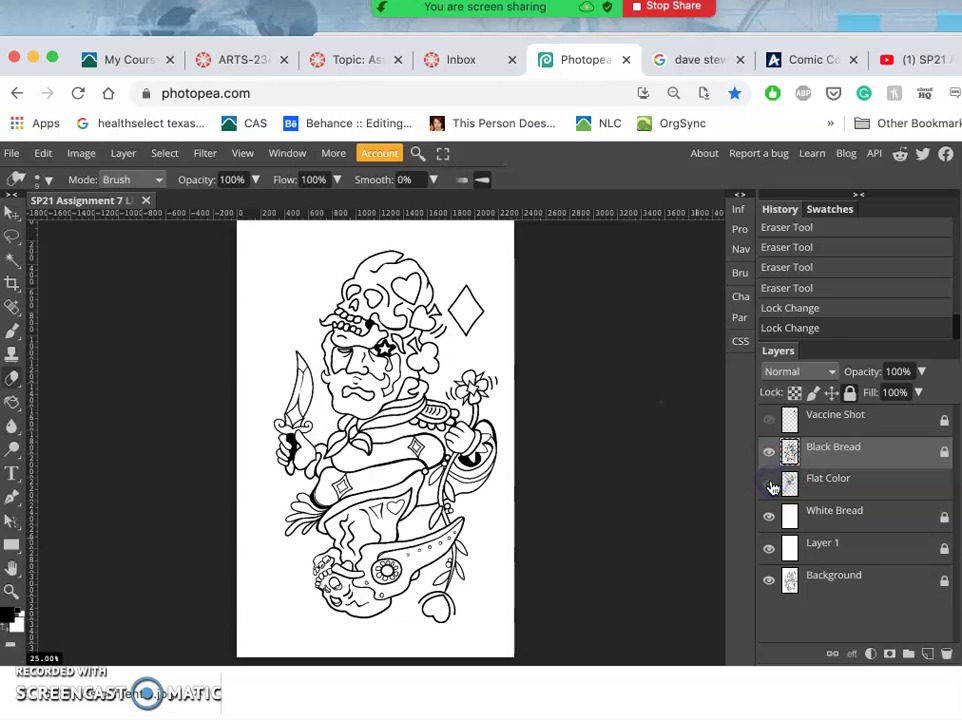
{"action": "left_click", "coordinate": [770, 486]}
{"action": "left_click", "coordinate": [770, 486]}
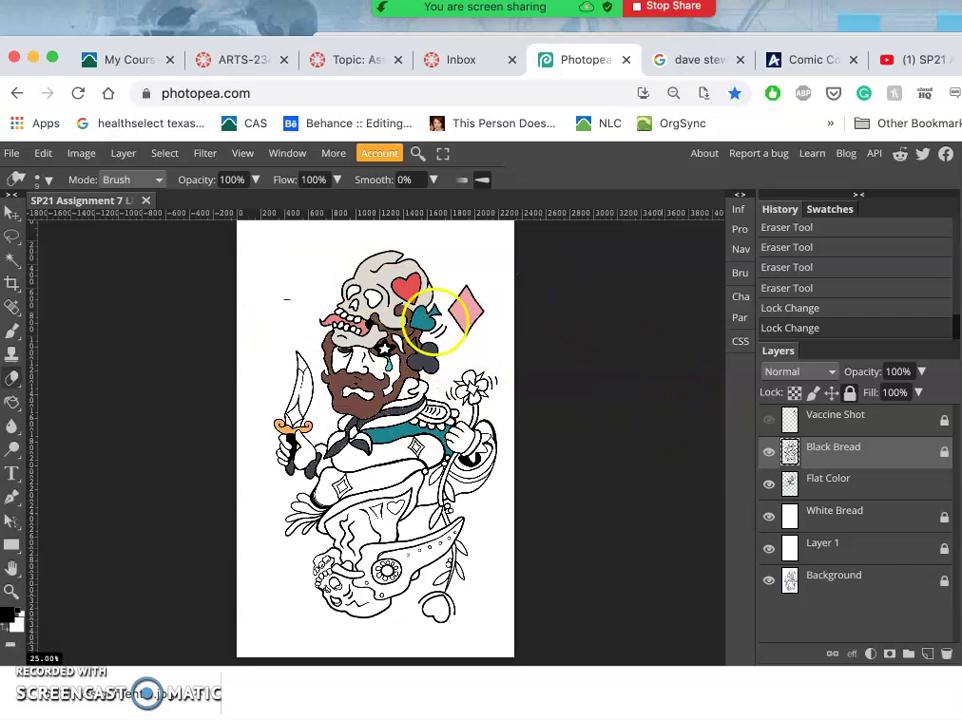
- Hide the line art, Layer 1, Background and White Bread layers to reveal transparency
{"action": "left_click", "coordinate": [769, 453]}
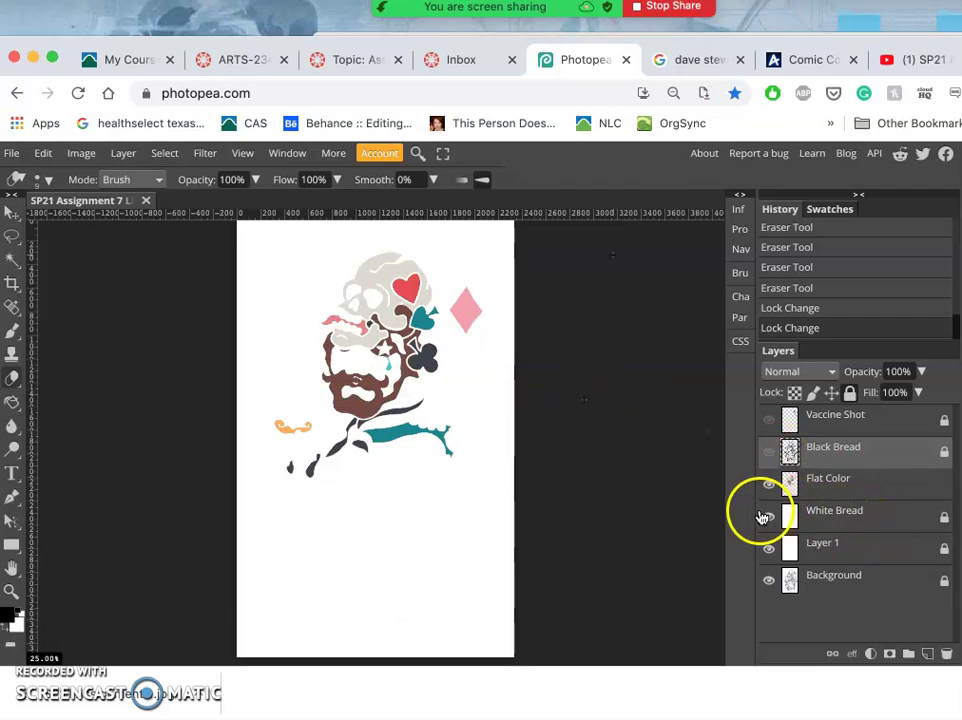
{"action": "left_click", "coordinate": [769, 548]}
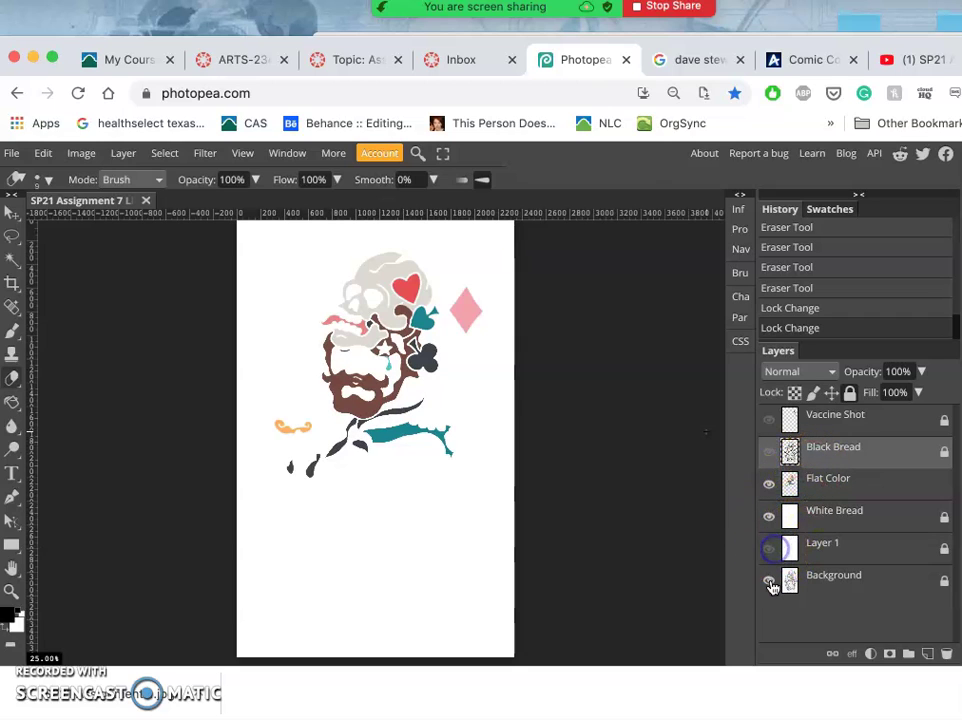
{"action": "left_click", "coordinate": [769, 449]}
{"action": "left_click", "coordinate": [770, 451]}
{"action": "left_click", "coordinate": [769, 518]}
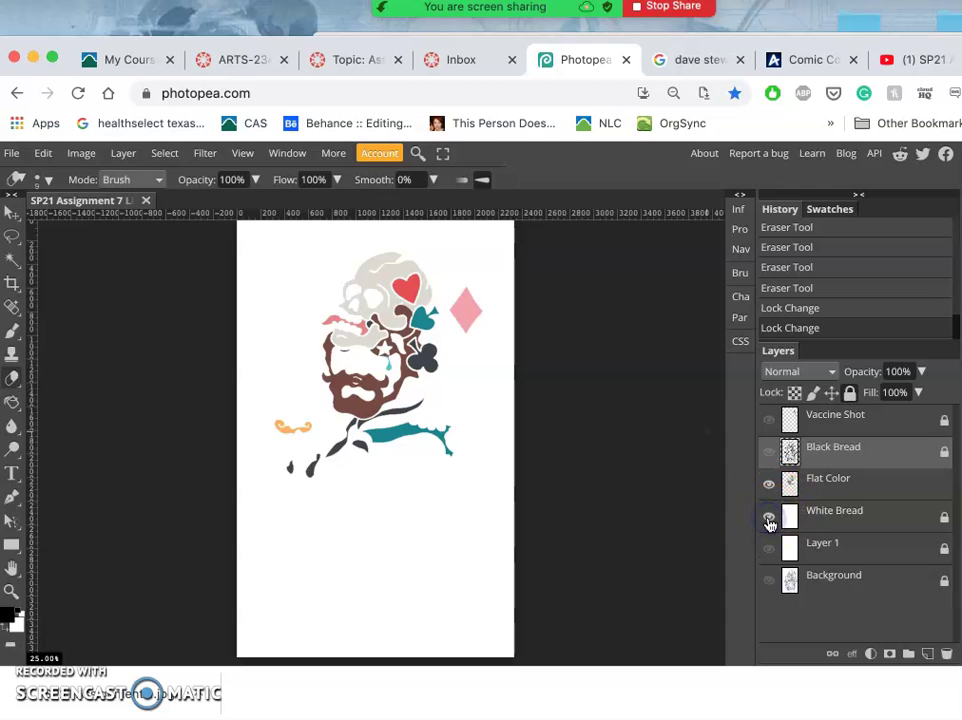
{"action": "left_click", "coordinate": [770, 518]}
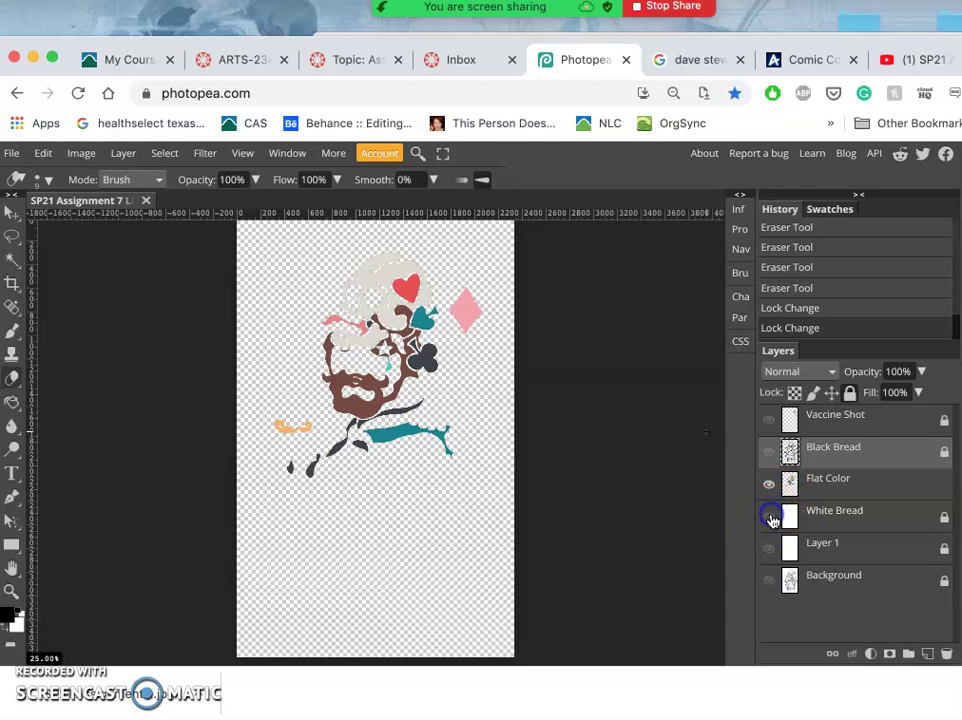
- Zoom in to inspect the flat colours, then show the Black Bread line art again
{"action": "left_click", "coordinate": [400, 395]}
{"action": "scroll", "coordinate": [419, 410], "scroll_direction": "up", "scroll_amount": 3}
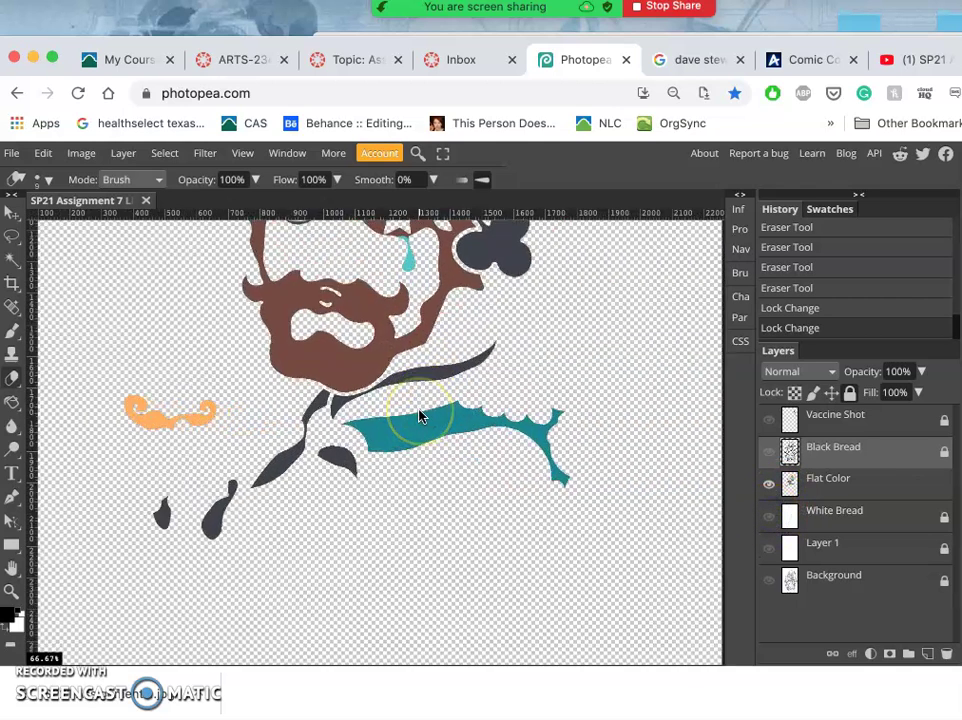
{"action": "scroll", "coordinate": [462, 392], "scroll_direction": "up", "scroll_amount": 10}
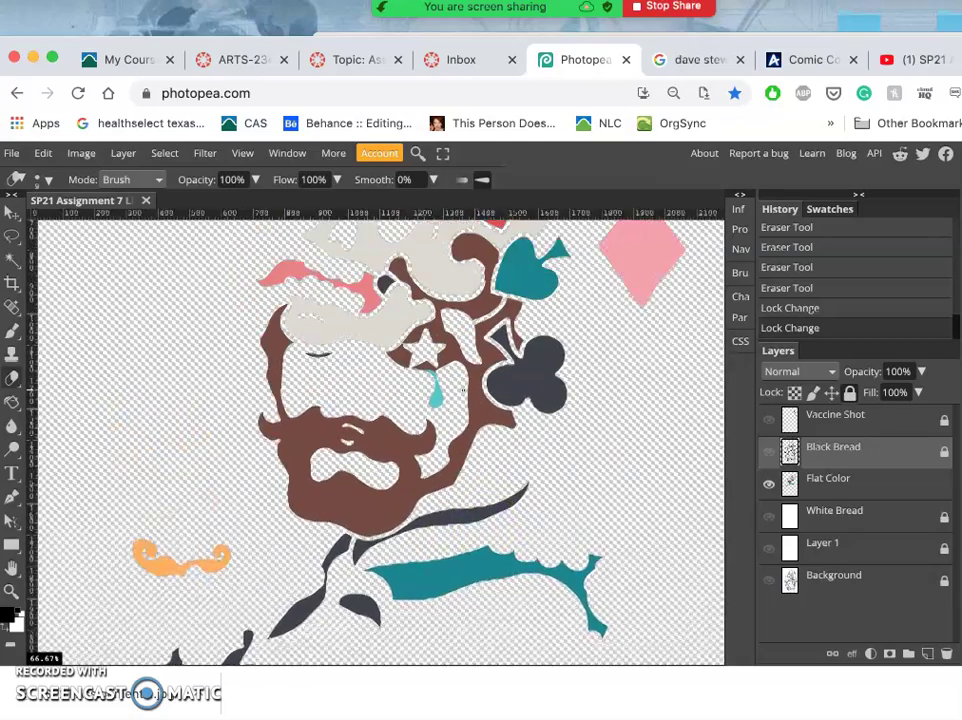
{"action": "scroll", "coordinate": [462, 392], "scroll_direction": "up", "scroll_amount": 6}
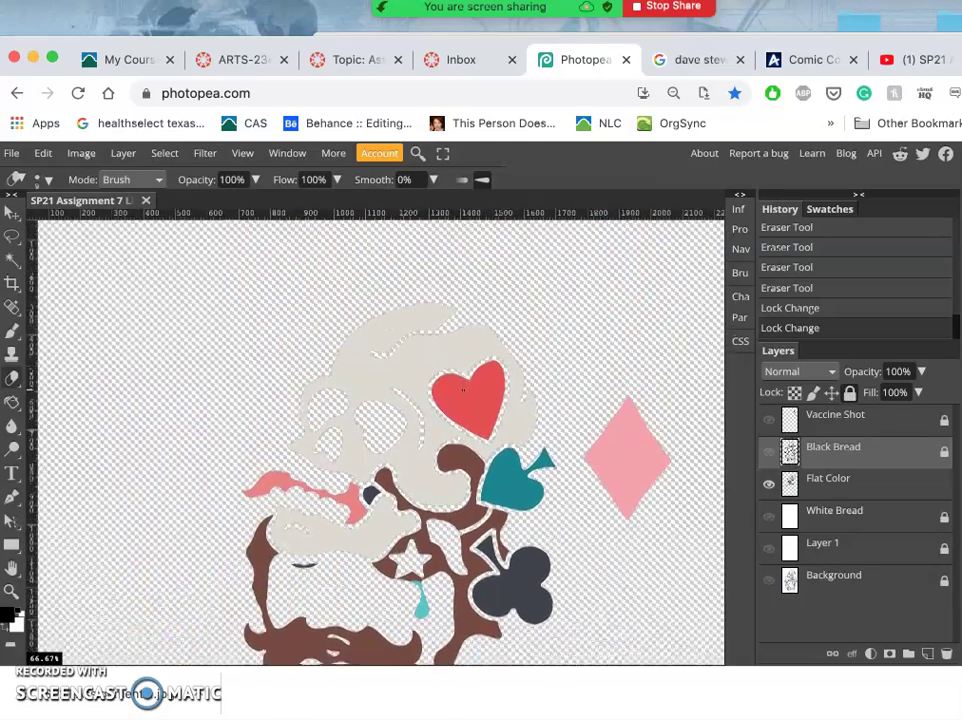
{"action": "scroll", "coordinate": [462, 392], "scroll_direction": "down", "scroll_amount": 8}
{"action": "scroll", "coordinate": [462, 392], "scroll_direction": "right", "scroll_amount": 4}
{"action": "scroll", "coordinate": [462, 392], "scroll_direction": "down", "scroll_amount": 4}
{"action": "scroll", "coordinate": [462, 392], "scroll_direction": "right", "scroll_amount": 2}
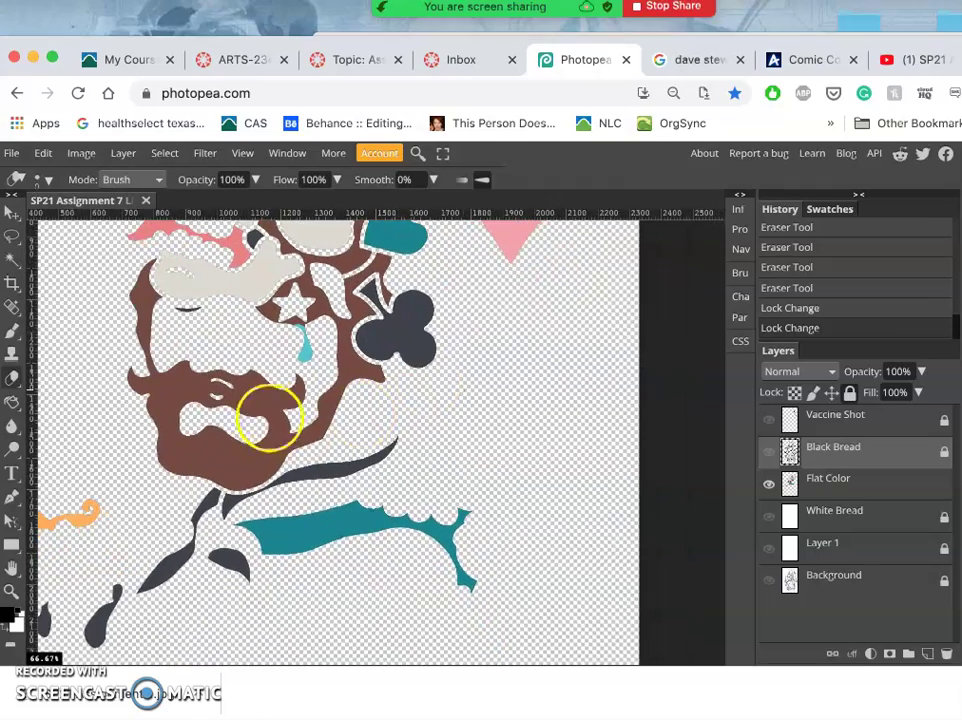
{"action": "left_click", "coordinate": [769, 452]}
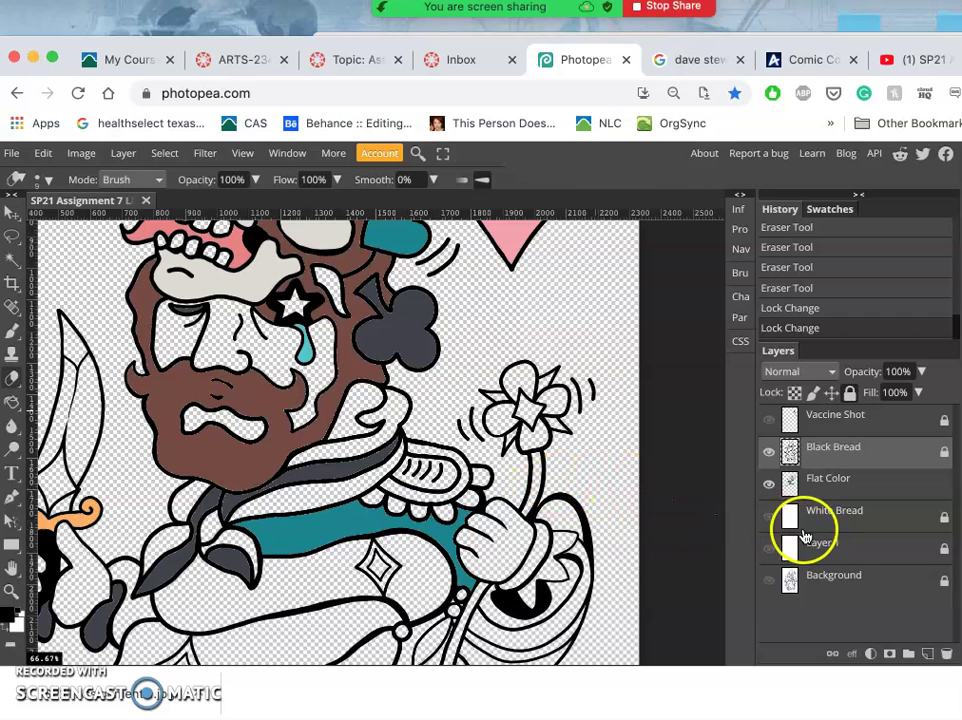
- Show White Bread again and zoom in to check the fill edges before zooming out
{"action": "left_click", "coordinate": [769, 516]}
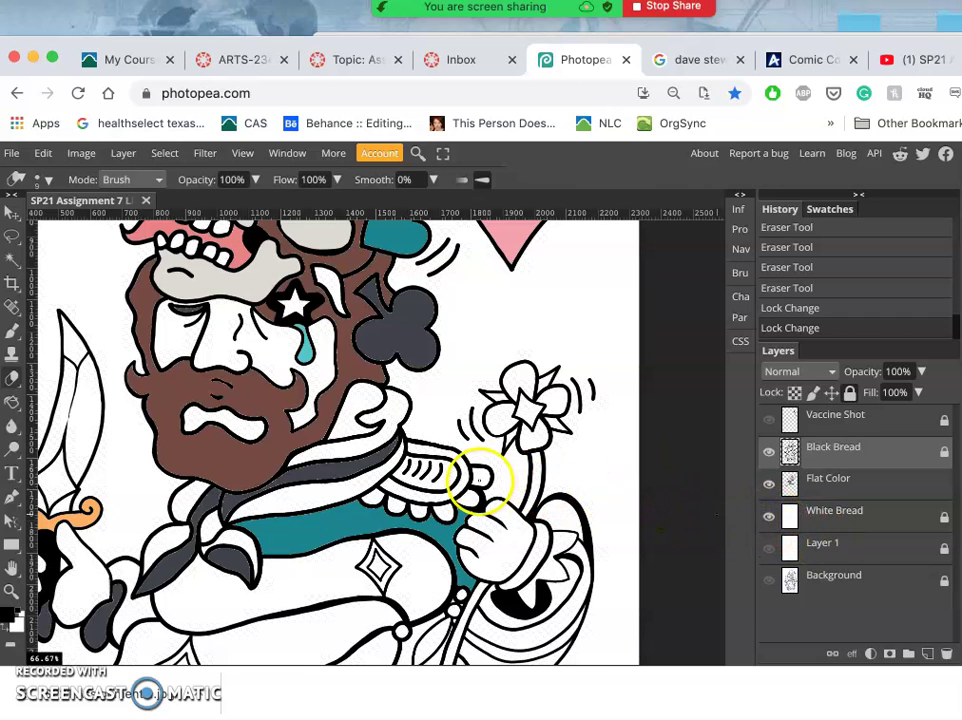
{"action": "scroll", "coordinate": [584, 468], "scroll_direction": "left", "scroll_amount": 3}
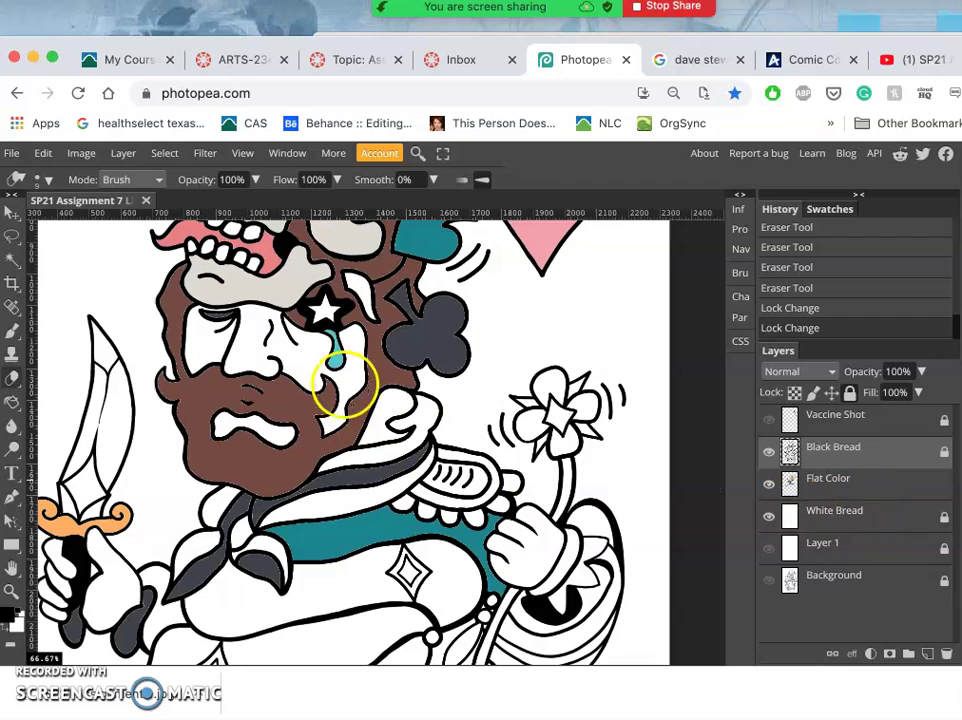
{"action": "scroll", "coordinate": [330, 397], "scroll_direction": "up", "scroll_amount": 8}
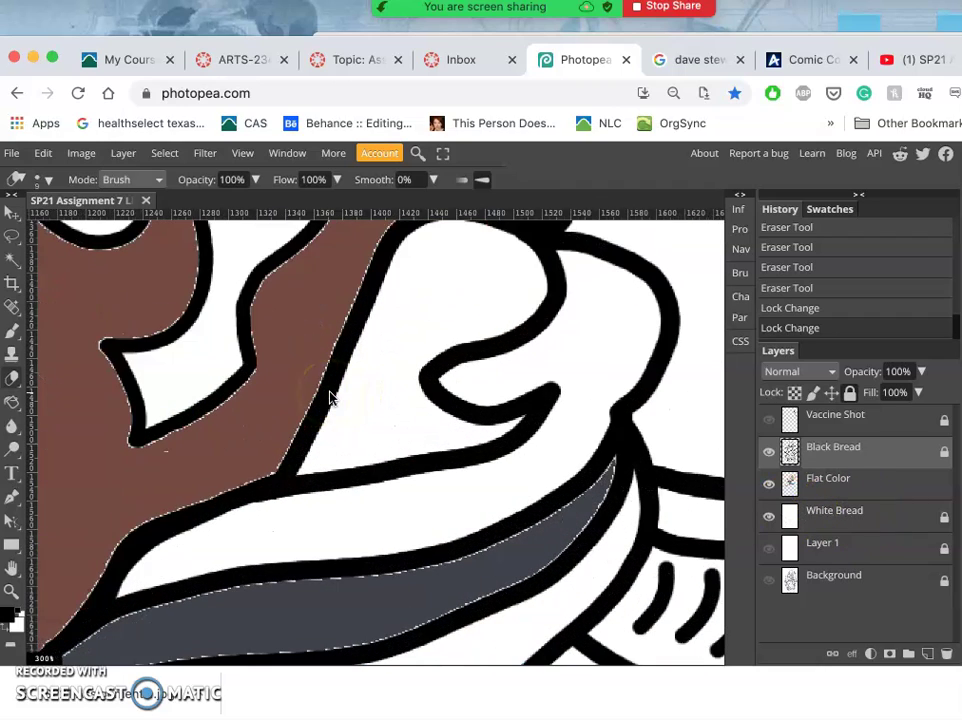
{"action": "scroll", "coordinate": [248, 339], "scroll_direction": "left", "scroll_amount": 5}
{"action": "scroll", "coordinate": [248, 339], "scroll_direction": "down", "scroll_amount": 2}
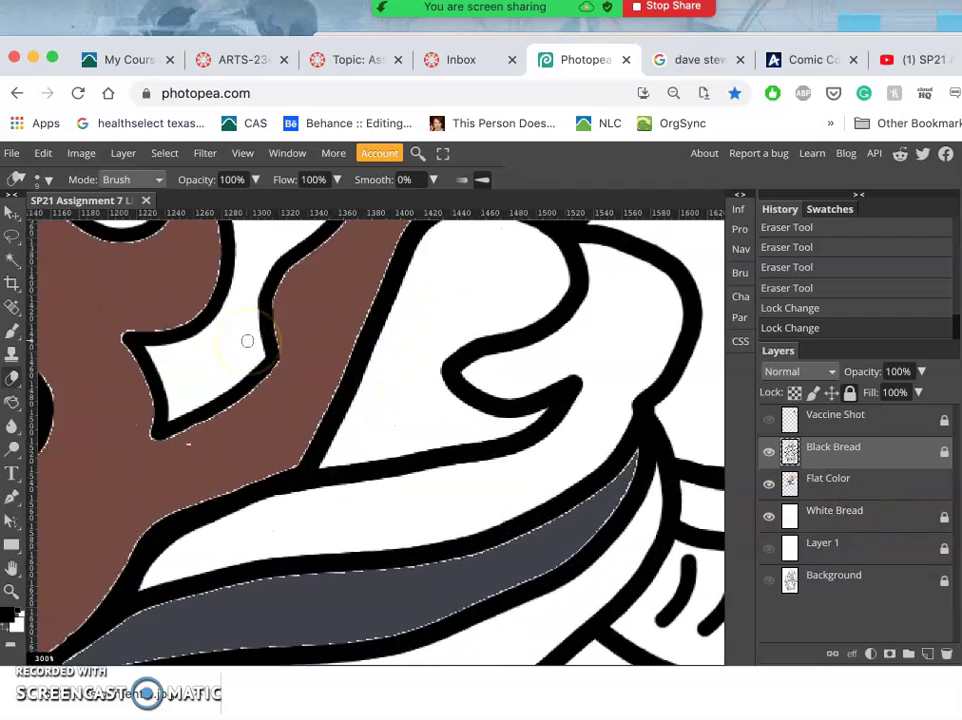
{"action": "scroll", "coordinate": [242, 365], "scroll_direction": "down", "scroll_amount": 7}
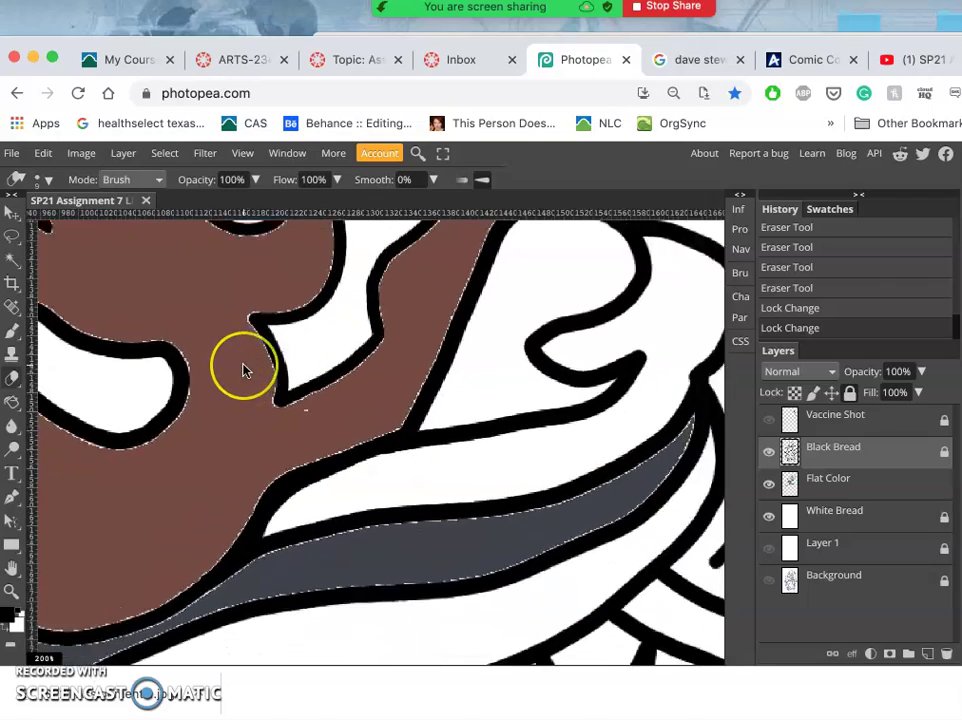
{"action": "scroll", "coordinate": [242, 370], "scroll_direction": "down", "scroll_amount": 4}
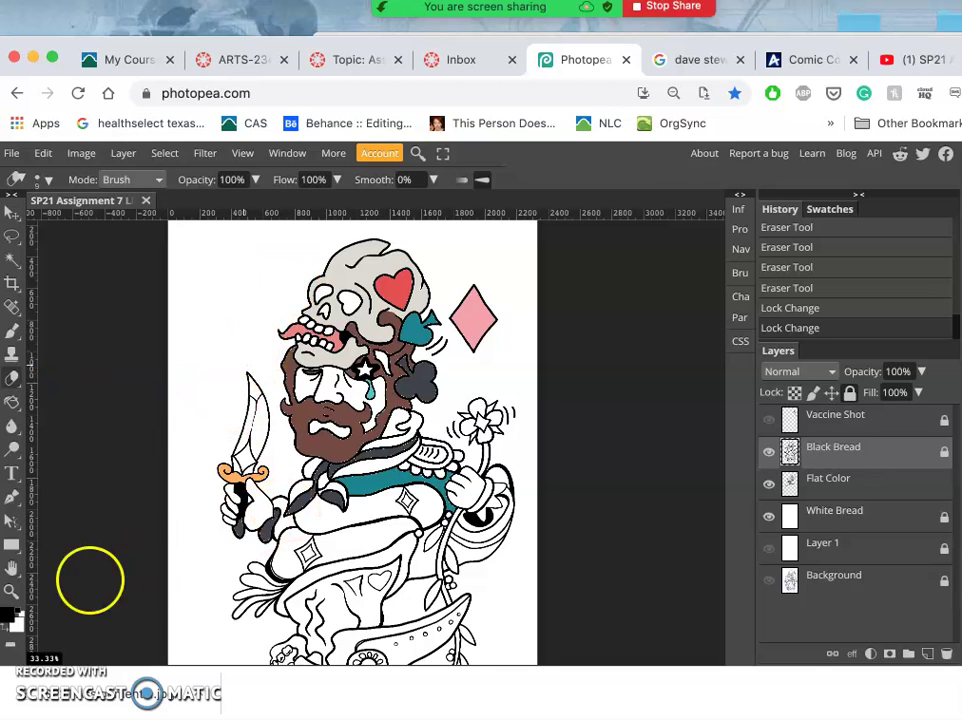
- Set the foreground colour to cyan 29c5ca in the Color Picker
{"action": "left_click", "coordinate": [12, 618]}
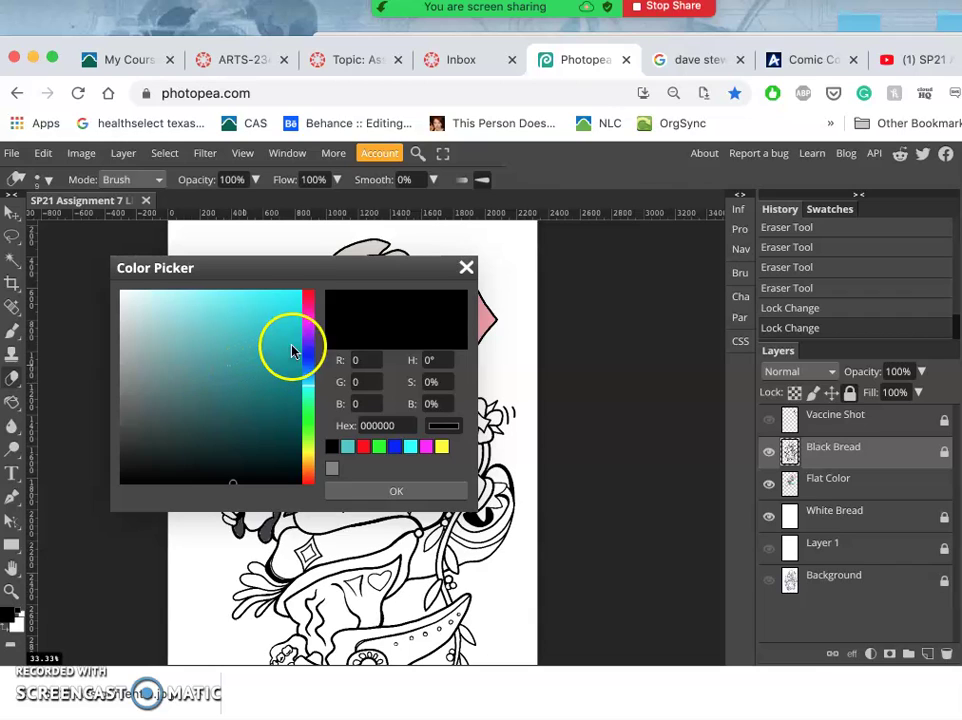
{"action": "left_click", "coordinate": [277, 313]}
{"action": "mouse_move", "coordinate": [255, 335]}
{"action": "left_mouse_down"}
{"action": "mouse_move", "coordinate": [275, 339]}
{"action": "mouse_move", "coordinate": [294, 320]}
{"action": "left_mouse_up"}
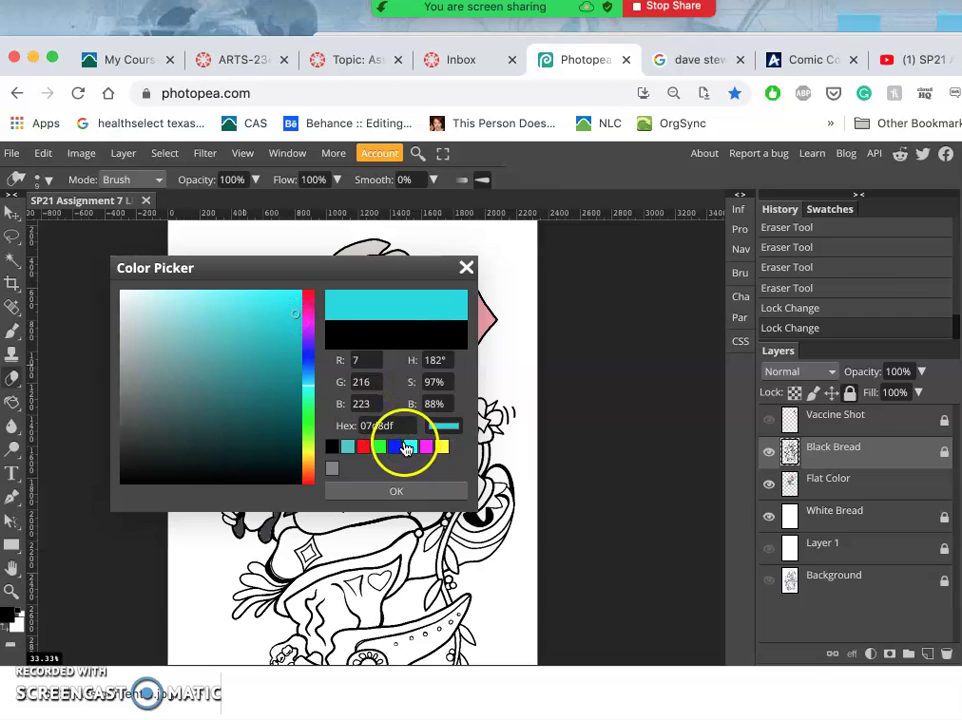
{"action": "mouse_move", "coordinate": [290, 332]}
{"action": "left_mouse_down"}
{"action": "mouse_move", "coordinate": [277, 346]}
{"action": "mouse_move", "coordinate": [264, 329]}
{"action": "left_mouse_up"}
{"action": "left_click", "coordinate": [362, 492]}
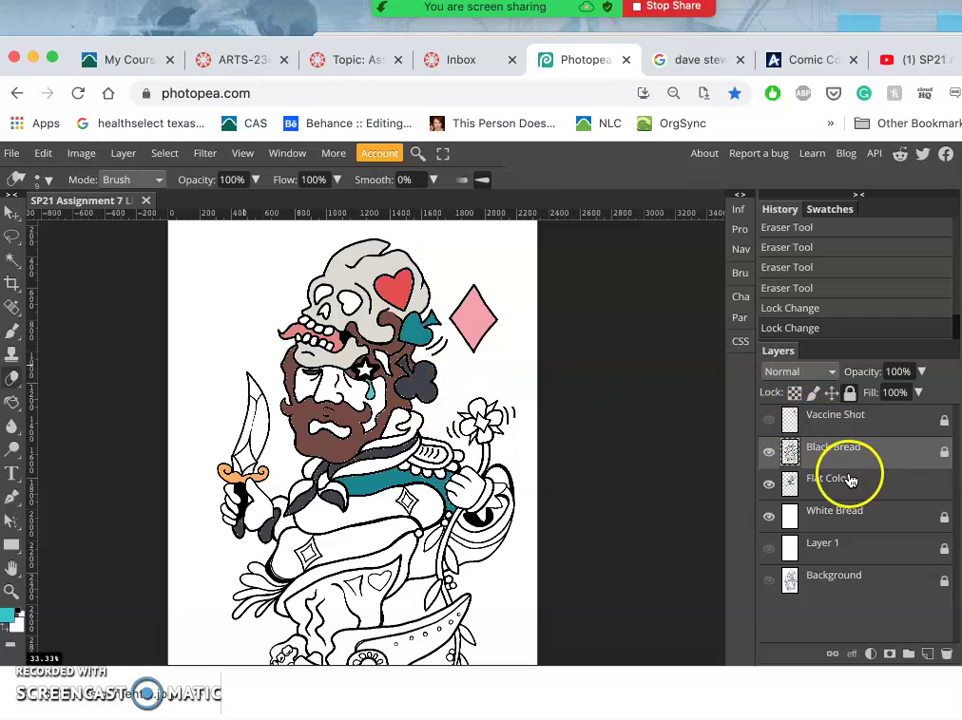
- With the Paint Bucket on the Flat Color layer, fill the collar turquoise
{"action": "mouse_move", "coordinate": [31, 384]}
{"action": "left_click", "coordinate": [12, 402]}
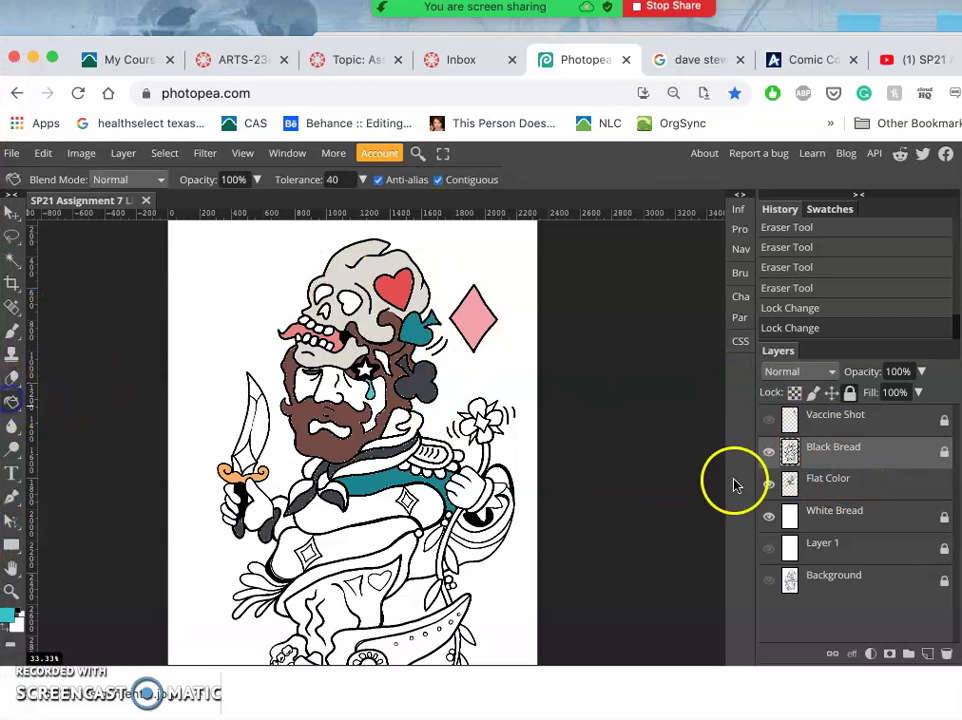
{"action": "left_click", "coordinate": [853, 482]}
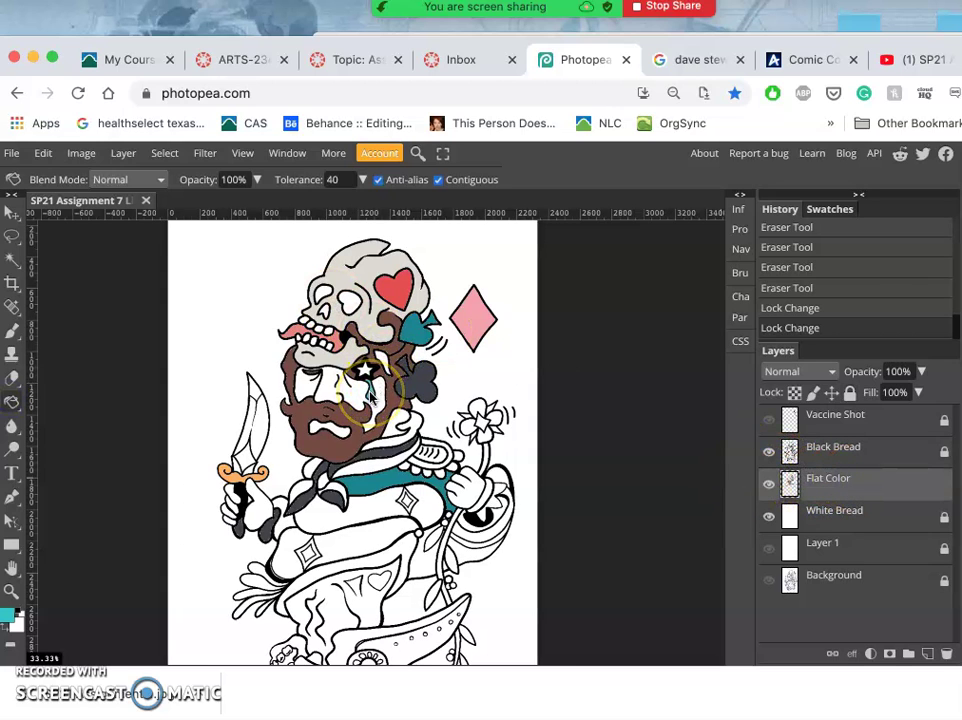
{"action": "scroll", "coordinate": [370, 398], "scroll_direction": "up", "scroll_amount": 5}
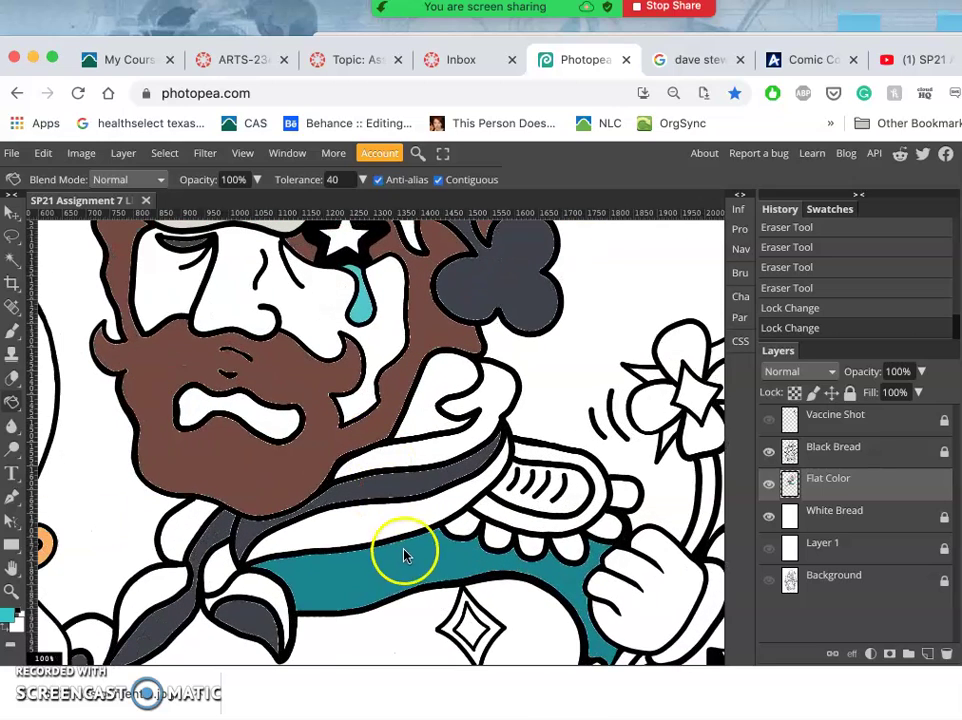
{"action": "left_click", "coordinate": [405, 560]}
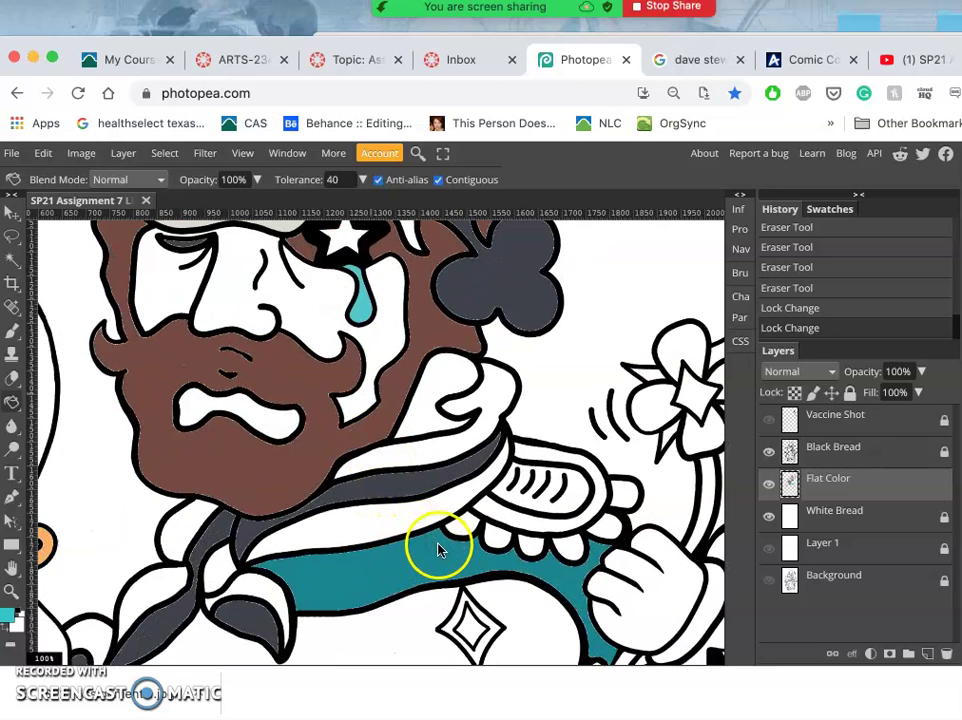
{"action": "left_click", "coordinate": [437, 551]}
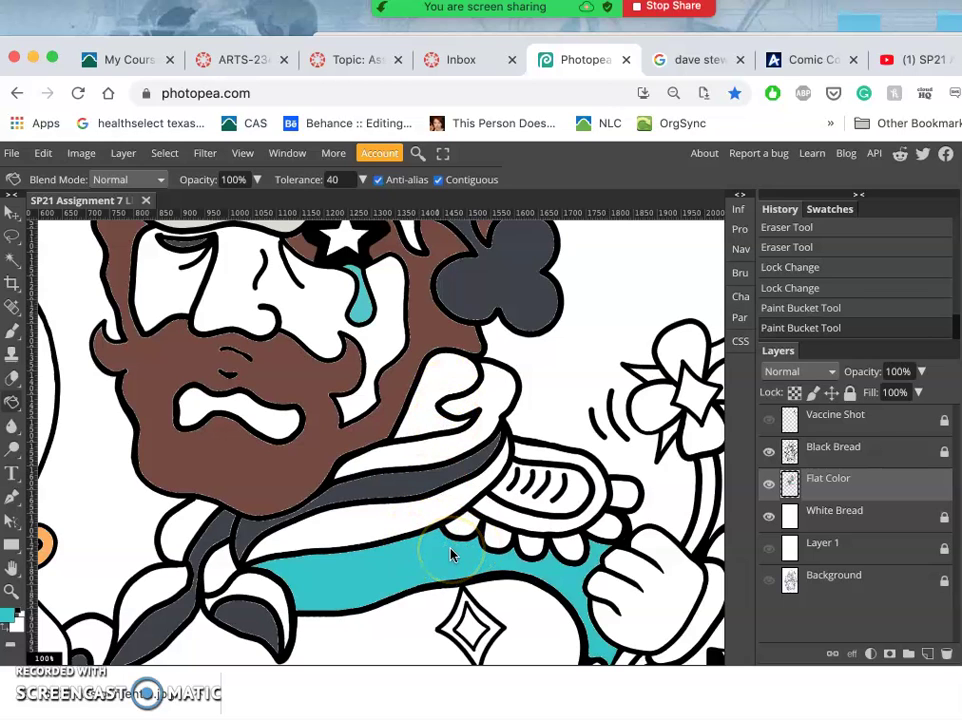
- Undo the extra fill via History, keeping only the first turquoise collar fill
{"action": "key", "text": "ctrl+z"}
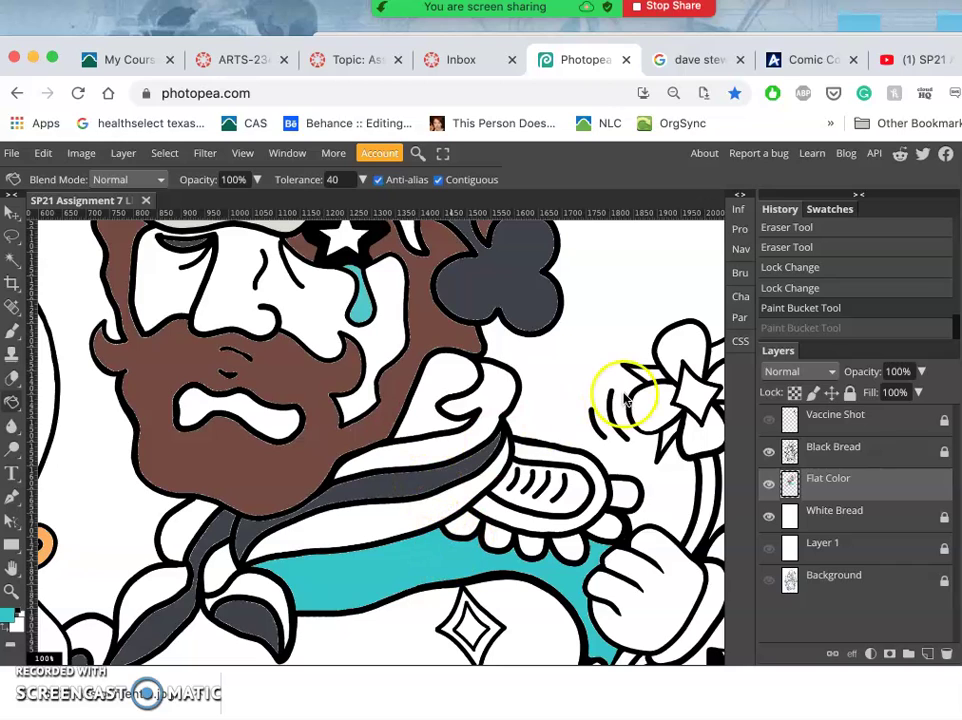
{"action": "left_click", "coordinate": [797, 292]}
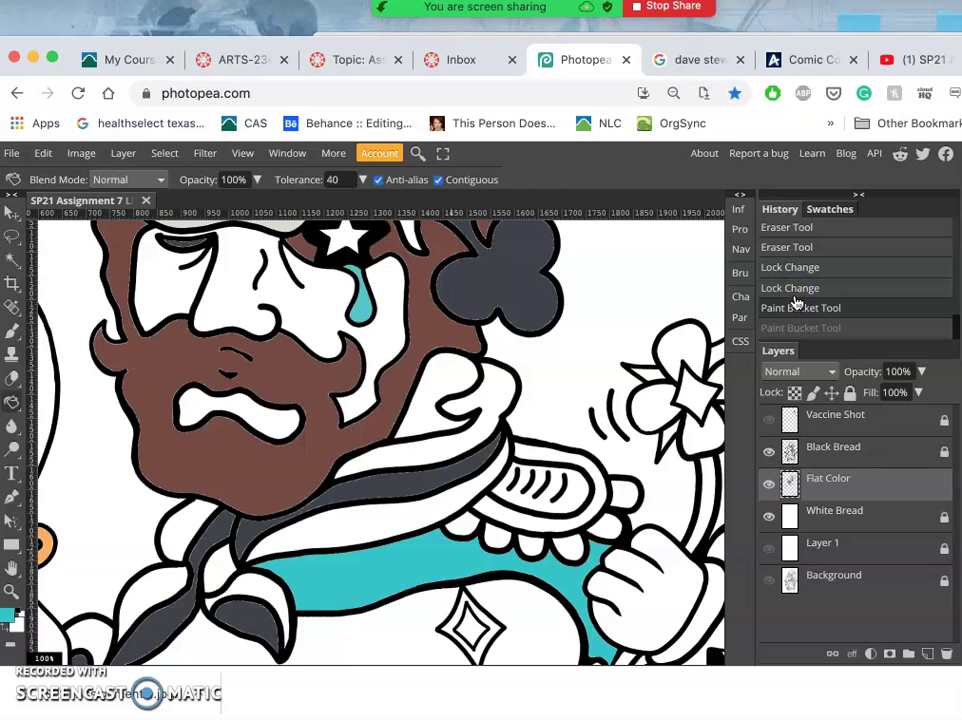
{"action": "left_click", "coordinate": [797, 292]}
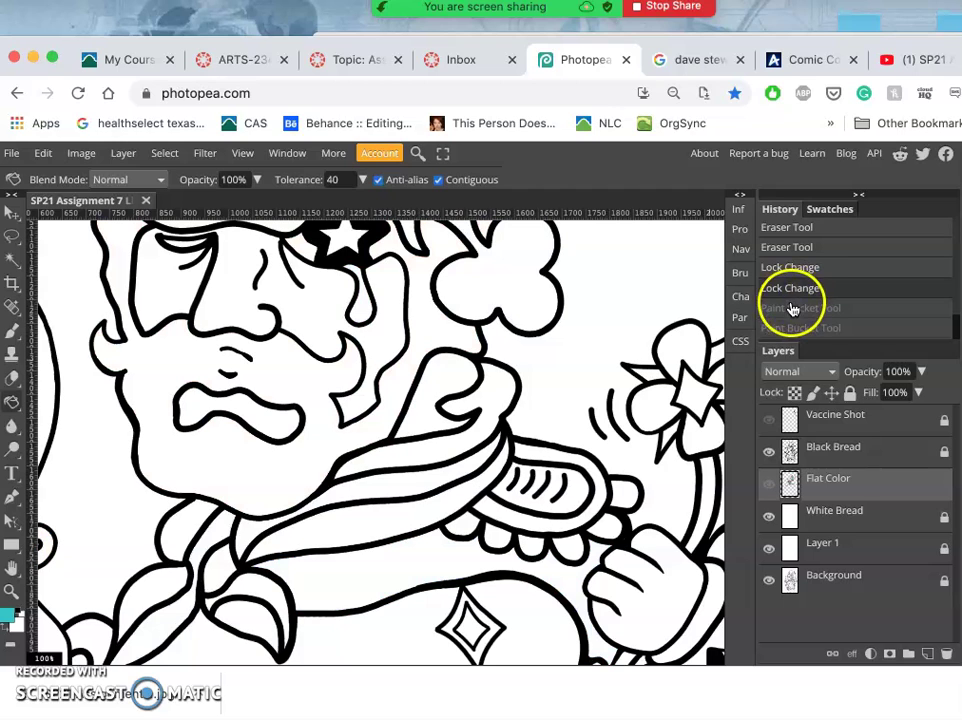
{"action": "left_click", "coordinate": [792, 310]}
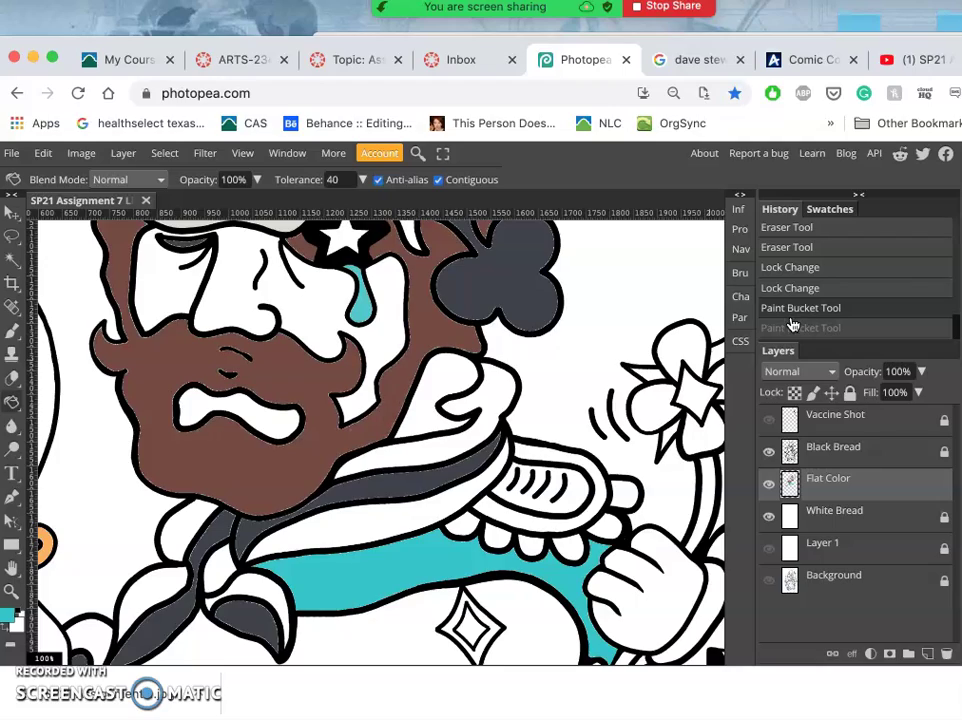
{"action": "scroll", "coordinate": [430, 468], "scroll_direction": "down", "scroll_amount": 5}
{"action": "scroll", "coordinate": [430, 468], "scroll_direction": "left", "scroll_amount": 4}
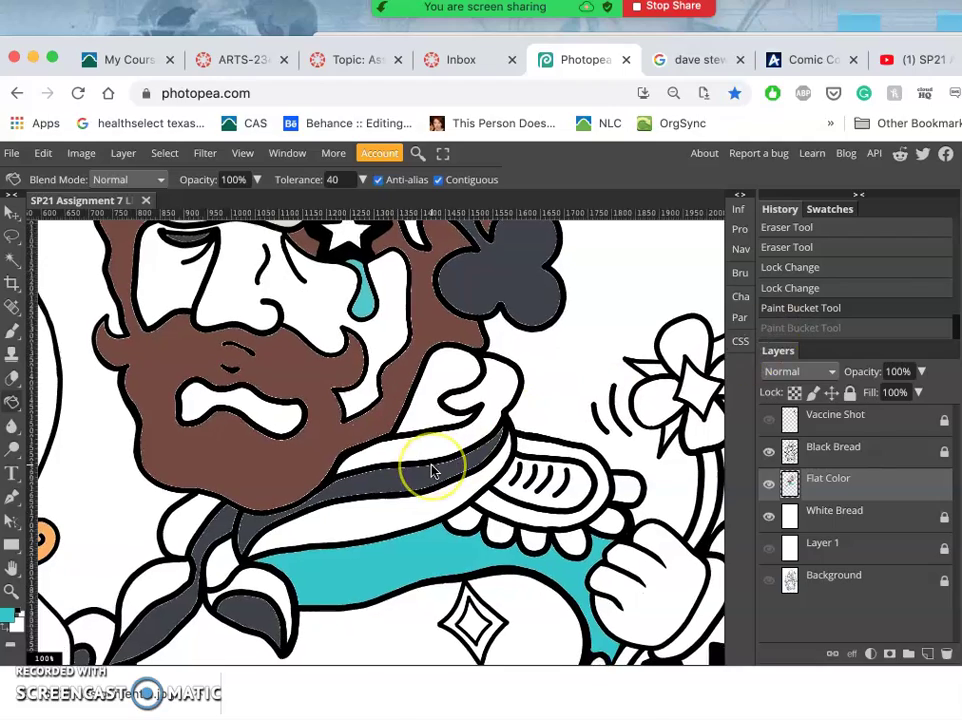
{"action": "scroll", "coordinate": [432, 471], "scroll_direction": "right", "scroll_amount": 5}
{"action": "scroll", "coordinate": [432, 471], "scroll_direction": "down", "scroll_amount": 1}
{"action": "scroll", "coordinate": [432, 471], "scroll_direction": "up", "scroll_amount": 6}
{"action": "scroll", "coordinate": [432, 471], "scroll_direction": "left", "scroll_amount": 3}
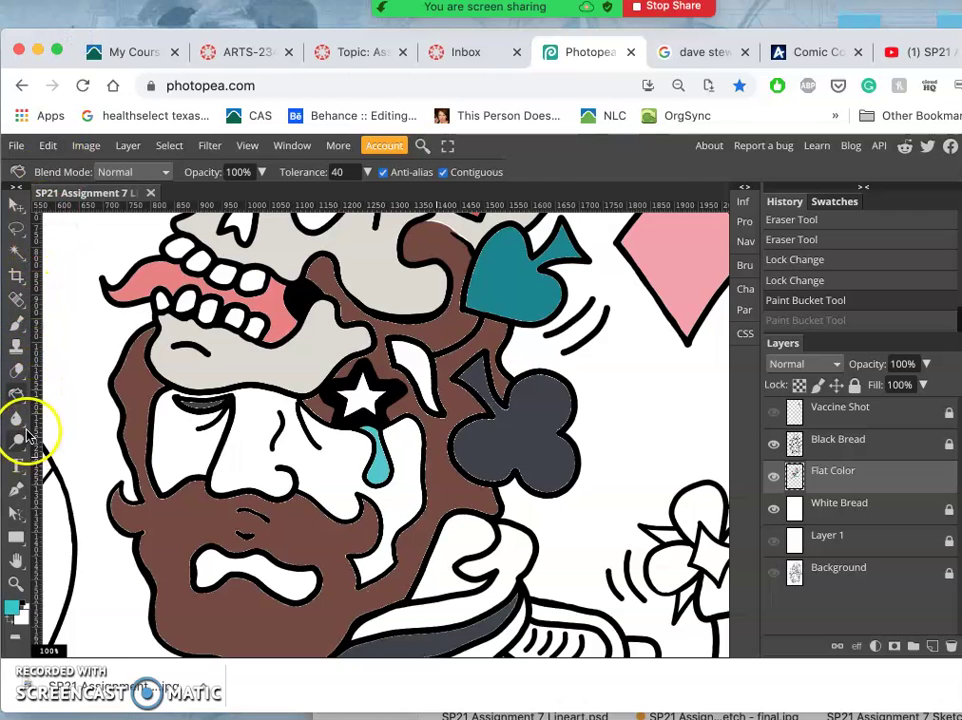
{"action": "right_click", "coordinate": [25, 308]}
{"action": "left_click", "coordinate": [24, 305]}
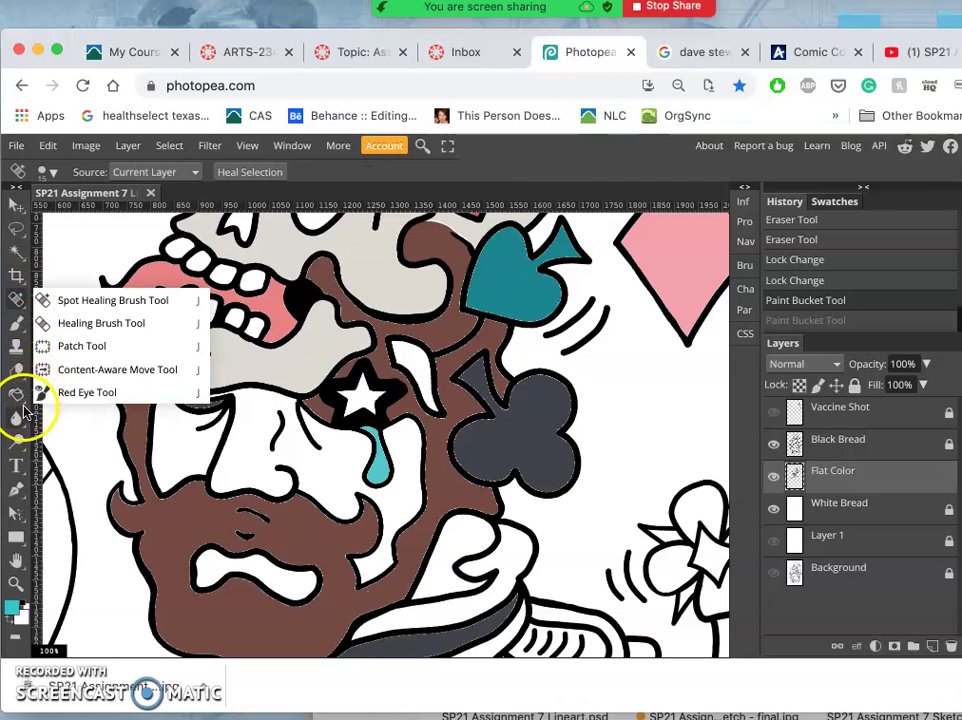
{"action": "left_click", "coordinate": [27, 340]}
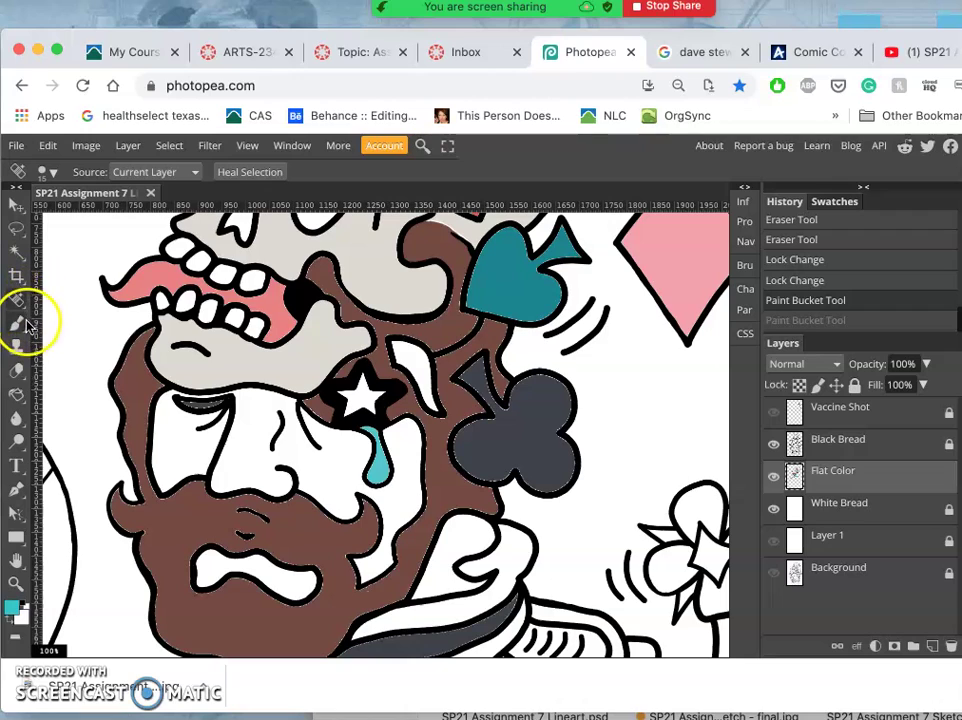
{"action": "right_click", "coordinate": [26, 322]}
{"action": "left_click", "coordinate": [26, 322]}
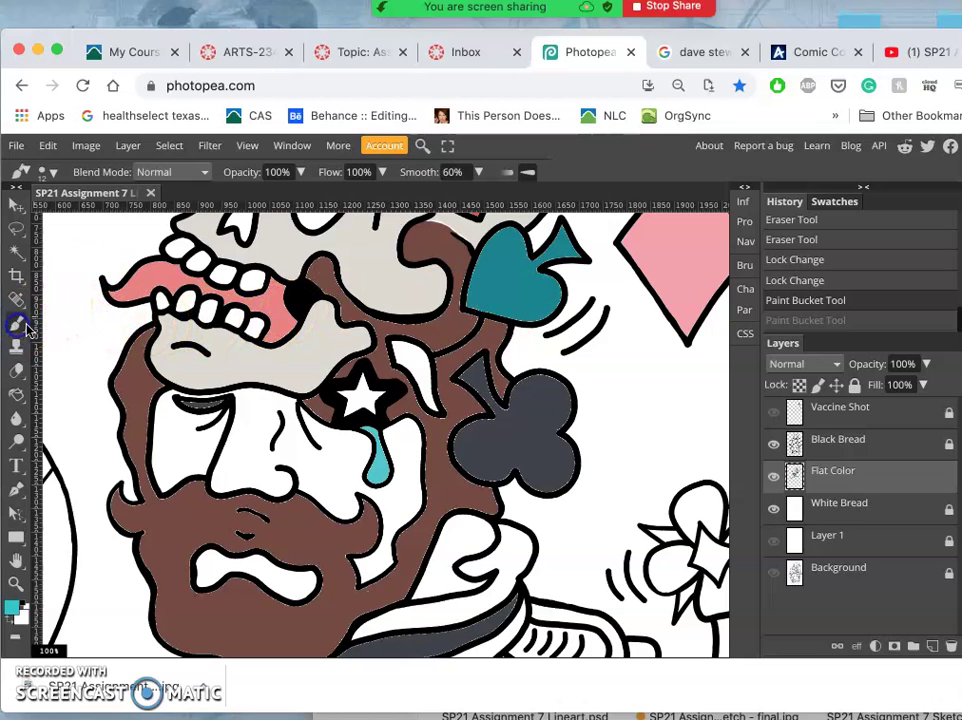
{"action": "left_click", "coordinate": [16, 394]}
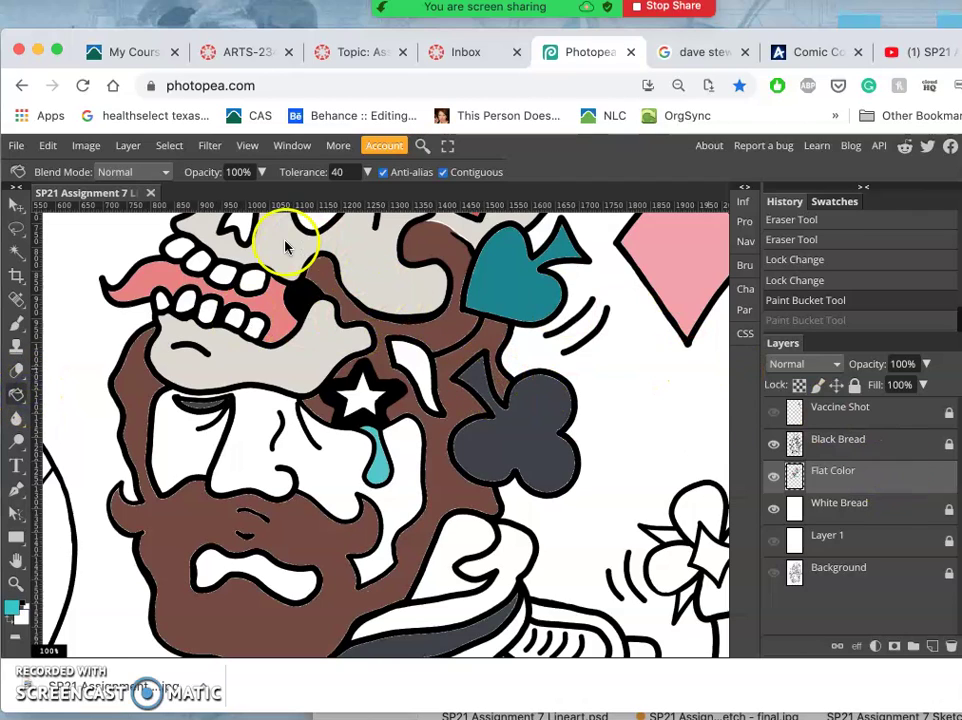
- Brush pink into the mouth corner, then deselect
{"action": "left_click", "coordinate": [16, 320]}
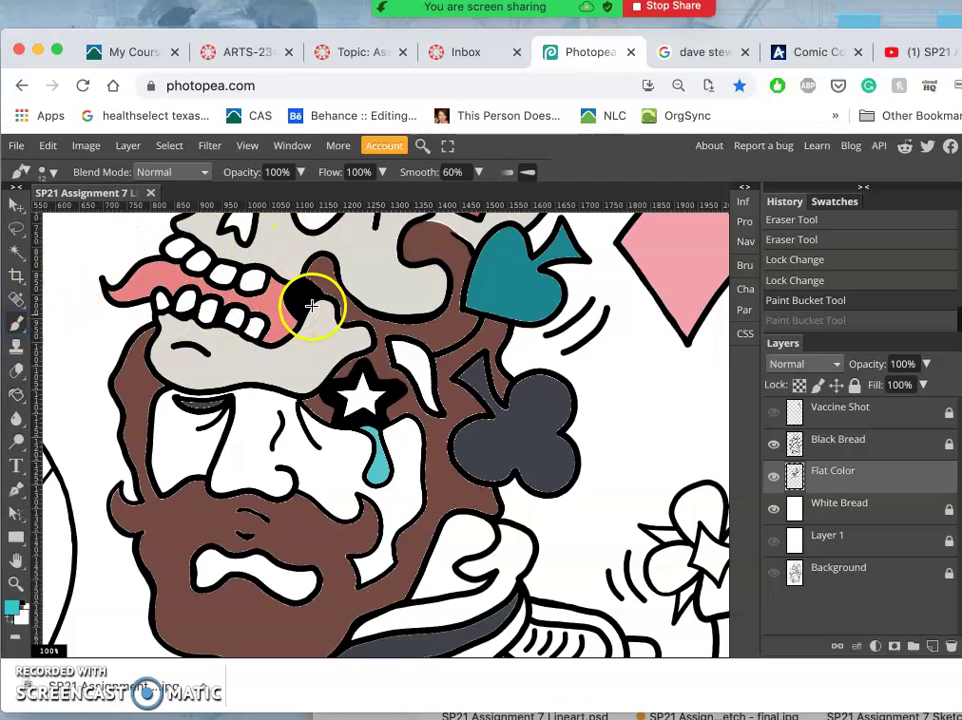
{"action": "left_click", "coordinate": [312, 305]}
{"action": "left_click", "coordinate": [16, 394]}
{"action": "left_click", "coordinate": [185, 367]}
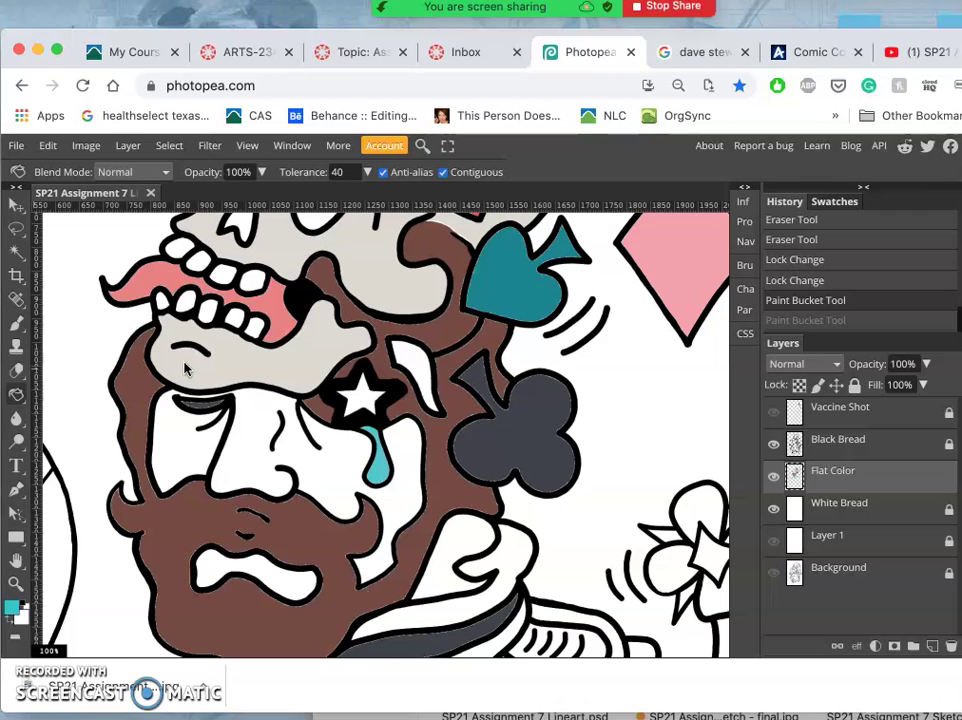
{"action": "key", "text": "ctrl+d"}
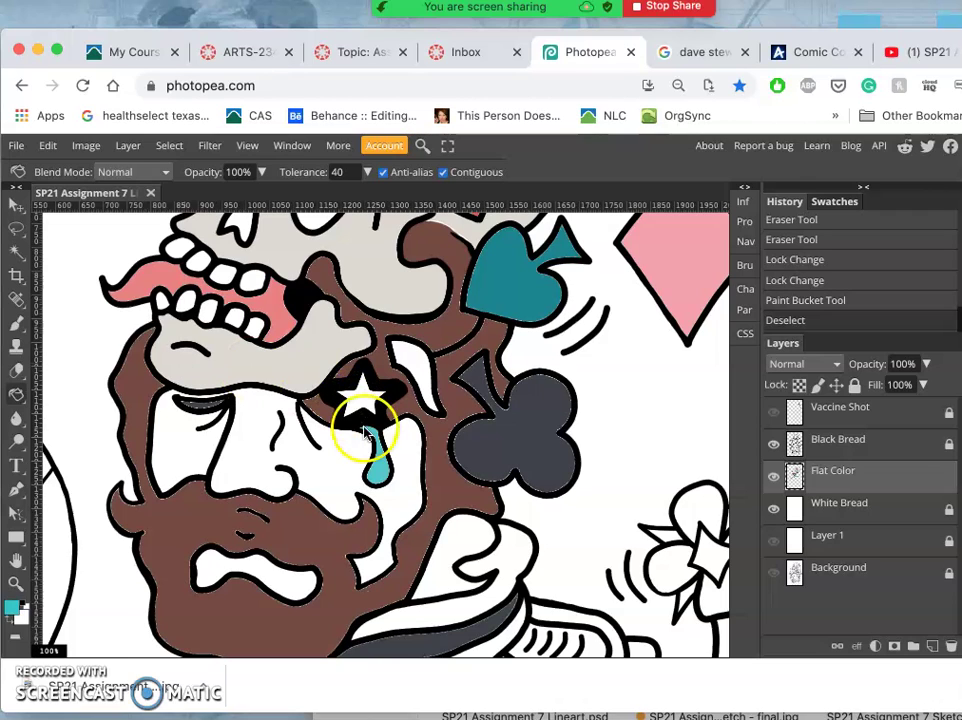
- Repaint the brown patch beside the spade with the Brush
{"action": "left_click", "coordinate": [17, 514]}
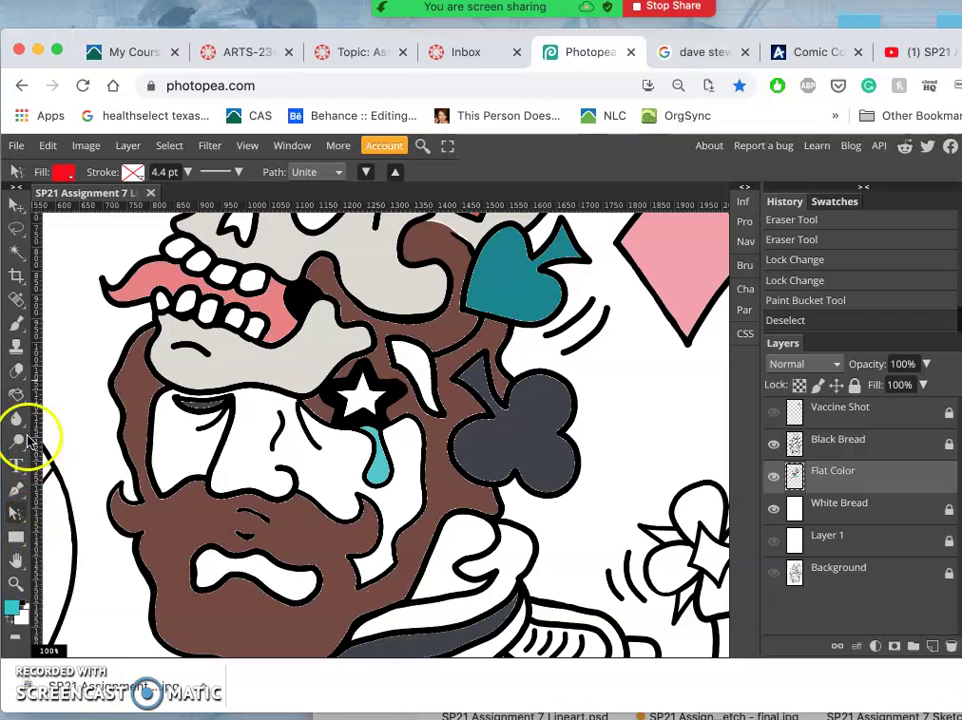
{"action": "left_click", "coordinate": [26, 256]}
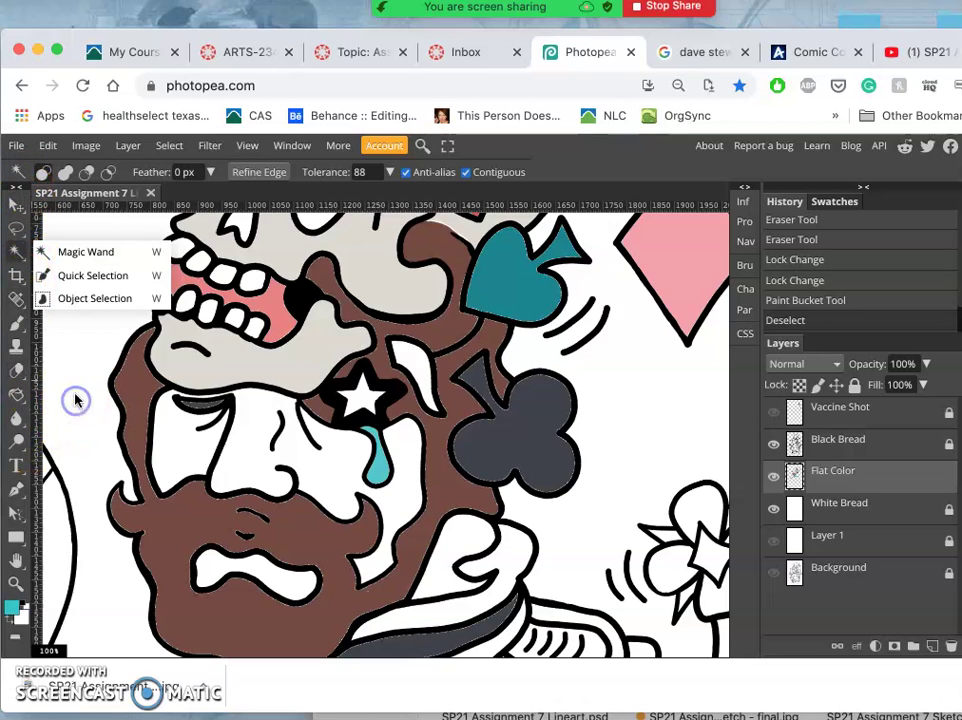
{"action": "left_click", "coordinate": [91, 338]}
{"action": "key", "text": "ctrl+d"}
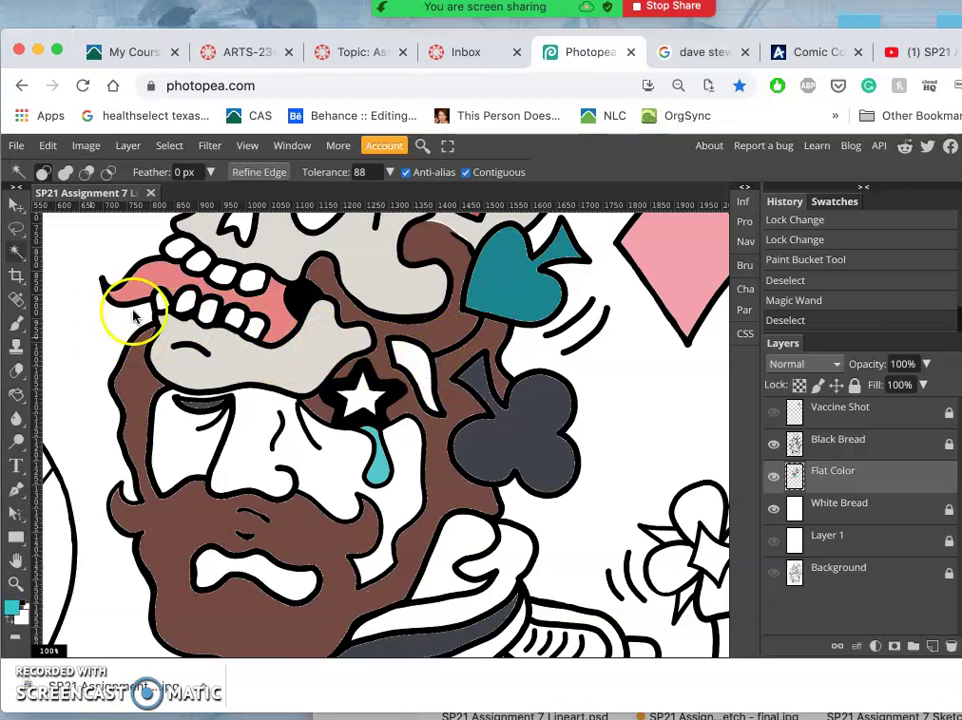
{"action": "left_click", "coordinate": [16, 322]}
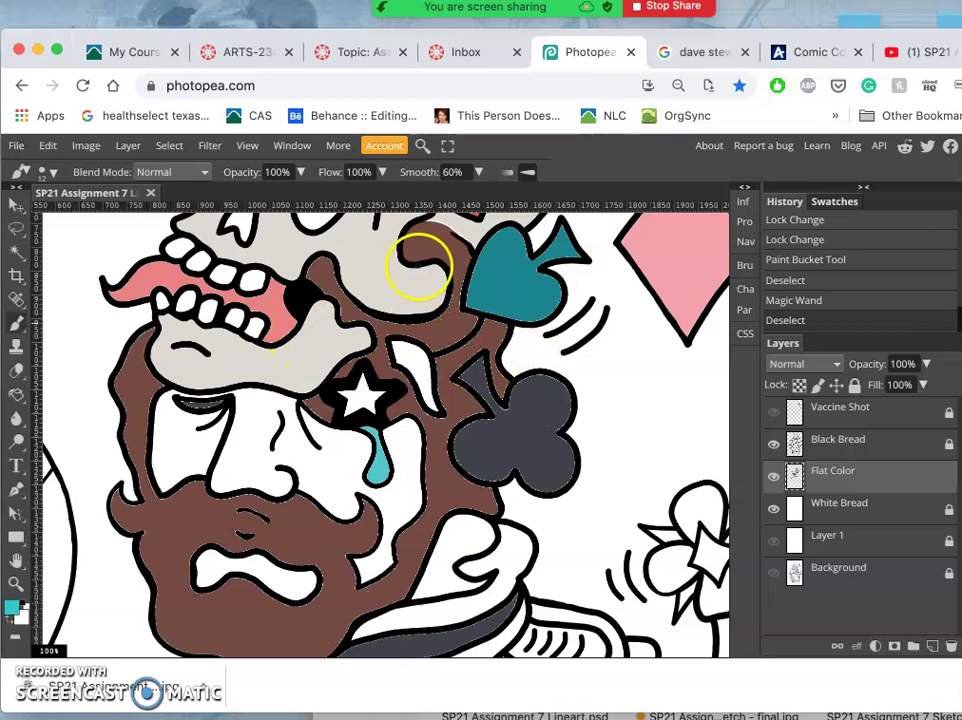
{"action": "left_click_drag", "start_coordinate": [447, 262], "coordinate": [526, 268]}
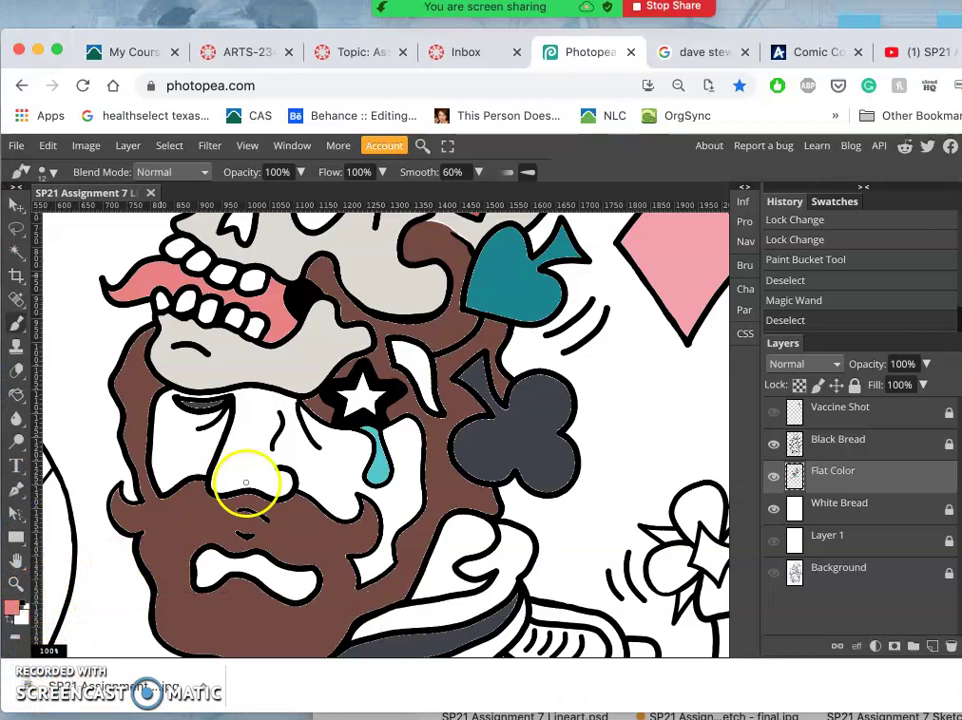
- Undo a trial pink fill of the collar and bucket-fill the white beard gap brown
{"action": "left_click", "coordinate": [16, 396]}
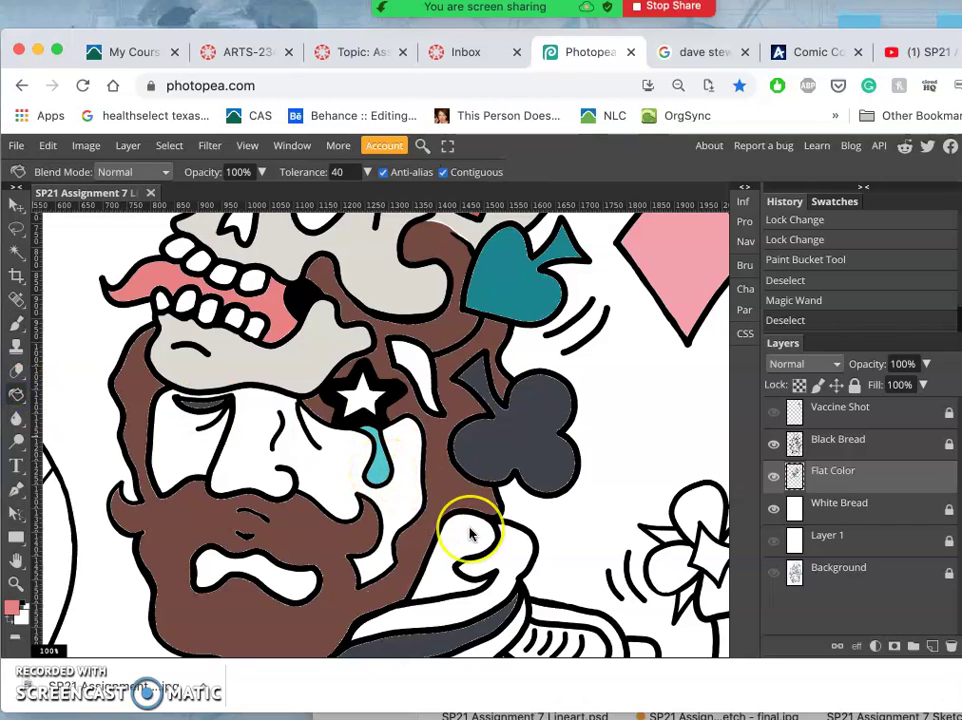
{"action": "scroll", "coordinate": [466, 524], "scroll_direction": "down", "scroll_amount": 5}
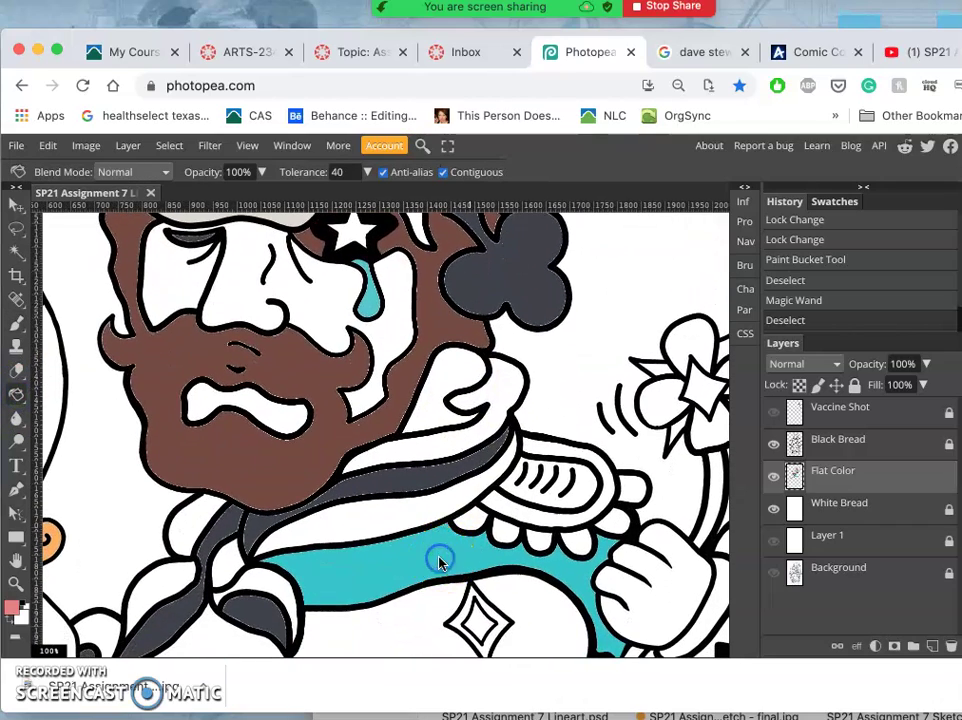
{"action": "left_click", "coordinate": [439, 563]}
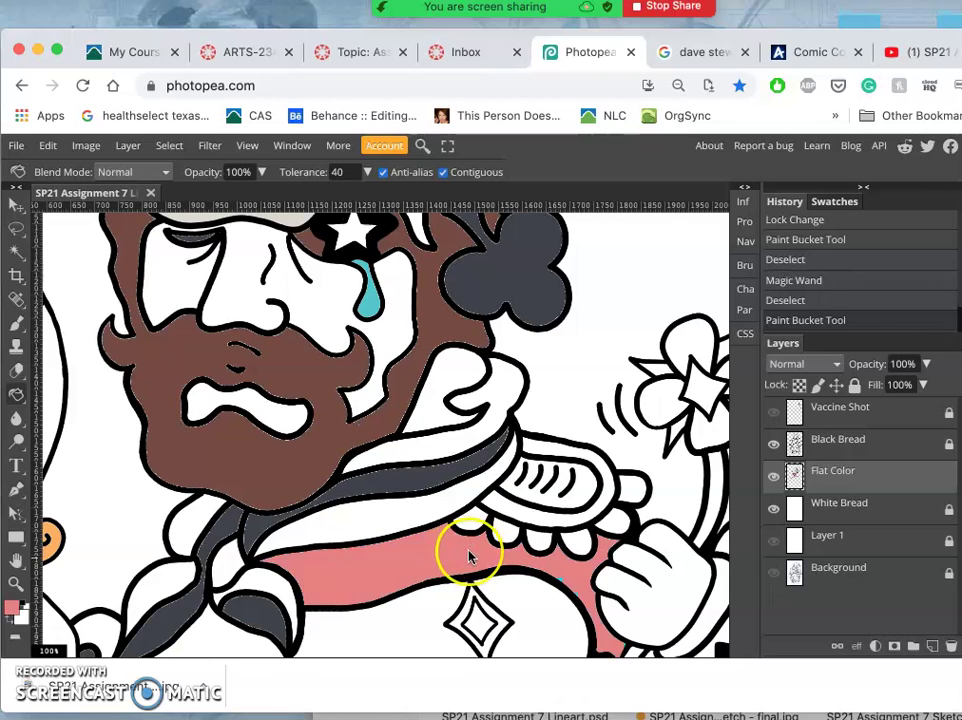
{"action": "key", "text": "ctrl+z"}
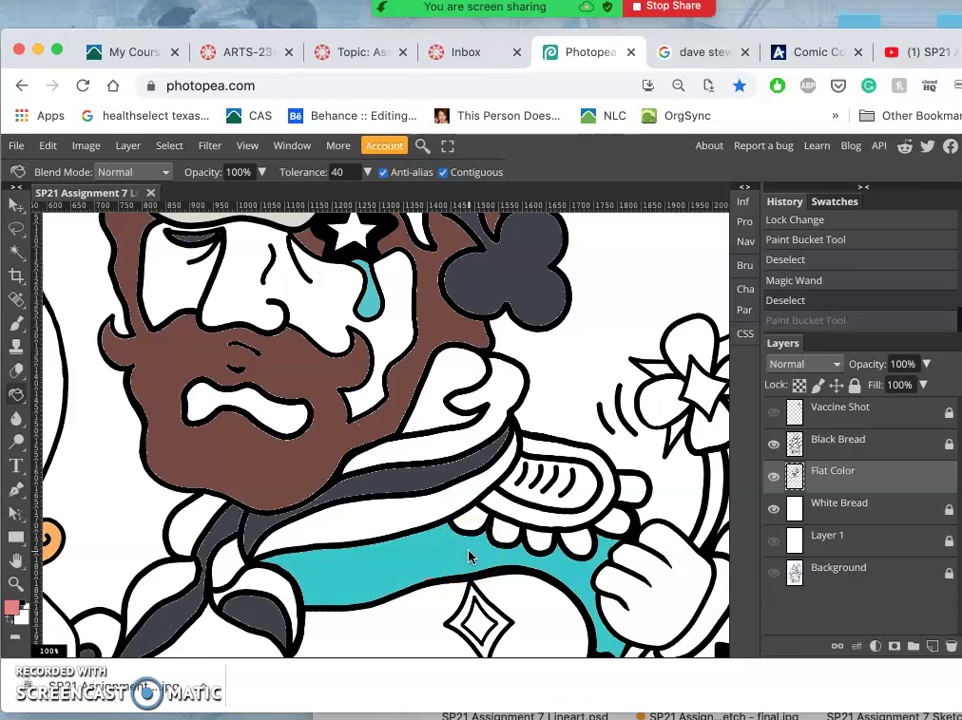
{"action": "left_click", "coordinate": [325, 435]}
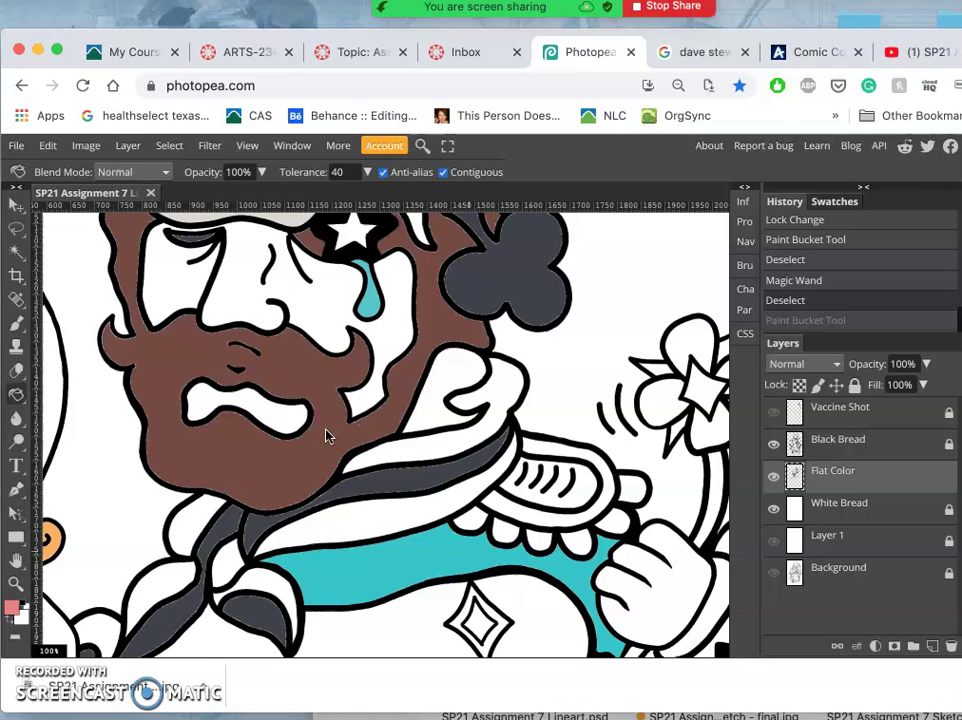
- Sample the beard brown with the Eyedropper and brush it into the gap beside the left eye
{"action": "left_click", "coordinate": [25, 281]}
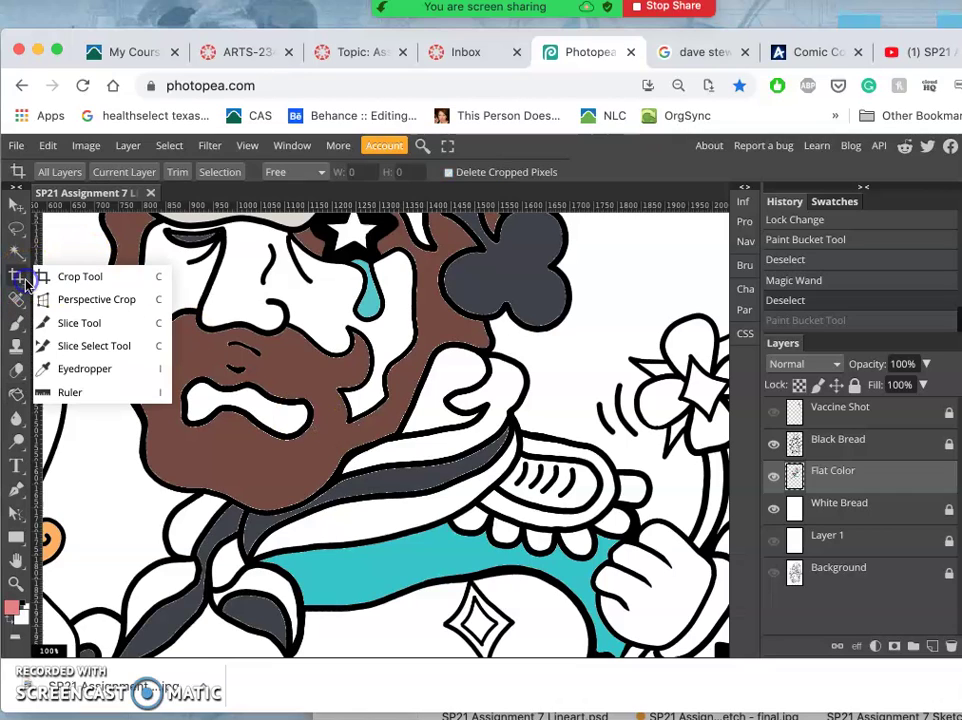
{"action": "left_click", "coordinate": [82, 370]}
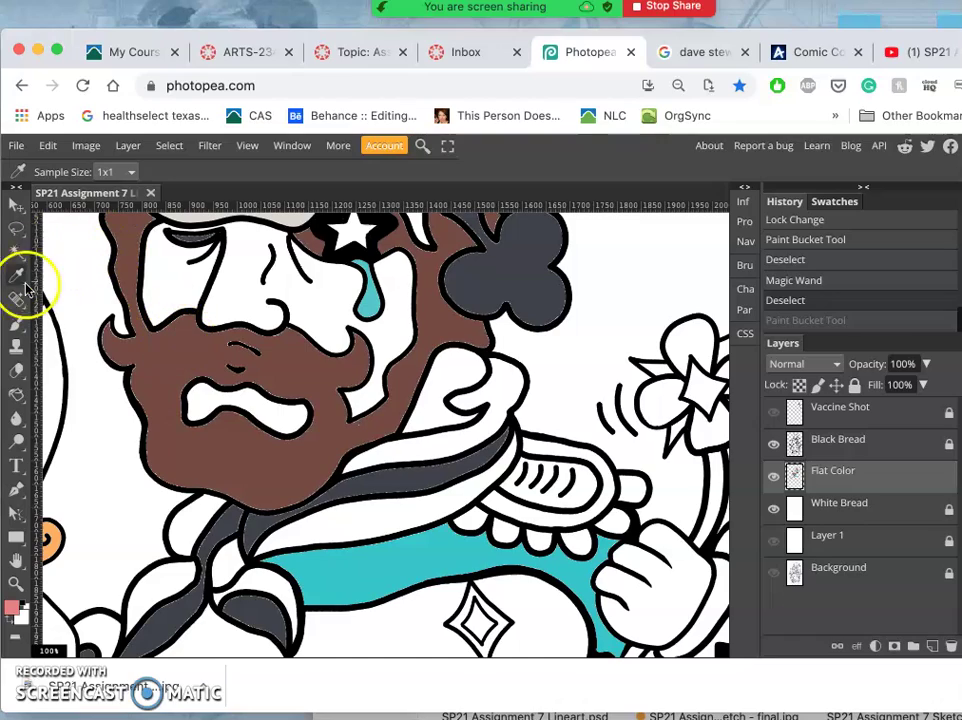
{"action": "left_click", "coordinate": [313, 455]}
{"action": "scroll", "coordinate": [313, 455], "scroll_direction": "up", "scroll_amount": 5}
{"action": "scroll", "coordinate": [313, 455], "scroll_direction": "left", "scroll_amount": 4}
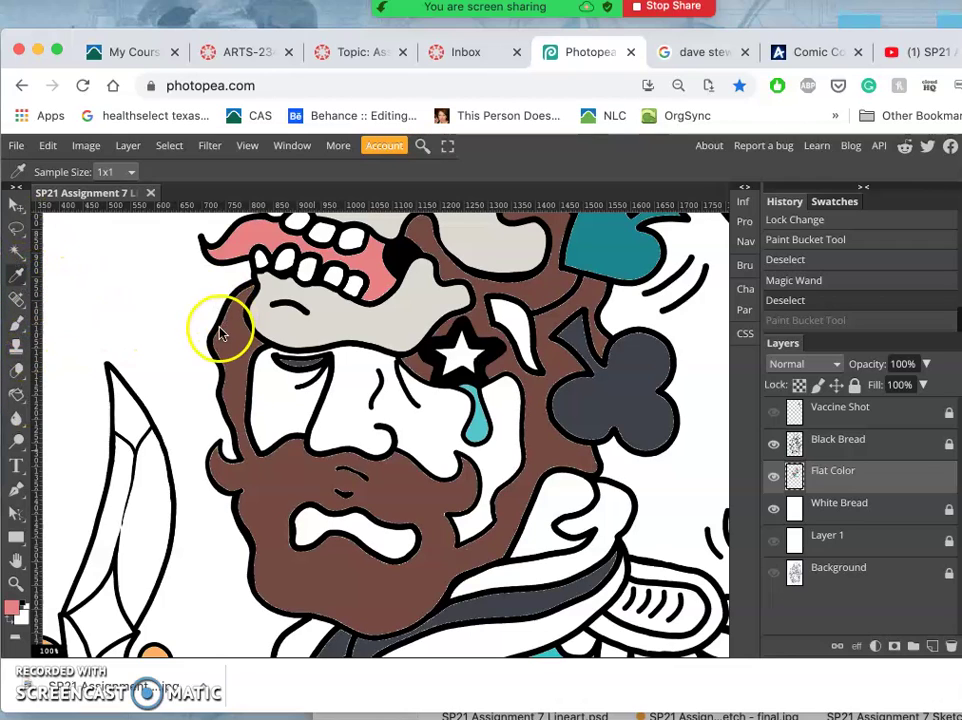
{"action": "left_click", "coordinate": [17, 323]}
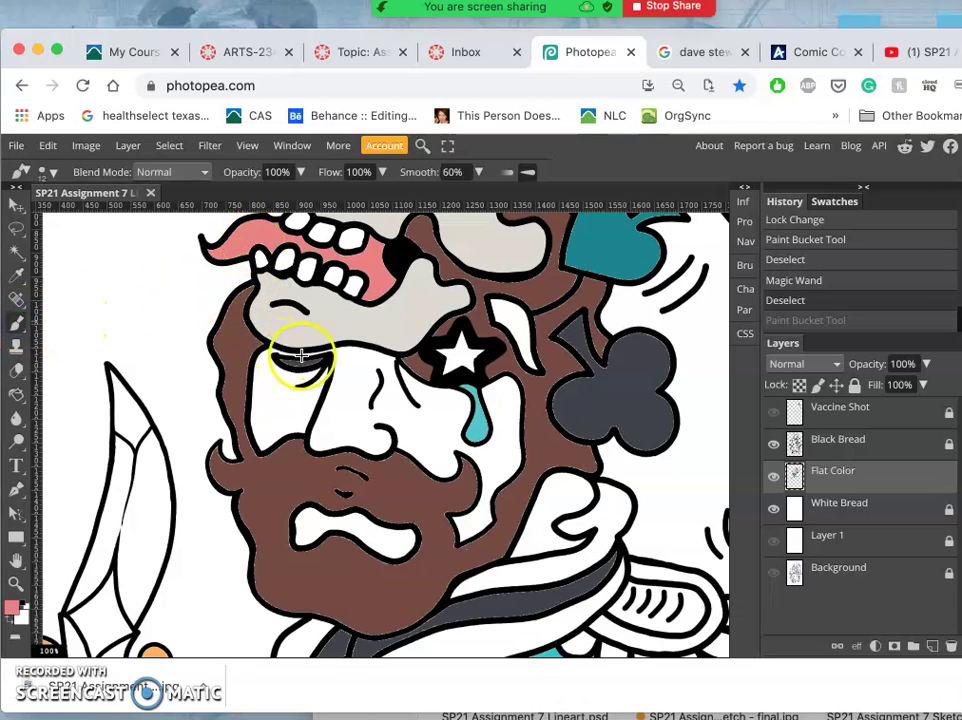
{"action": "left_click_drag", "start_coordinate": [315, 358], "coordinate": [412, 420]}
- Bucket-fill the cyan shirt band with dark teal
{"action": "scroll", "coordinate": [412, 420], "scroll_direction": "down", "scroll_amount": 3}
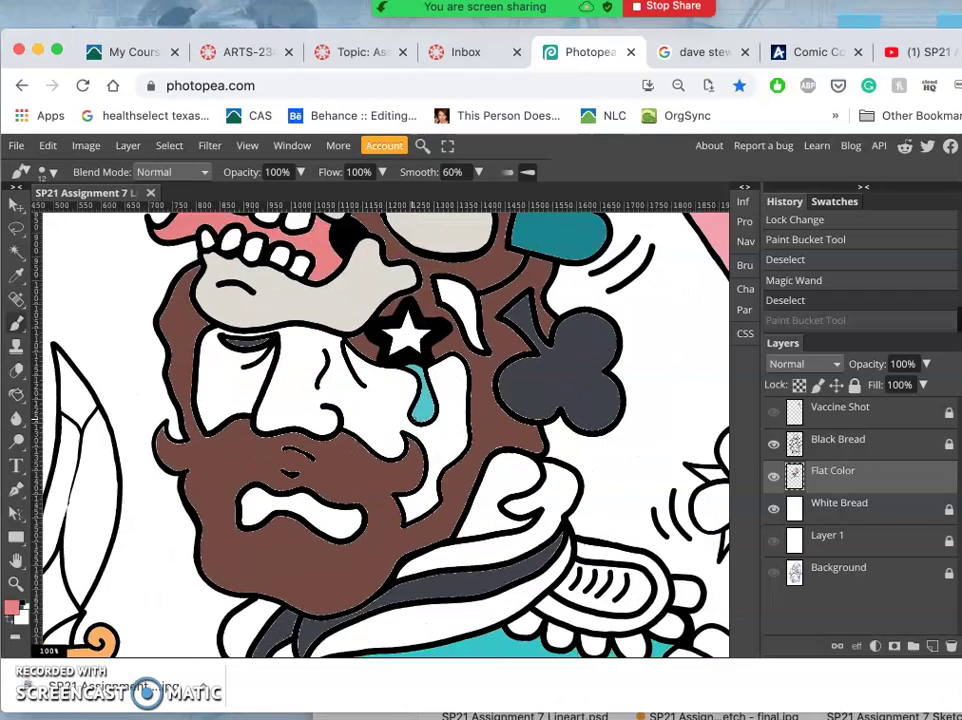
{"action": "scroll", "coordinate": [413, 425], "scroll_direction": "down", "scroll_amount": 2}
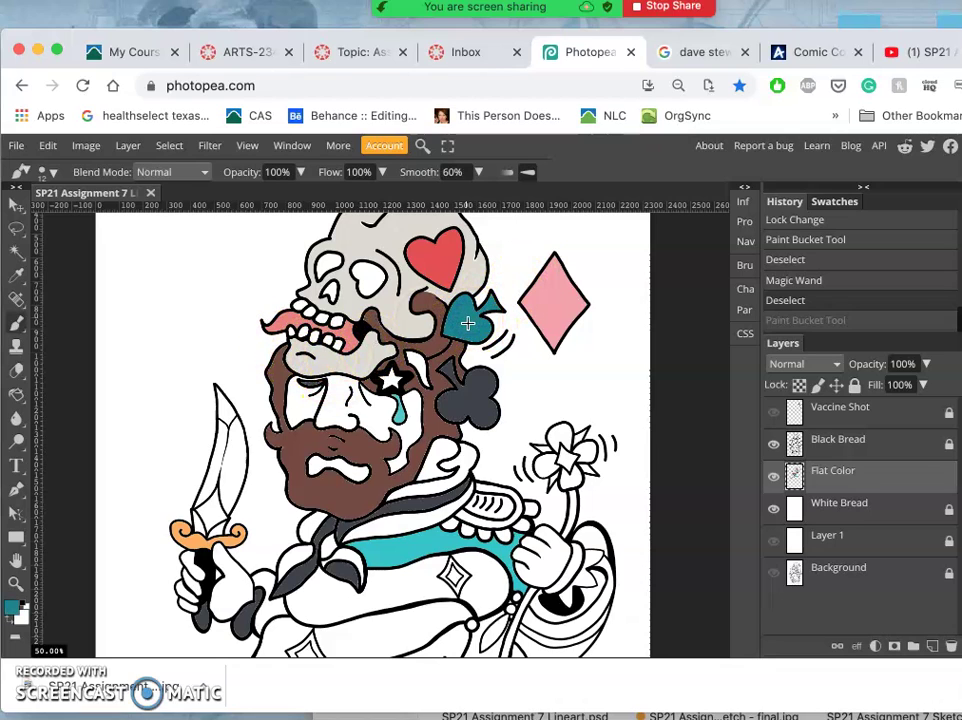
{"action": "left_click", "coordinate": [17, 397]}
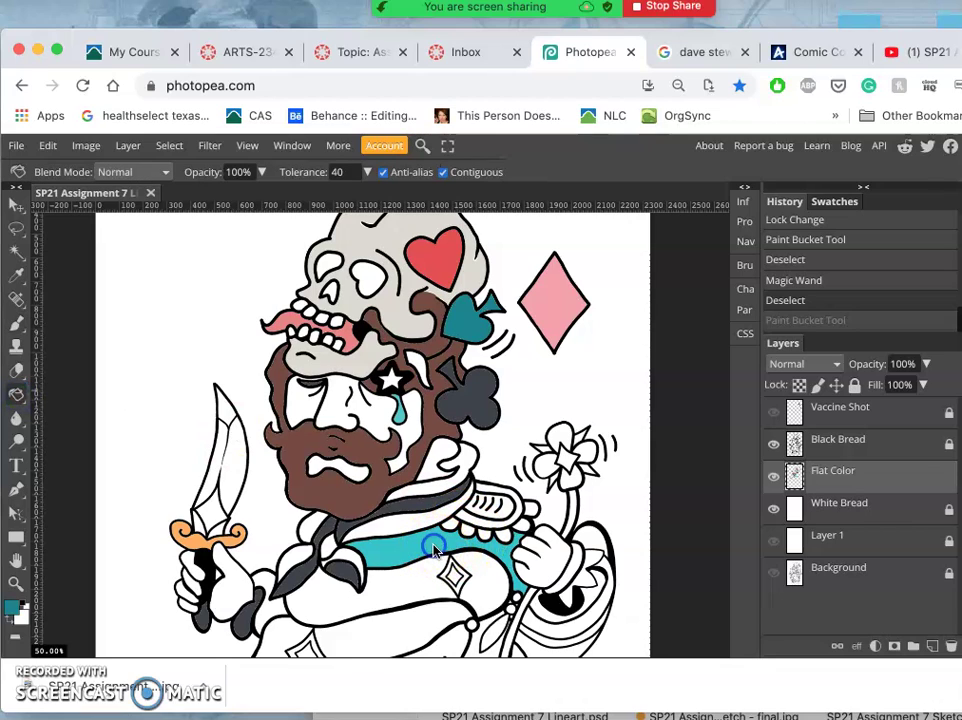
{"action": "left_click", "coordinate": [435, 552]}
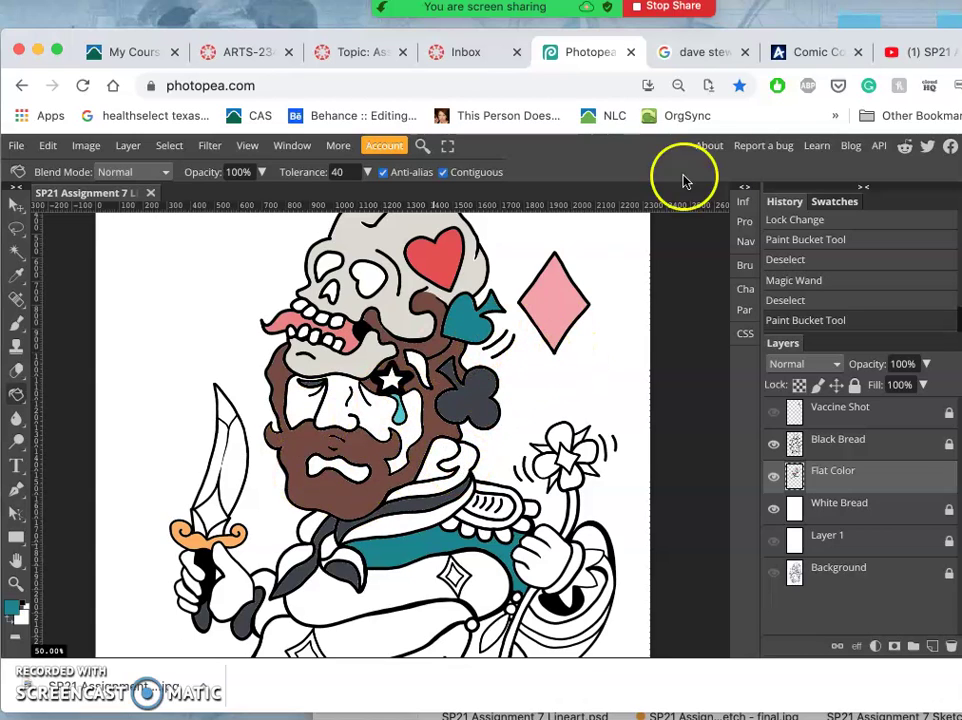
- Open the Amino 'Comic Color Palettes' tab and scroll through its panels and swatch rows
{"action": "left_click", "coordinate": [816, 54]}
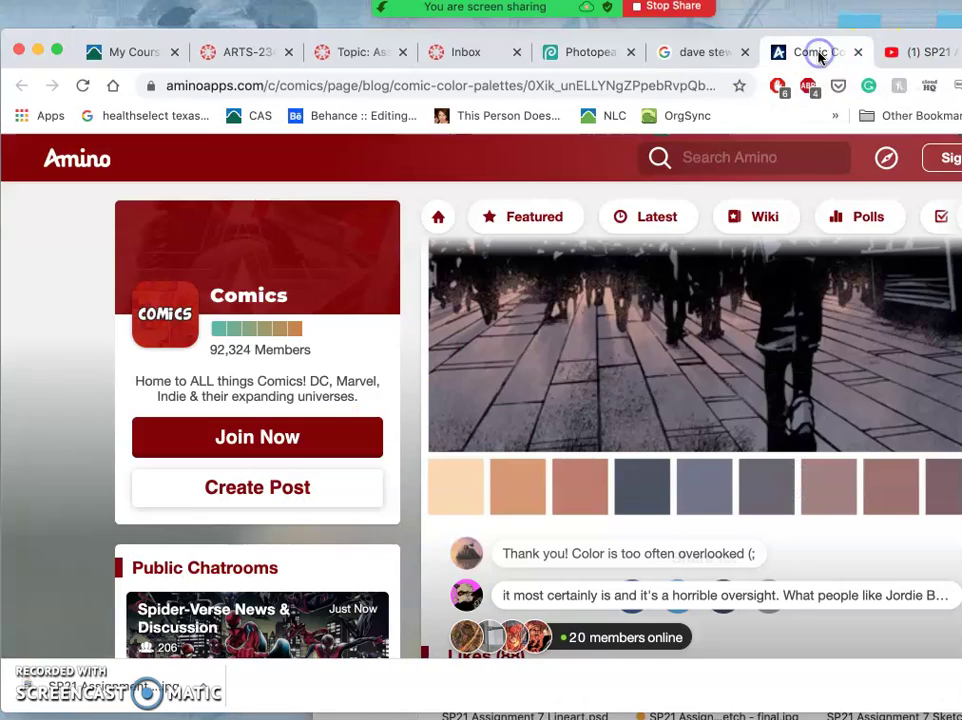
{"action": "scroll", "coordinate": [543, 303], "scroll_direction": "down", "scroll_amount": 3}
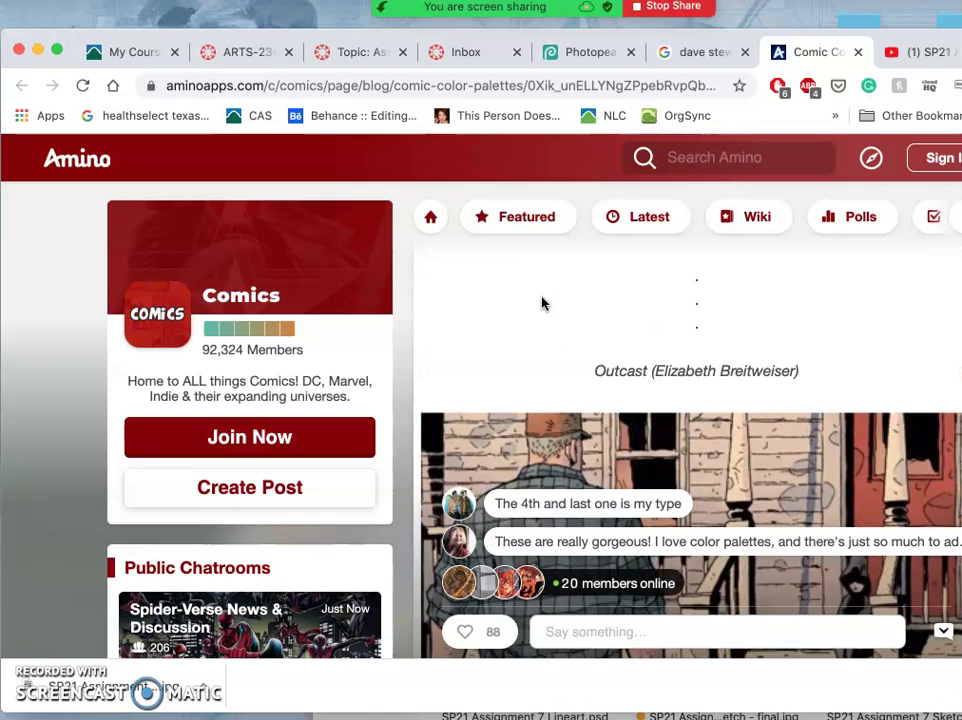
{"action": "left_click", "coordinate": [302, 215]}
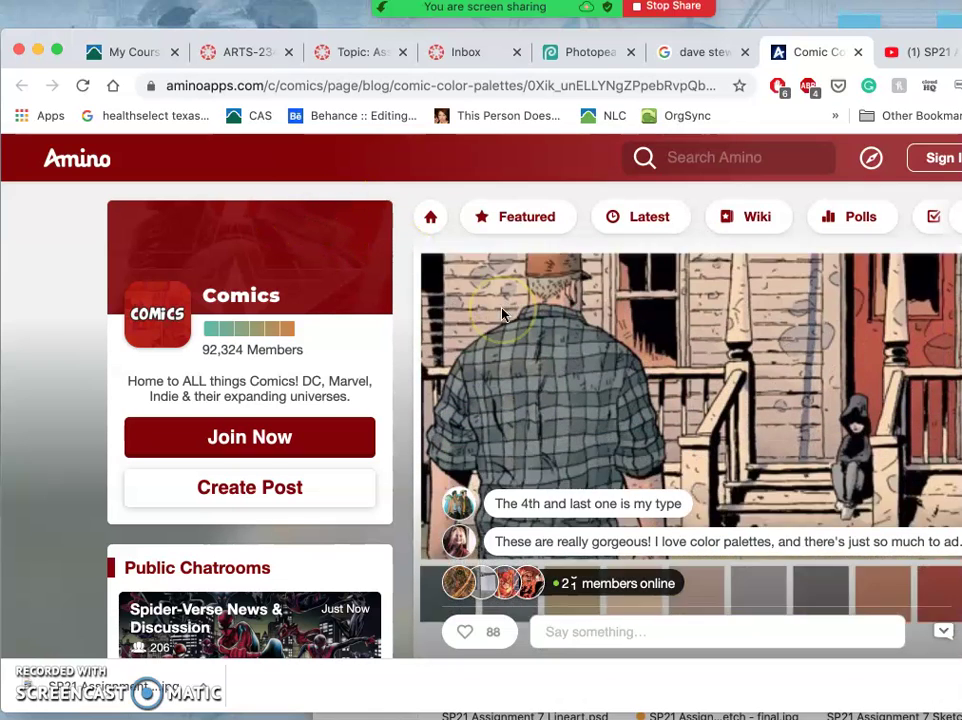
{"action": "scroll", "coordinate": [479, 385], "scroll_direction": "down", "scroll_amount": 10}
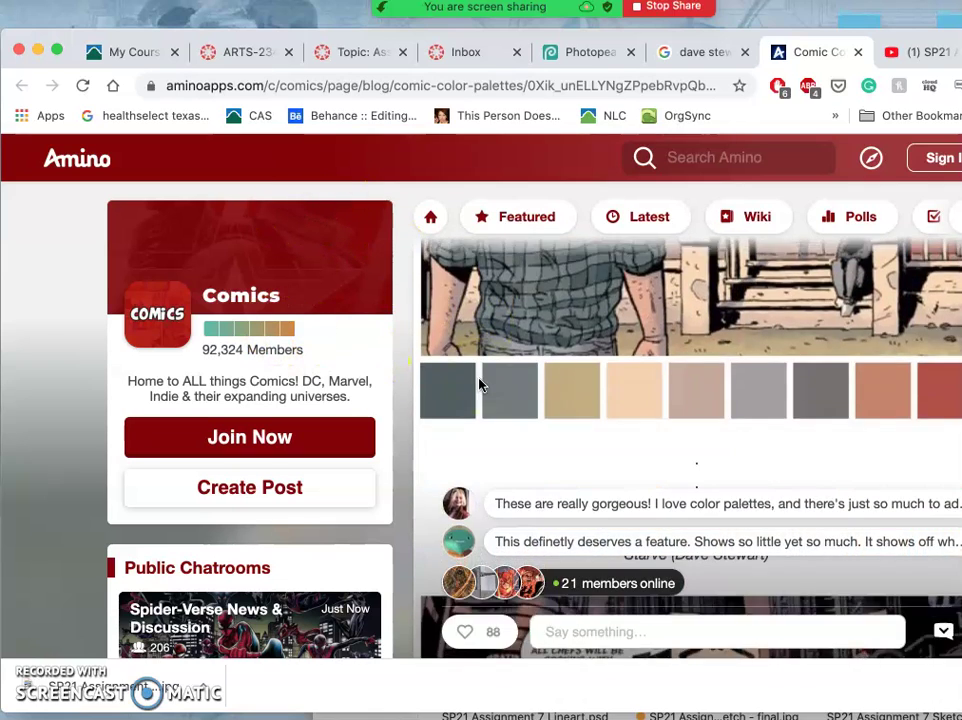
{"action": "scroll", "coordinate": [479, 385], "scroll_direction": "down", "scroll_amount": 10}
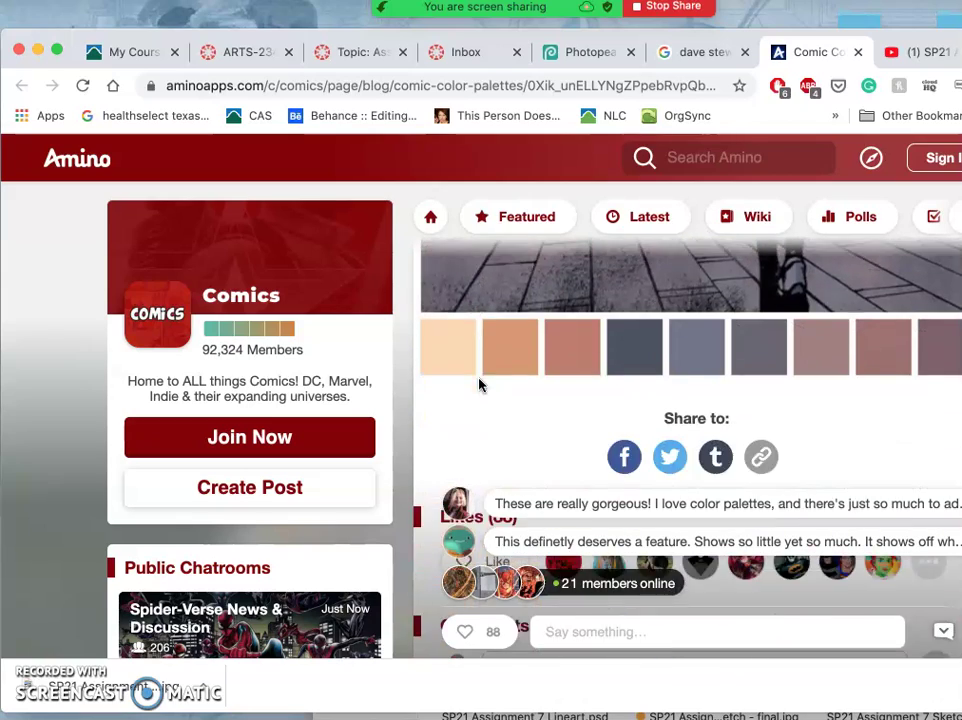
{"action": "scroll", "coordinate": [479, 385], "scroll_direction": "down", "scroll_amount": 15}
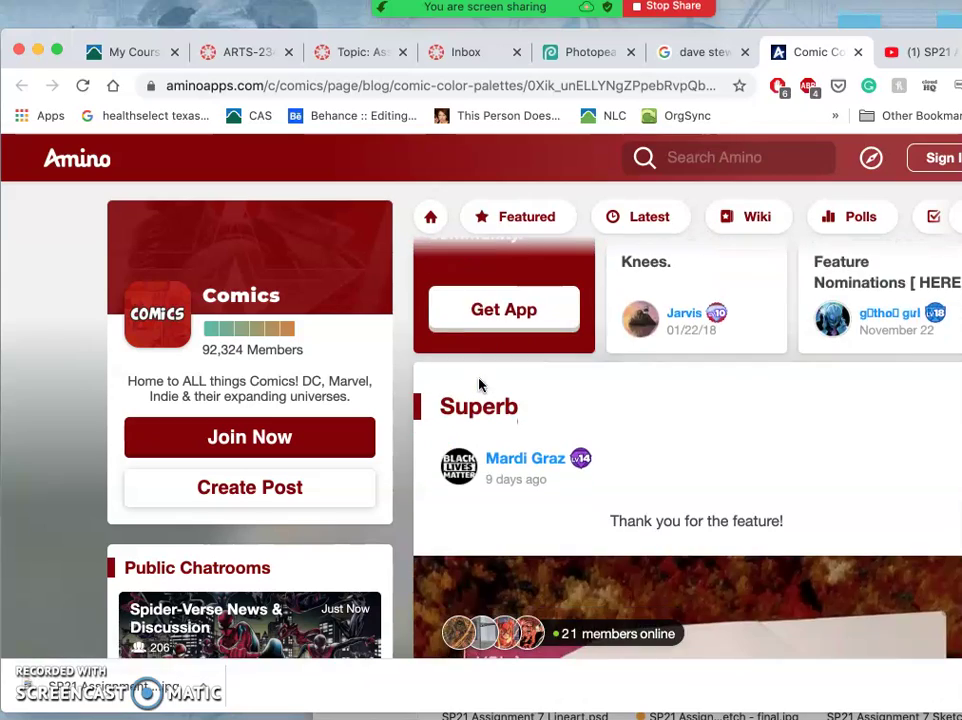
{"action": "scroll", "coordinate": [479, 385], "scroll_direction": "down", "scroll_amount": 10}
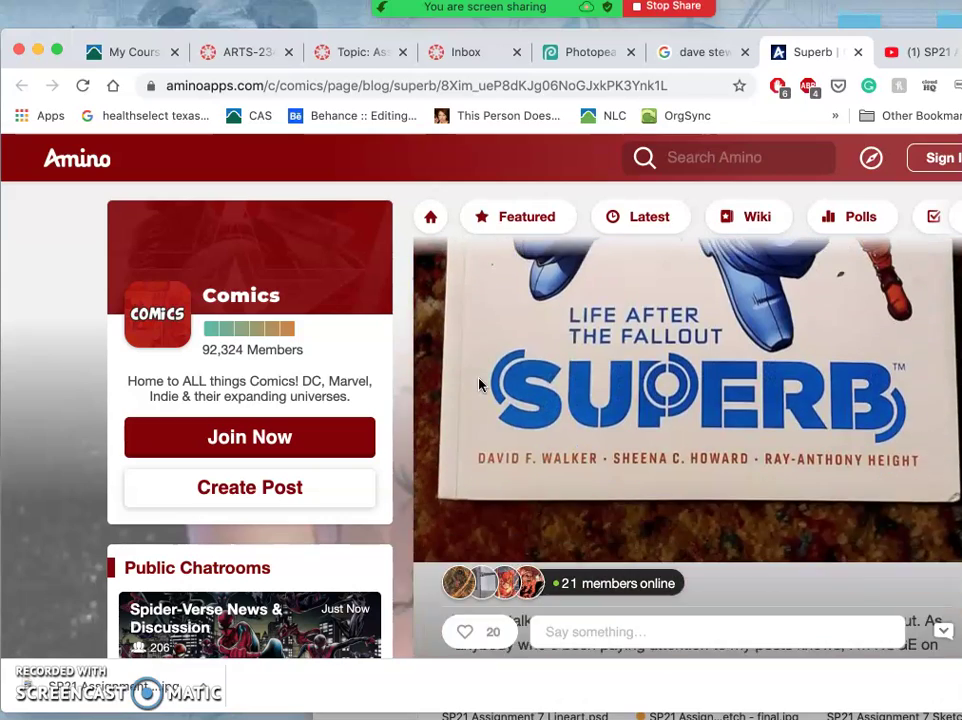
{"action": "scroll", "coordinate": [479, 385], "scroll_direction": "down", "scroll_amount": 10}
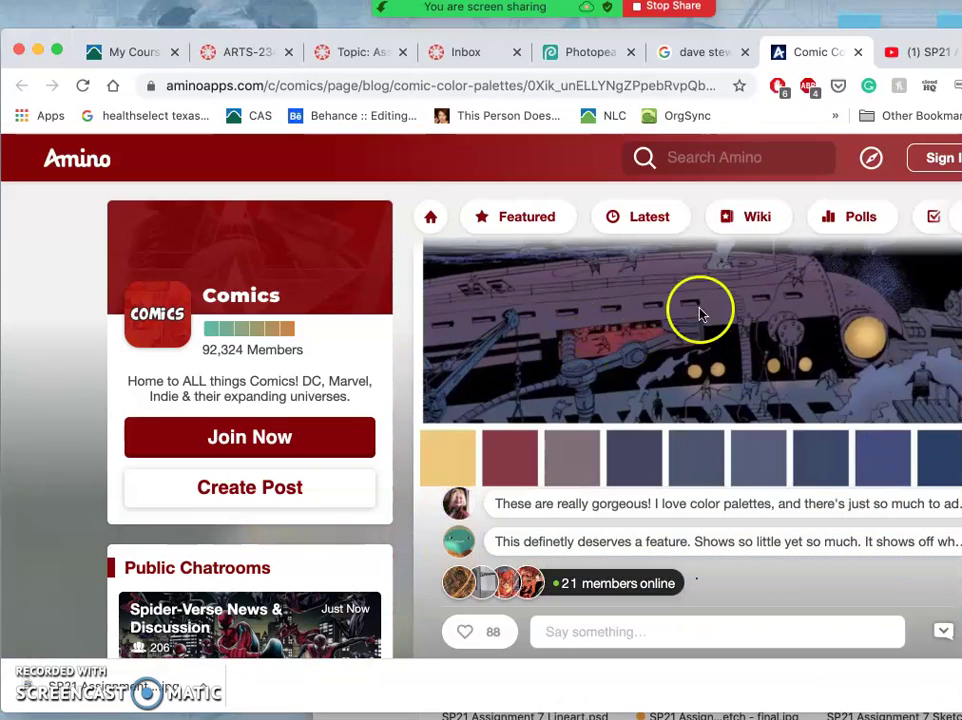
{"action": "scroll", "coordinate": [680, 306], "scroll_direction": "up", "scroll_amount": 3}
{"action": "scroll", "coordinate": [672, 365], "scroll_direction": "down", "scroll_amount": 4}
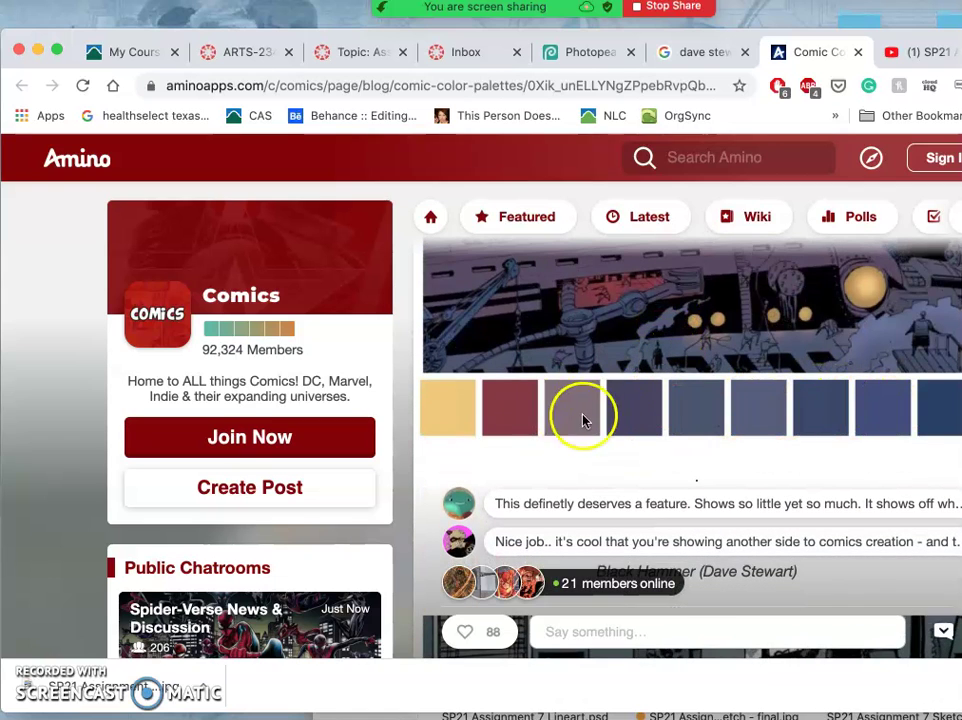
{"action": "scroll", "coordinate": [623, 350], "scroll_direction": "down", "scroll_amount": 4}
{"action": "scroll", "coordinate": [623, 340], "scroll_direction": "down", "scroll_amount": 5}
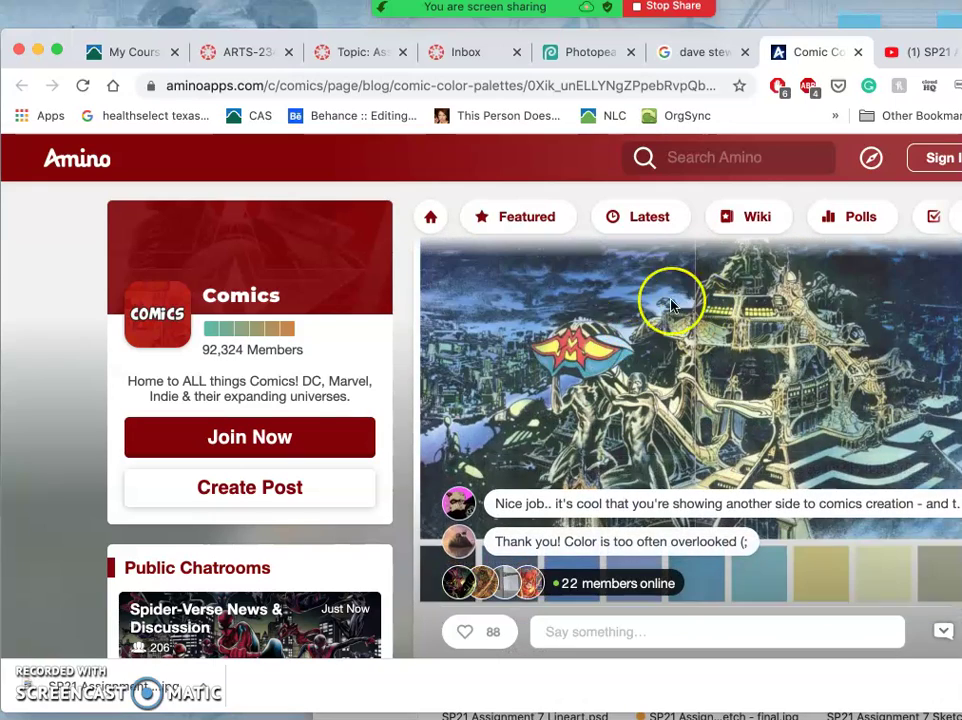
{"action": "scroll", "coordinate": [629, 345], "scroll_direction": "up", "scroll_amount": 10}
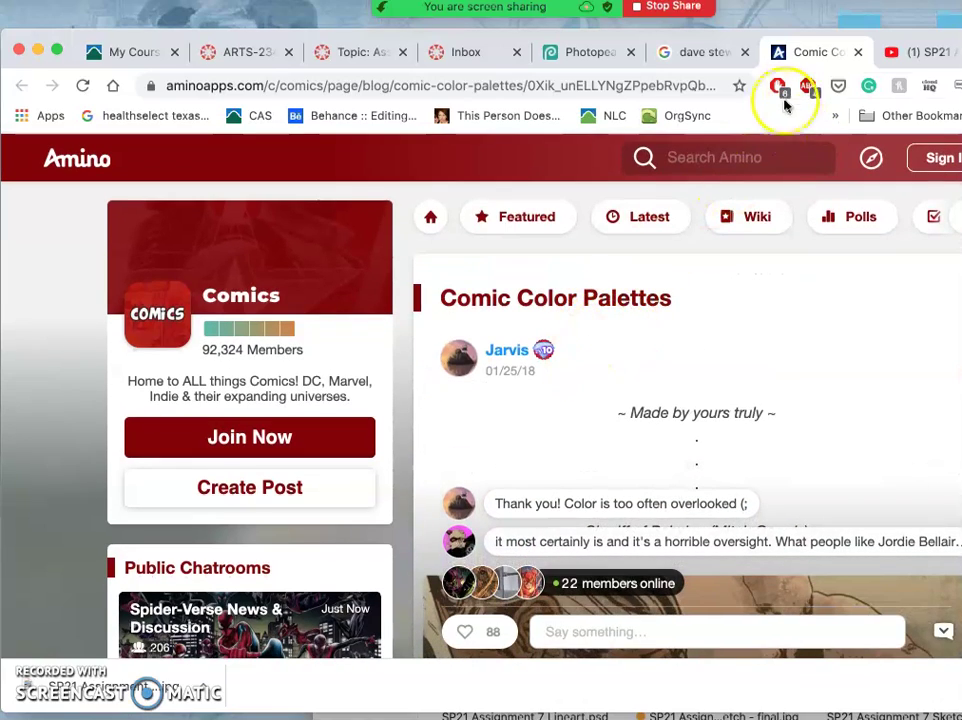
- Return to the Dave Stewart palette image results and scroll through them
{"action": "left_click", "coordinate": [724, 53]}
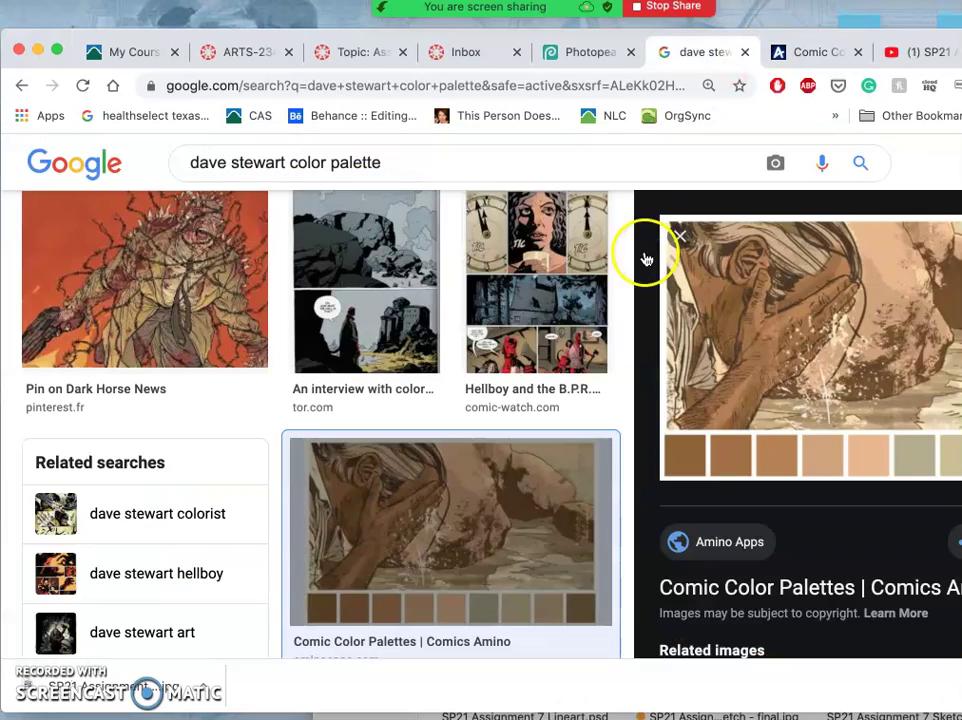
{"action": "scroll", "coordinate": [493, 375], "scroll_direction": "down", "scroll_amount": 10}
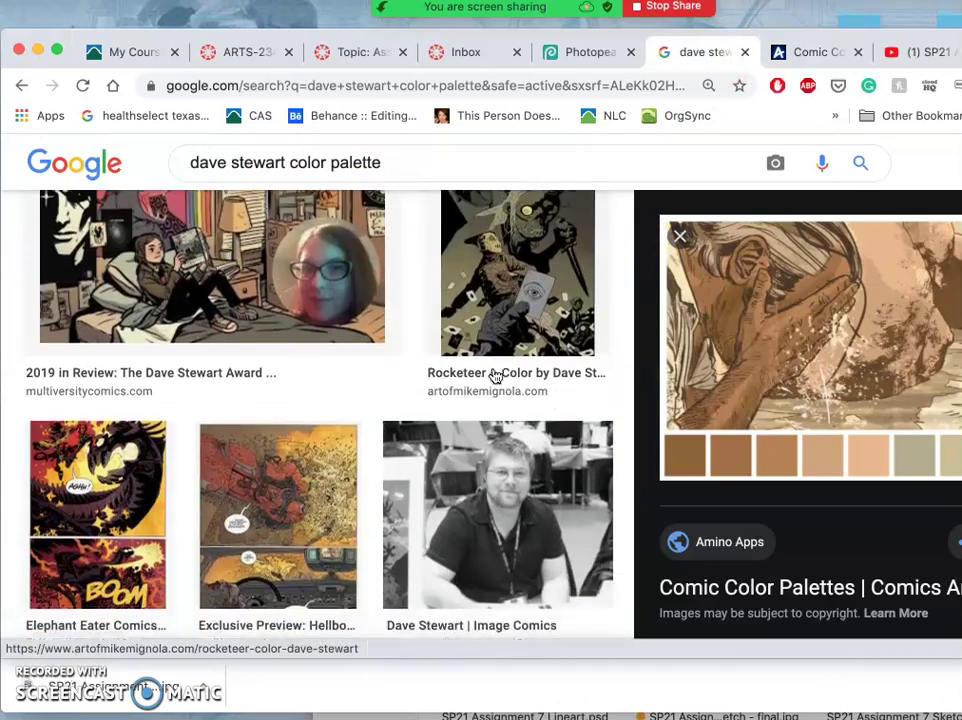
{"action": "scroll", "coordinate": [428, 352], "scroll_direction": "down", "scroll_amount": 8}
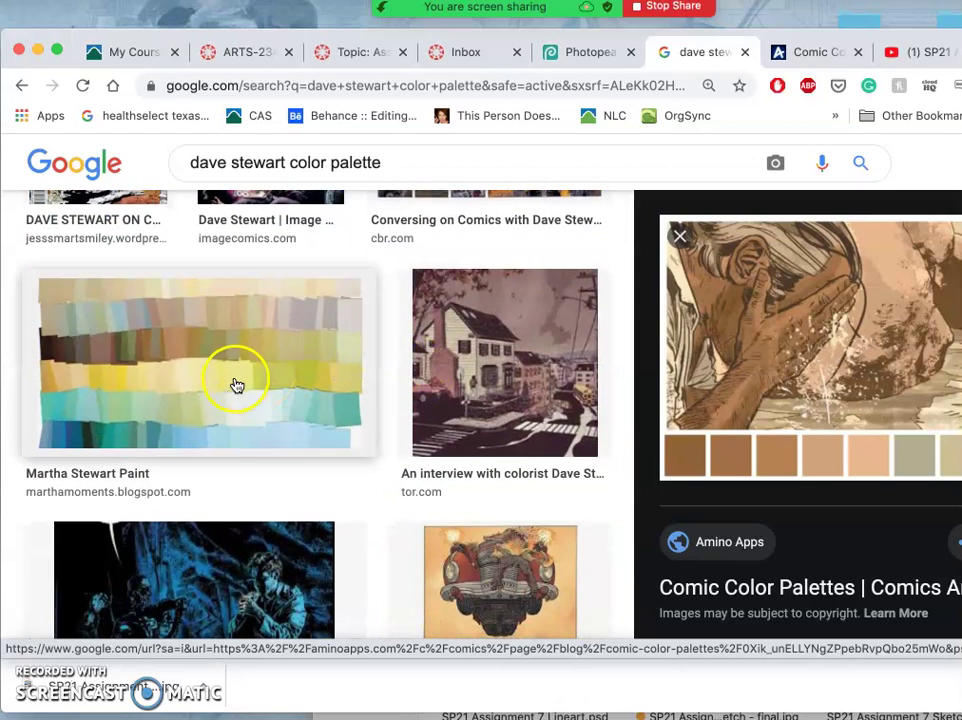
{"action": "scroll", "coordinate": [236, 386], "scroll_direction": "down", "scroll_amount": 3}
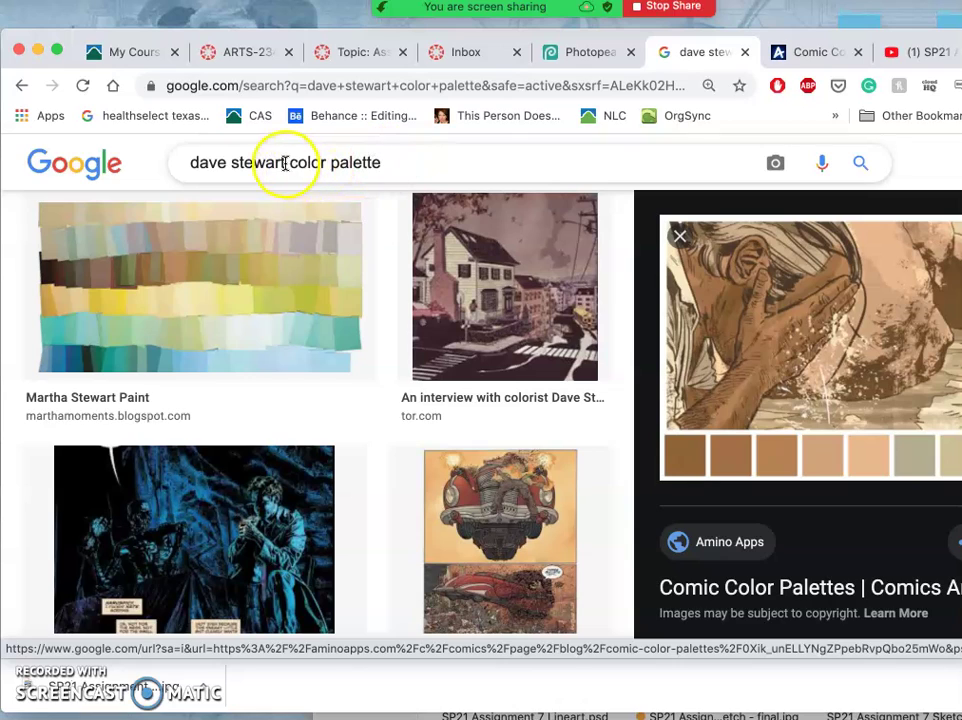
- Search images for 'digital coloring palette' in place of 'dave stewart' and browse the results
{"action": "left_click_drag", "start_coordinate": [284, 163], "coordinate": [166, 168]}
{"action": "type", "text": "di"}
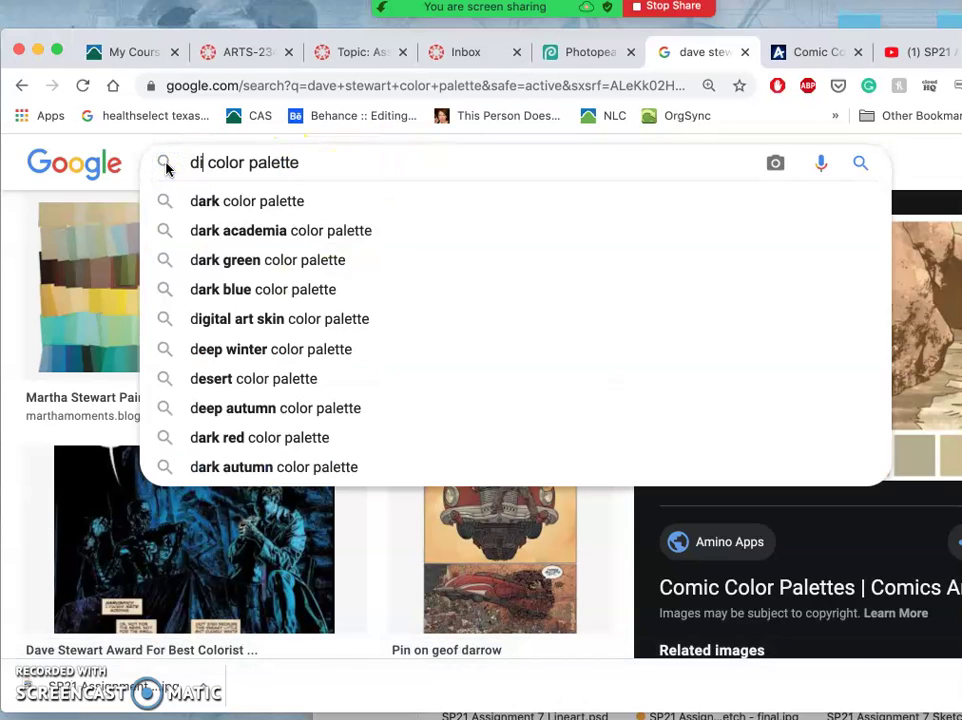
{"action": "type", "text": "gital"}
{"action": "key", "text": "Down"}
{"action": "key", "text": "Return"}
{"action": "scroll", "coordinate": [738, 182], "scroll_direction": "down", "scroll_amount": 1}
{"action": "scroll", "coordinate": [738, 182], "scroll_direction": "down", "scroll_amount": 7}
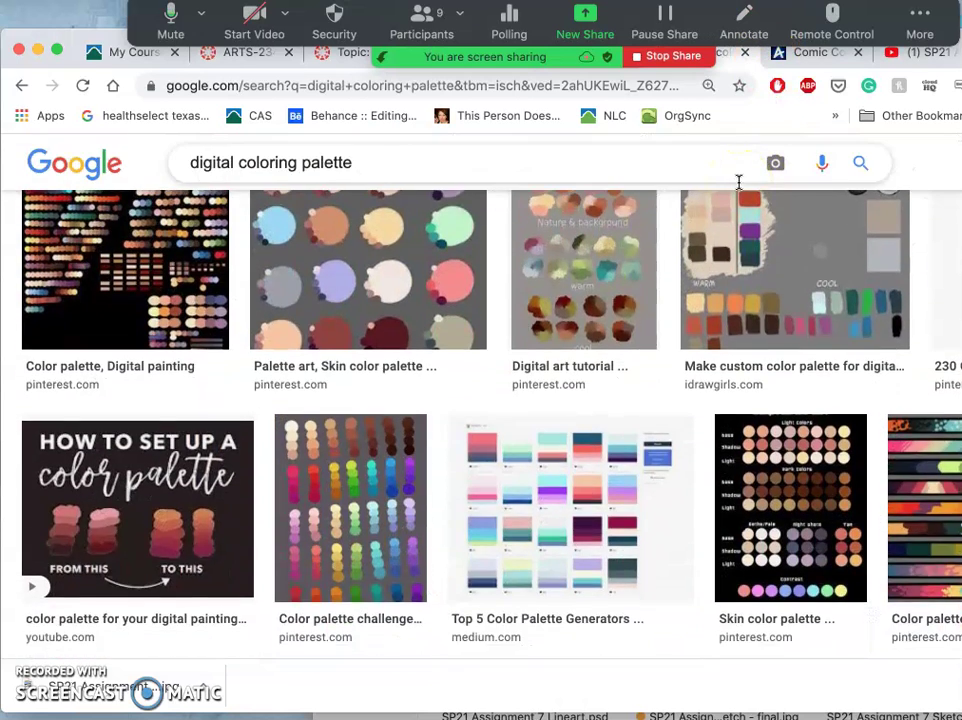
{"action": "scroll", "coordinate": [738, 182], "scroll_direction": "down", "scroll_amount": 6}
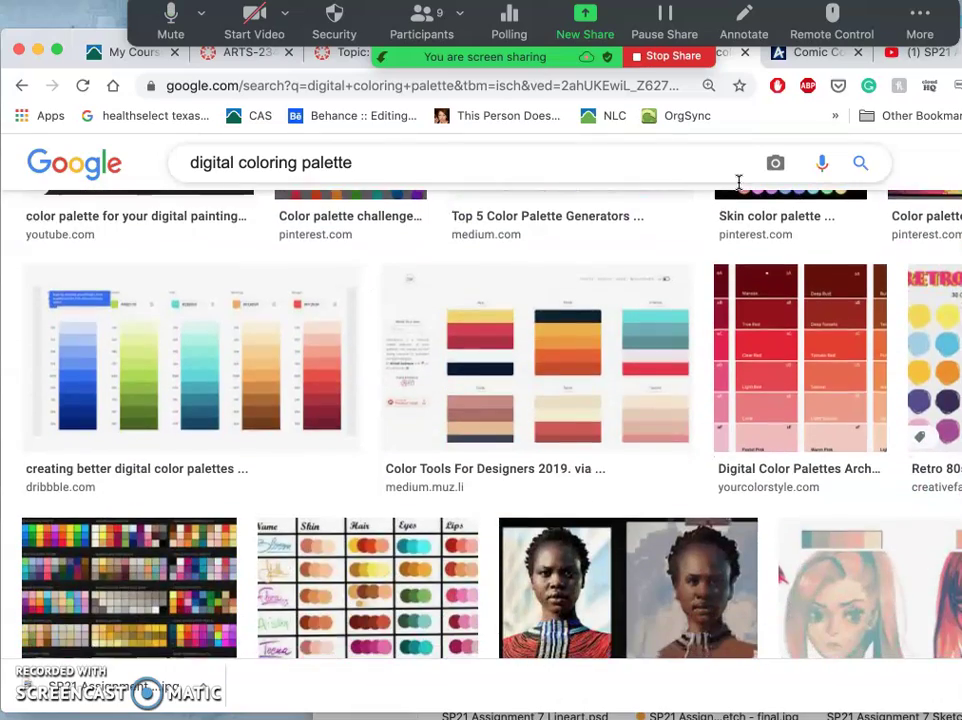
{"action": "scroll", "coordinate": [738, 182], "scroll_direction": "down", "scroll_amount": 1}
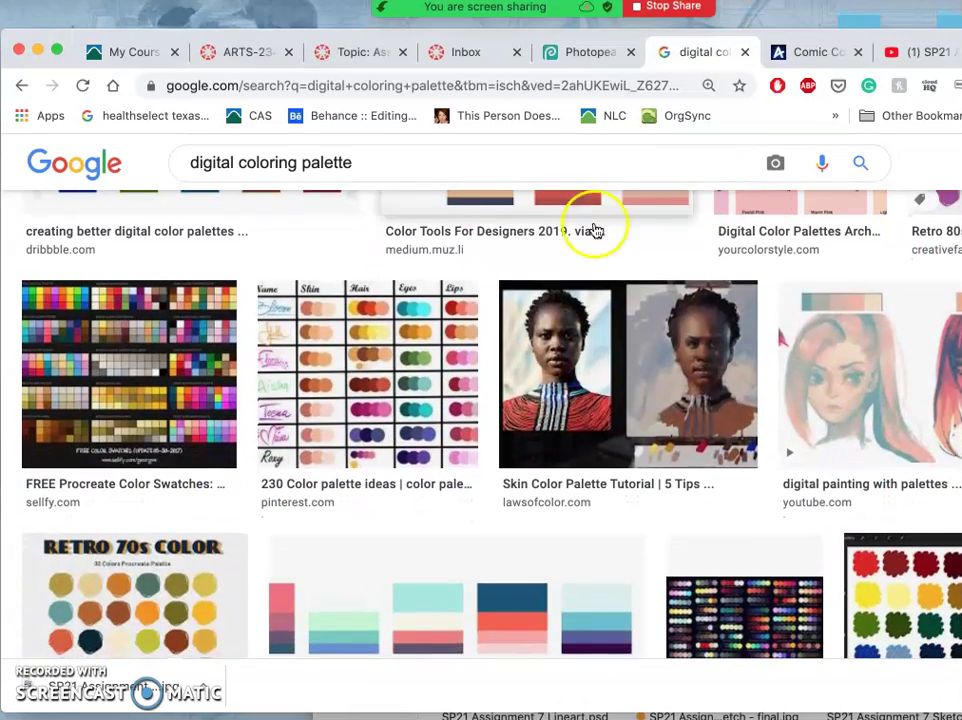
{"action": "scroll", "coordinate": [285, 388], "scroll_direction": "down", "scroll_amount": 2}
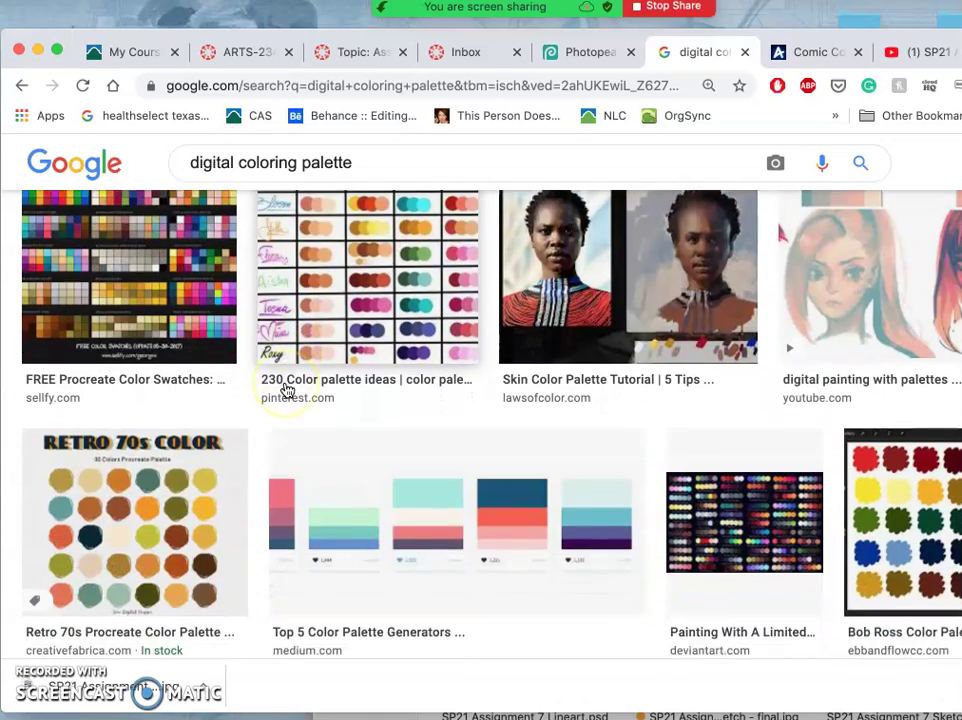
{"action": "scroll", "coordinate": [285, 388], "scroll_direction": "up", "scroll_amount": 3}
- Open the Sellfy free Procreate swatches page, zoom in twice, and screenshot the Polly & Pals and Sterrett palettes
{"action": "left_click", "coordinate": [144, 440]}
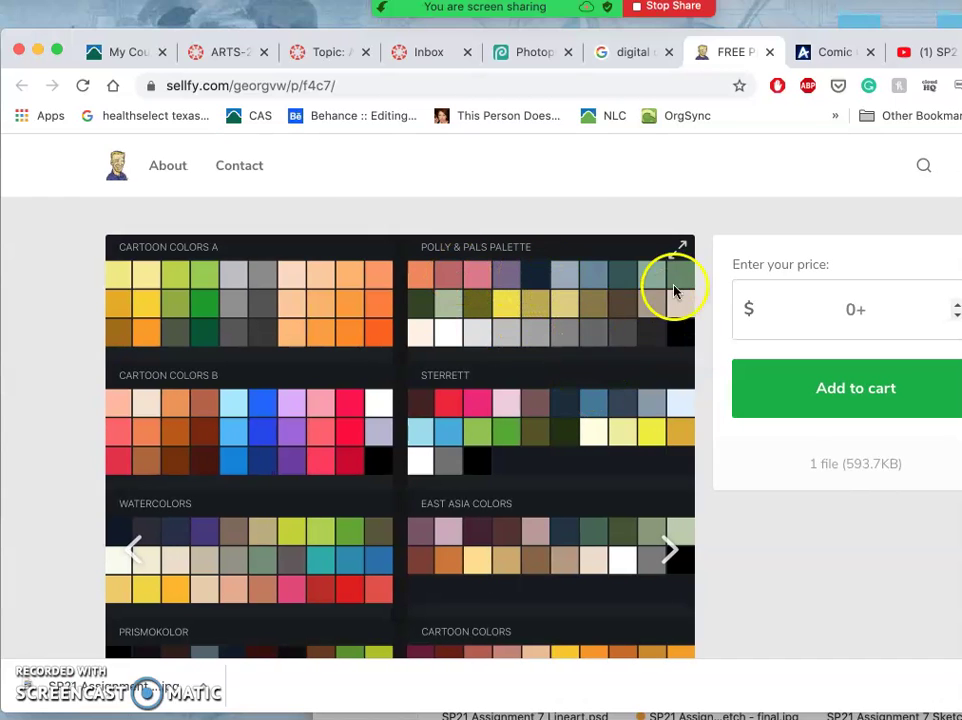
{"action": "key", "text": "super+equal"}
{"action": "key", "text": "super+equal"}
{"action": "key", "text": "super+equal"}
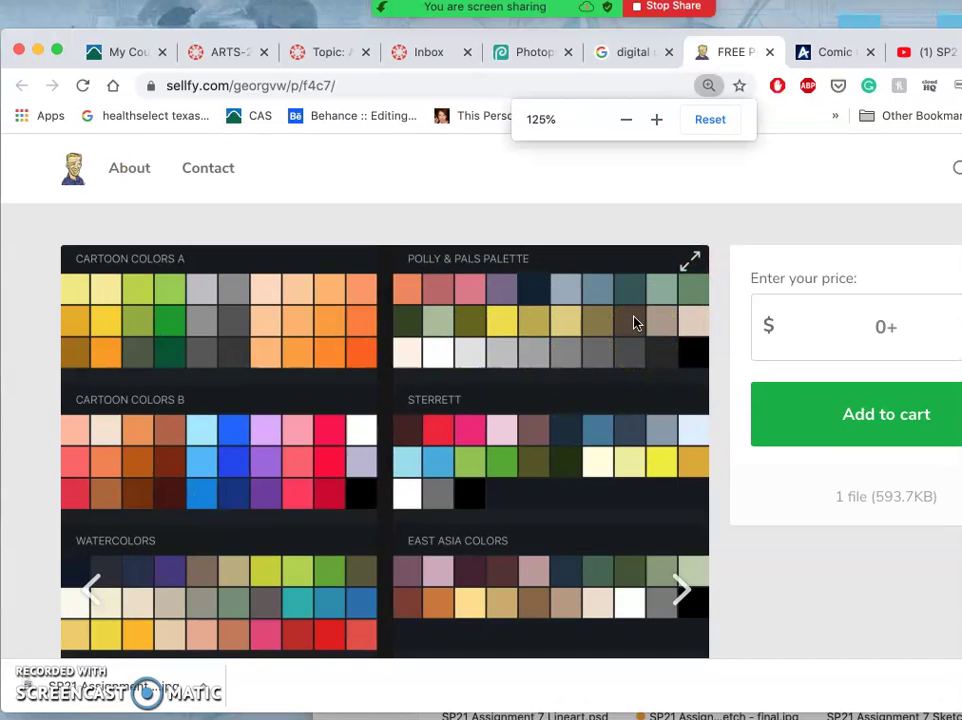
{"action": "key", "text": "super+equal"}
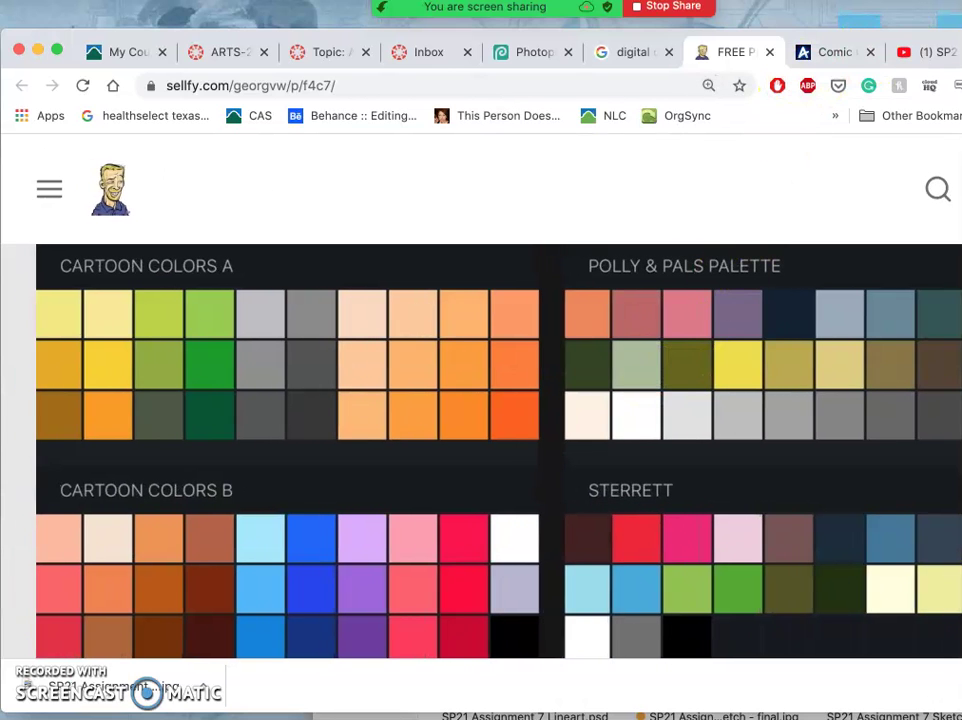
{"action": "left_click_drag", "start_coordinate": [961, 61], "coordinate": [949, 61]}
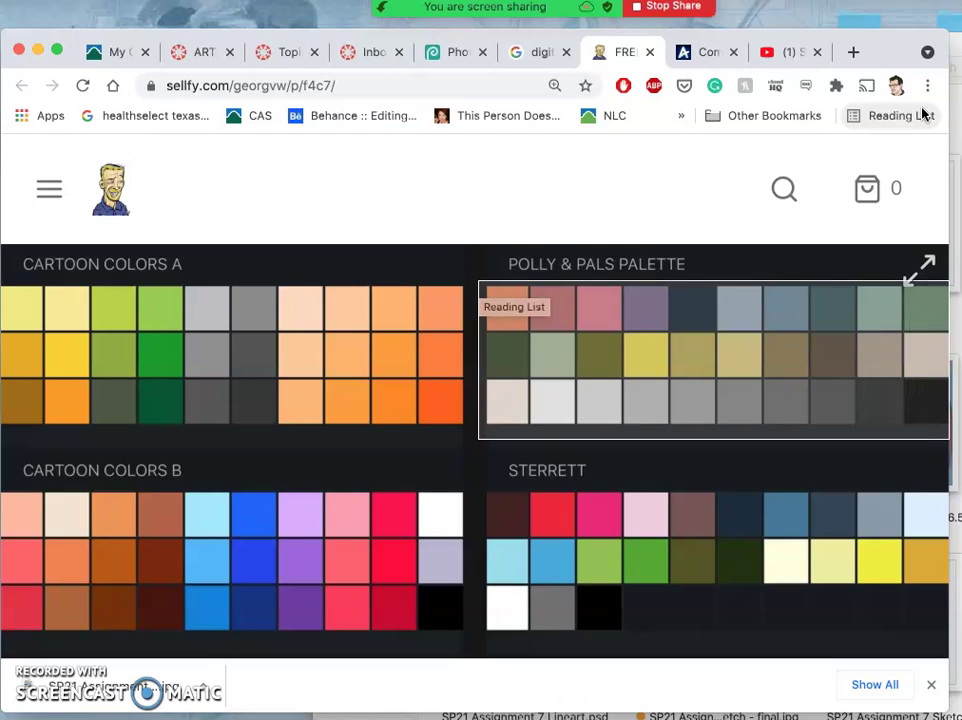
{"action": "left_click_drag", "start_coordinate": [950, 444], "coordinate": [945, 636]}
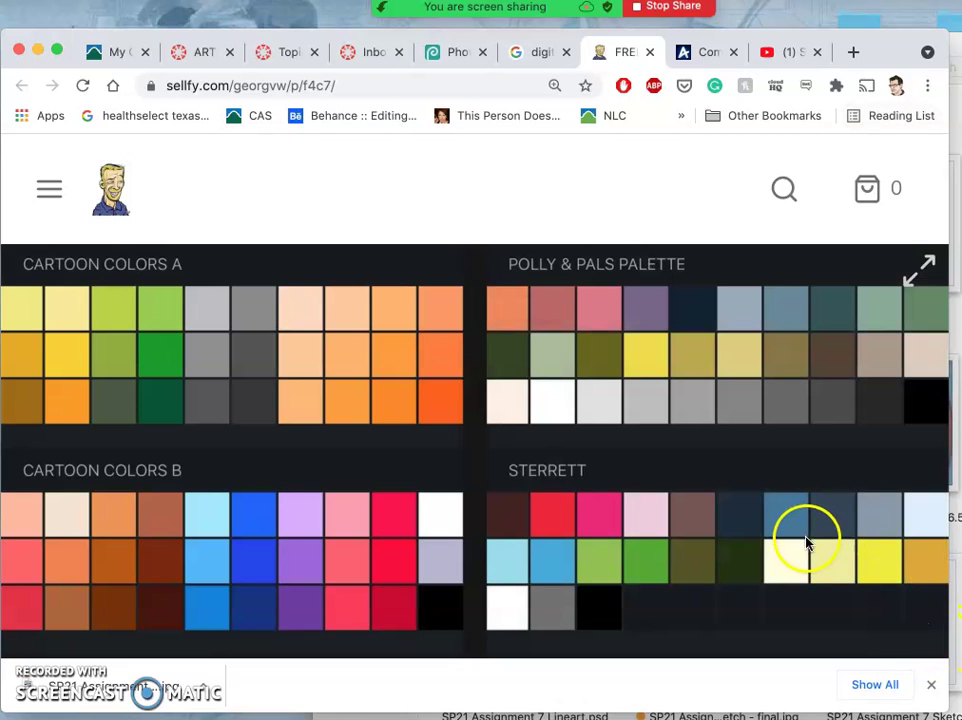
- Move the palette screenshot from the desktop into the Assignment #7 folder
{"action": "key", "text": "super+Tab"}
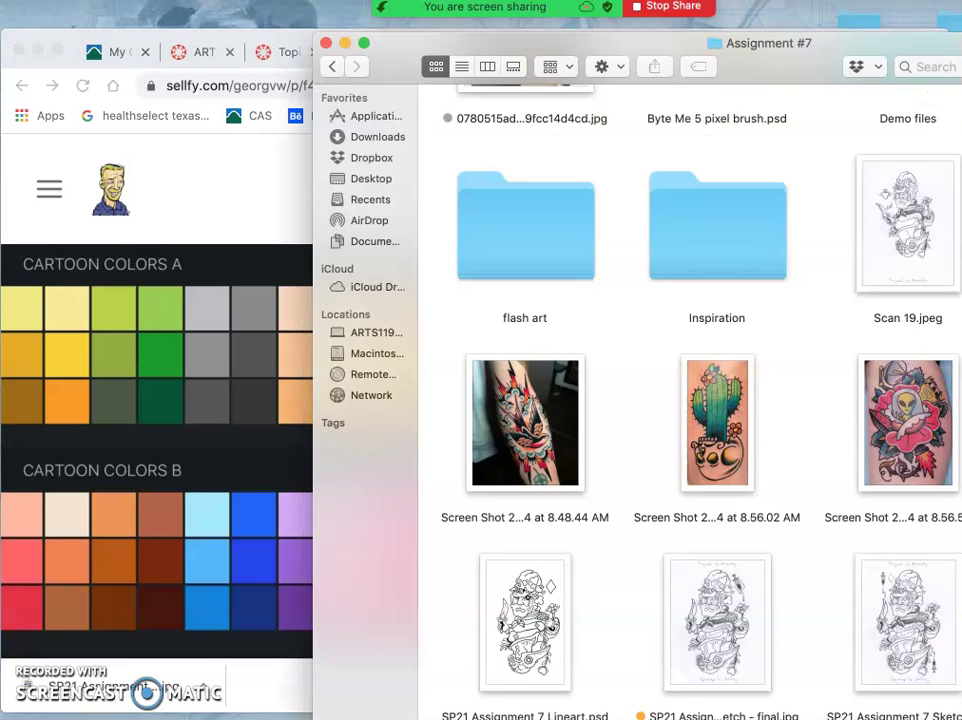
{"action": "key", "text": "F11"}
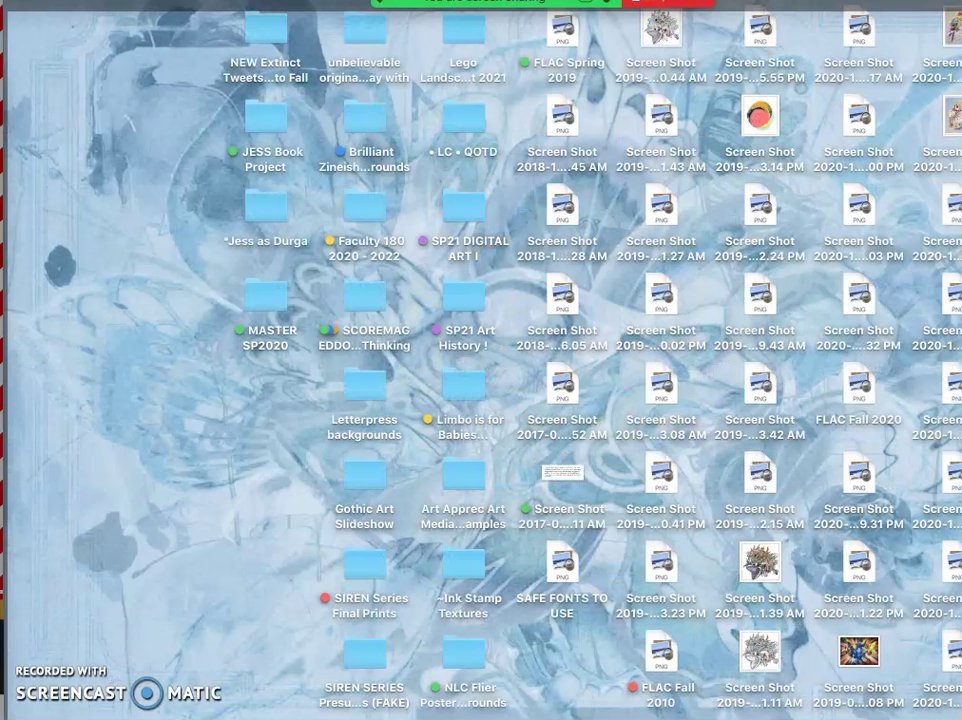
{"action": "left_click_drag", "start_coordinate": [950, 380], "coordinate": [787, 343]}
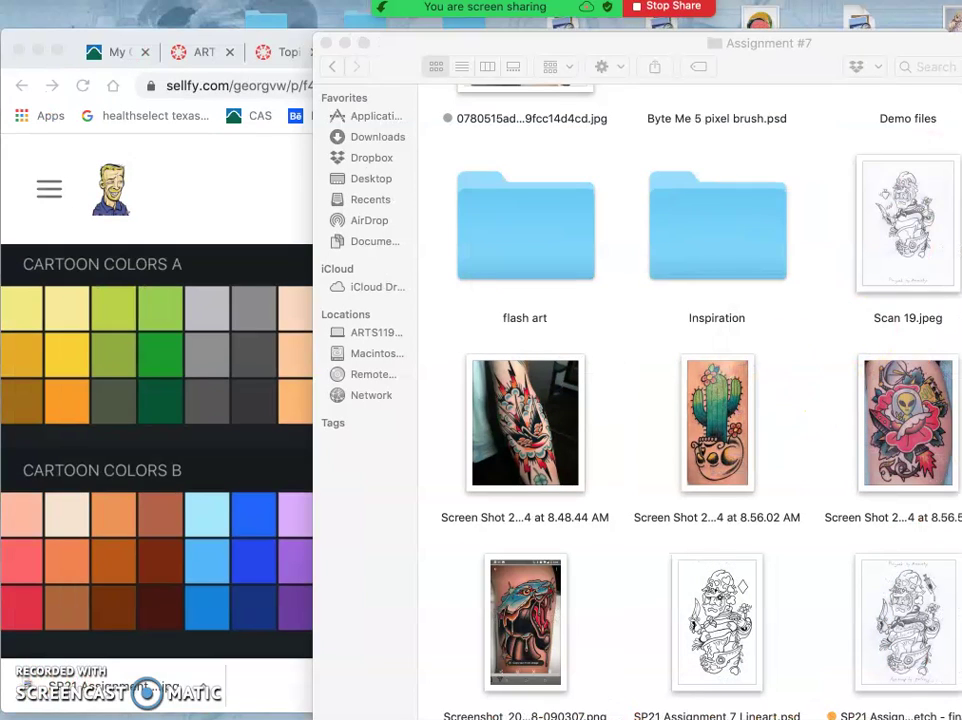
{"action": "left_click_drag", "start_coordinate": [955, 45], "coordinate": [752, 60]}
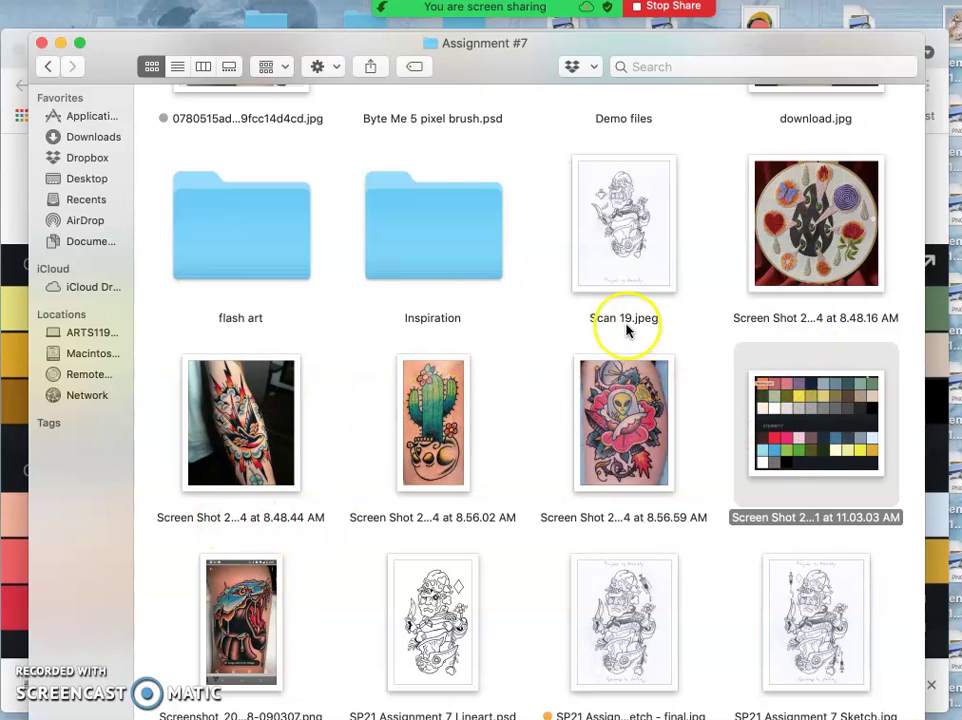
{"action": "scroll", "coordinate": [627, 330], "scroll_direction": "up", "scroll_amount": 3}
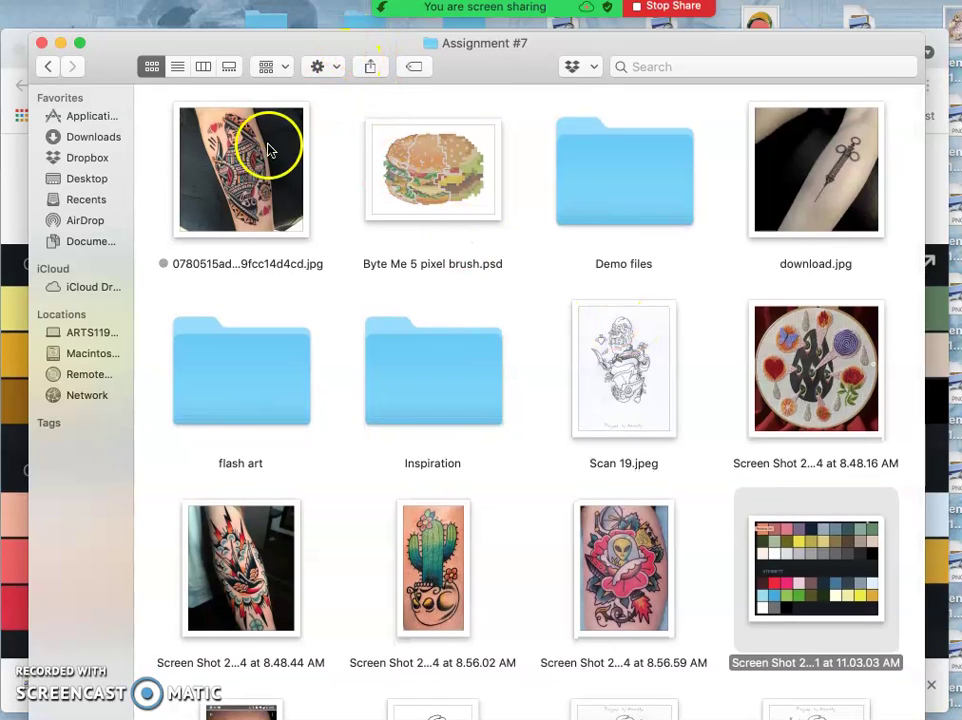
{"action": "left_click", "coordinate": [265, 158]}
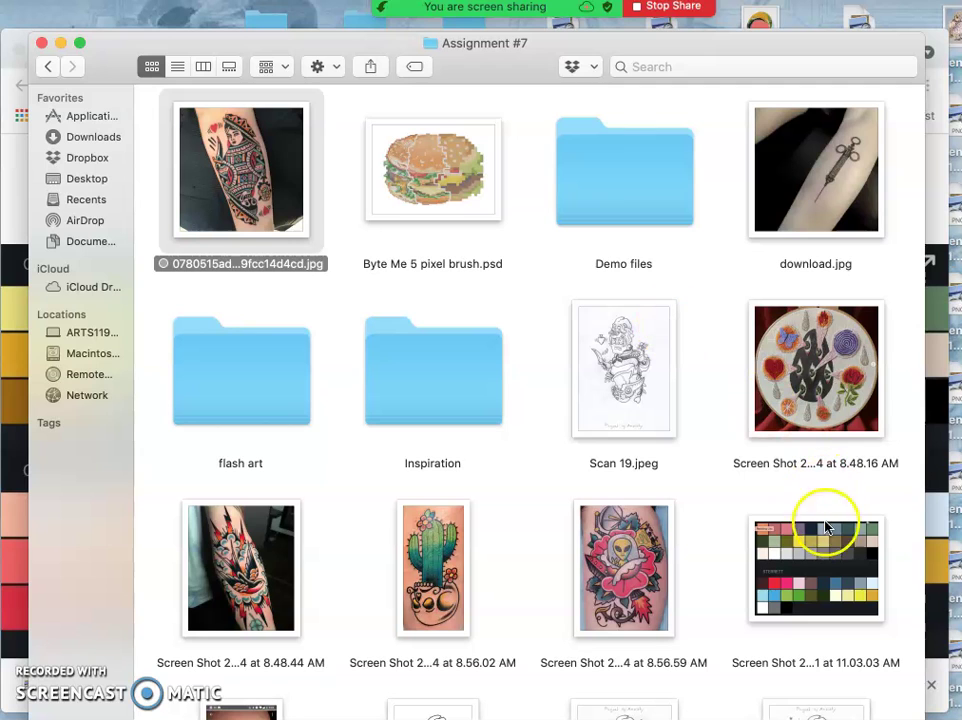
{"action": "left_click", "coordinate": [822, 563]}
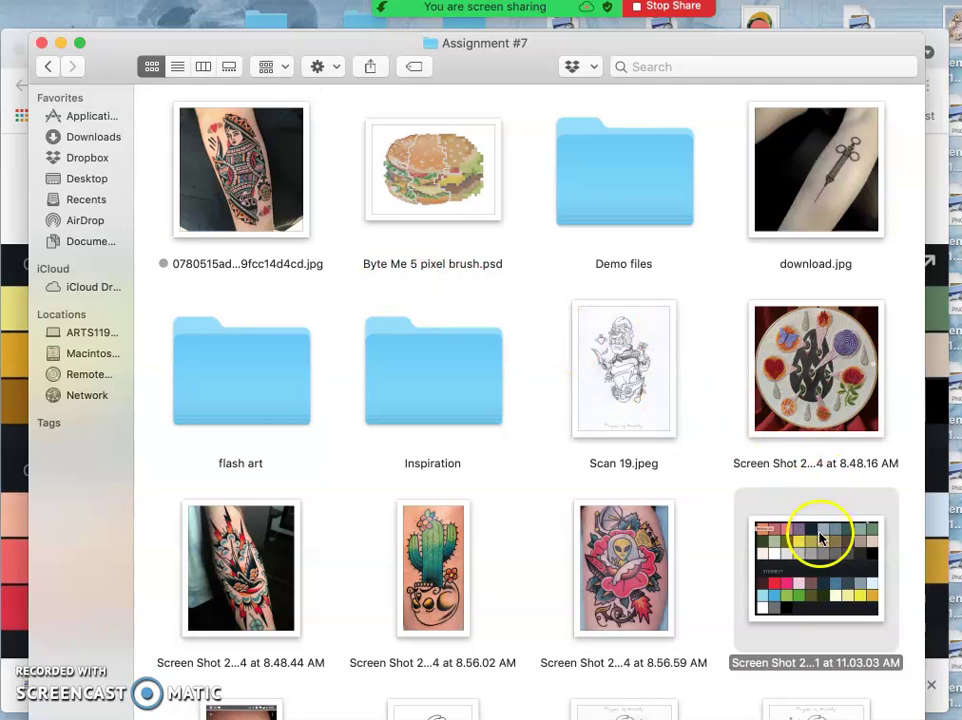
- Bring the browser back in front on the Photopea tab
{"action": "left_click_drag", "start_coordinate": [530, 64], "coordinate": [727, 60]}
{"action": "left_click", "coordinate": [70, 45]}
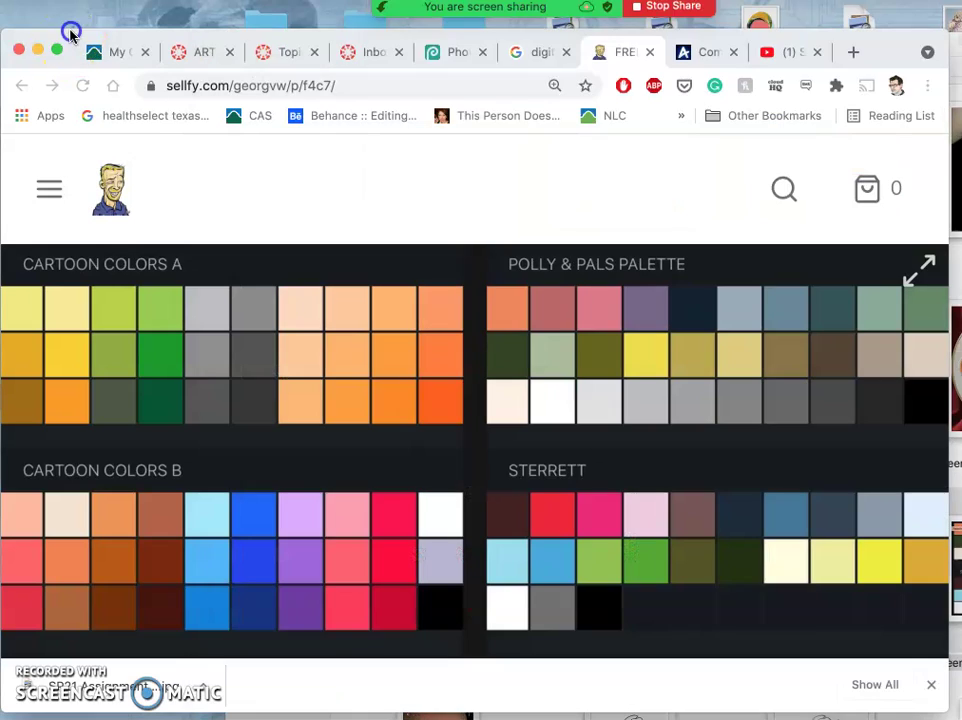
{"action": "left_click", "coordinate": [457, 50]}
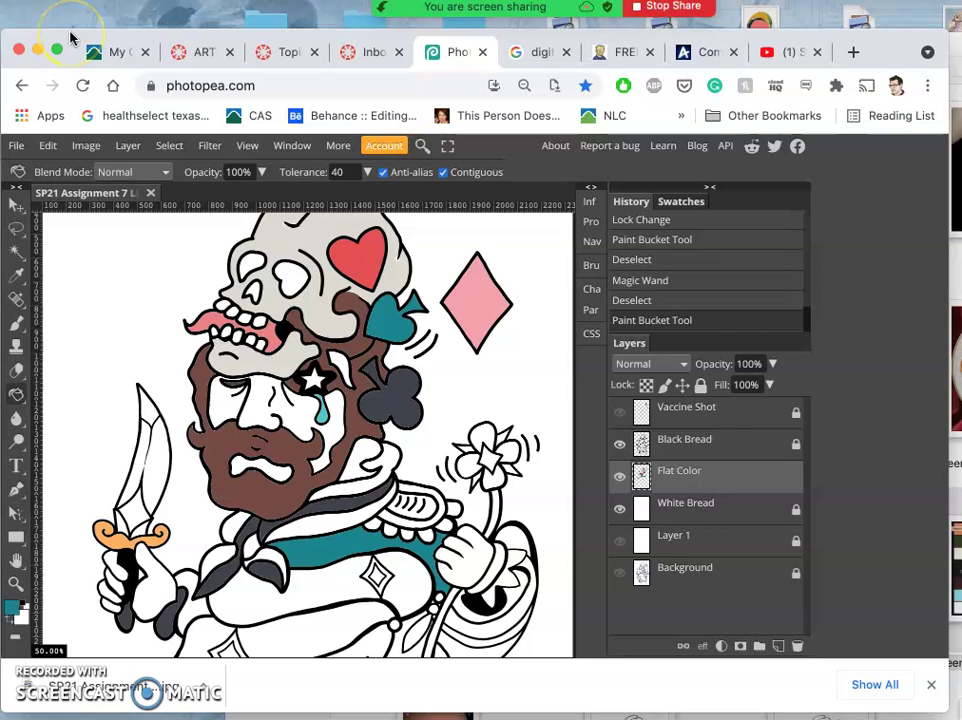
- Open the tattoo reference jpg and the palette screenshot from Assignment #7 in Photopea
{"action": "left_click", "coordinate": [19, 146]}
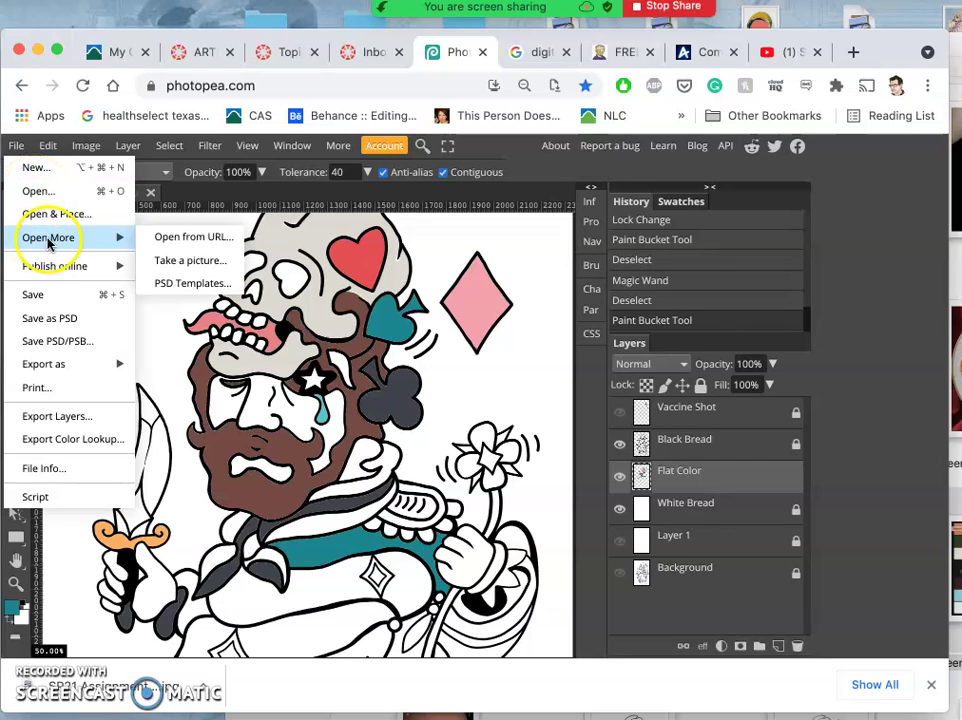
{"action": "left_click", "coordinate": [41, 190]}
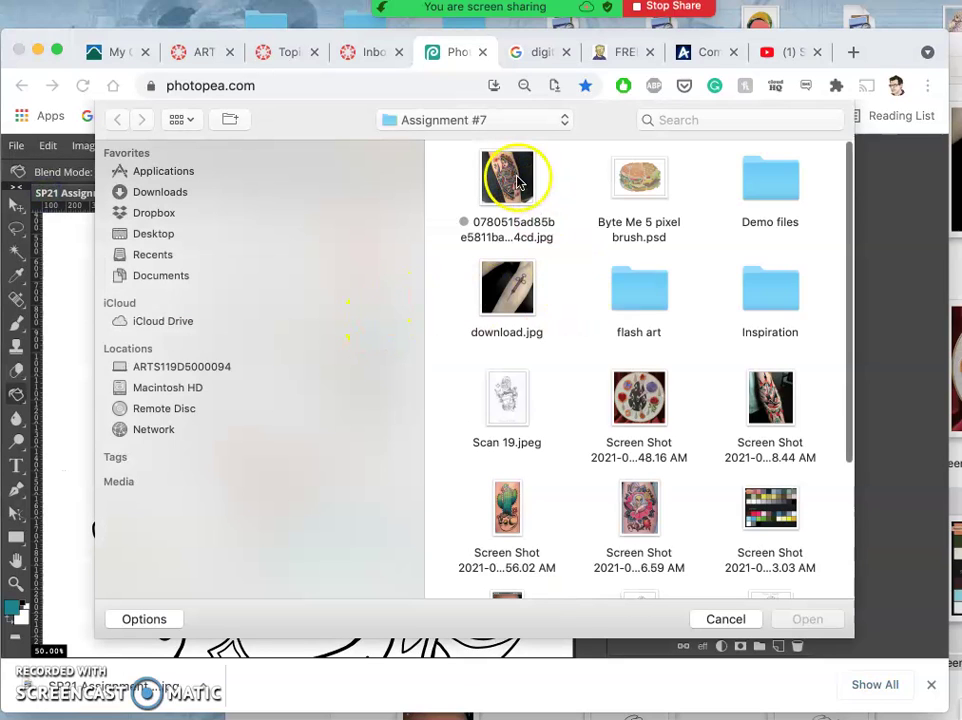
{"action": "left_click", "coordinate": [515, 175]}
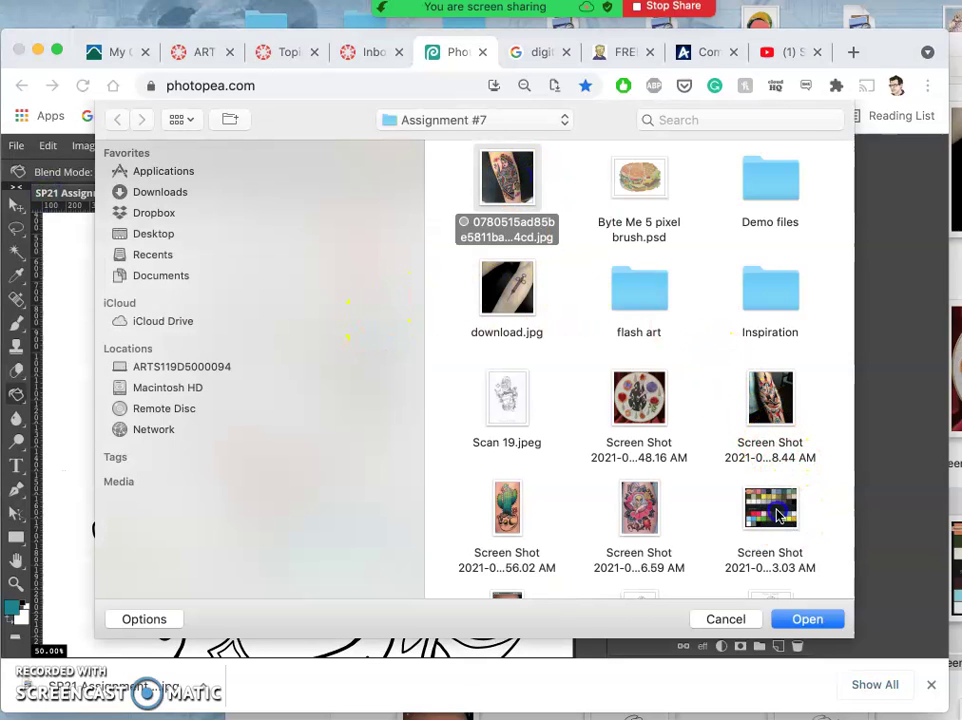
{"action": "left_click", "coordinate": [795, 555]}
{"action": "left_click", "coordinate": [808, 620]}
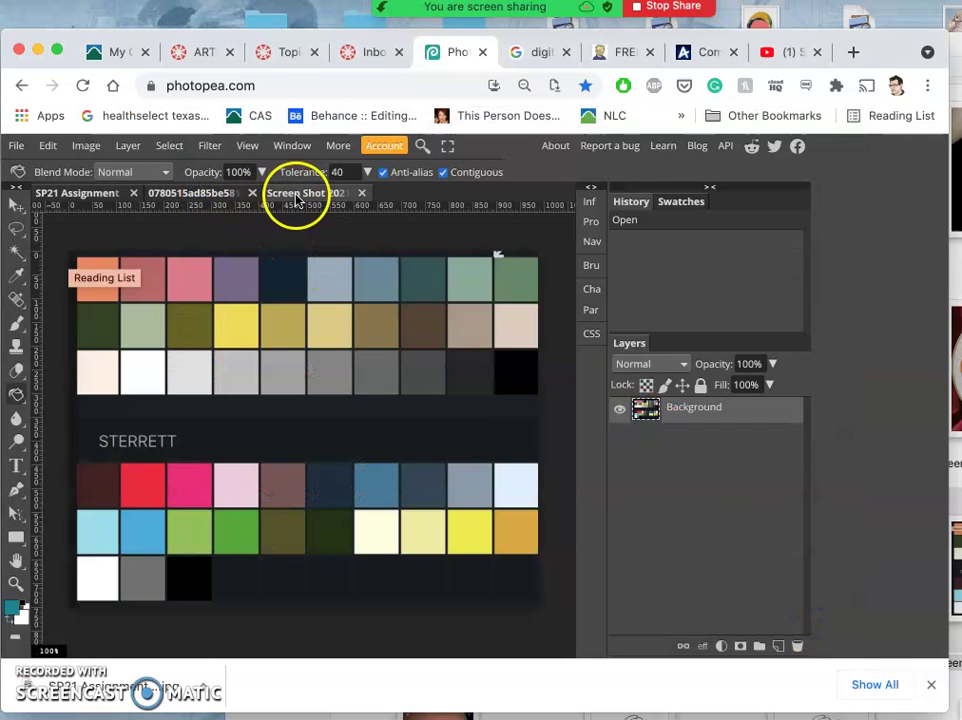
- Move the palette document tab before the tattoo document and view the palette screenshot
{"action": "left_click_drag", "start_coordinate": [292, 196], "coordinate": [197, 196]}
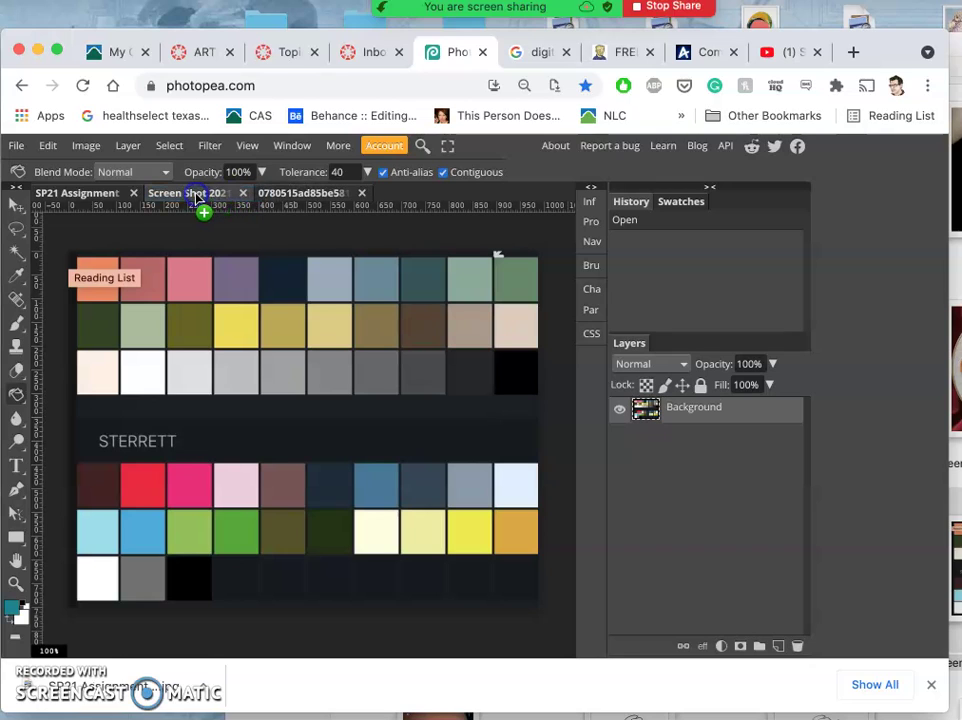
{"action": "left_click", "coordinate": [103, 193]}
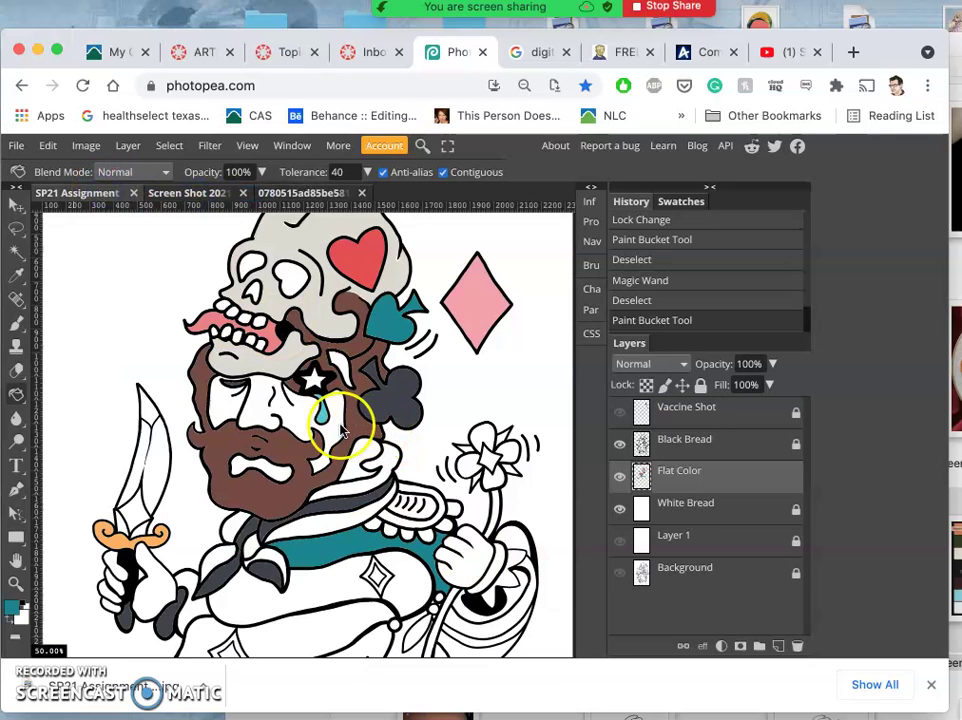
{"action": "left_click", "coordinate": [190, 193]}
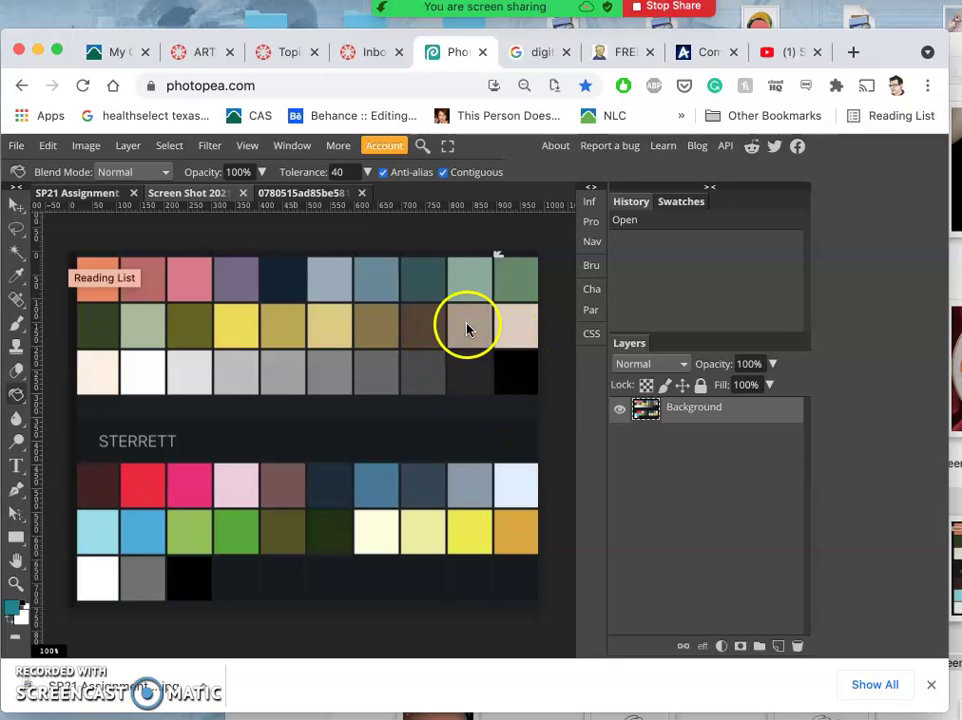
- On the SP21 Assignment illustration, give the Black Bread layer a Gray colour tag
{"action": "left_click", "coordinate": [17, 272]}
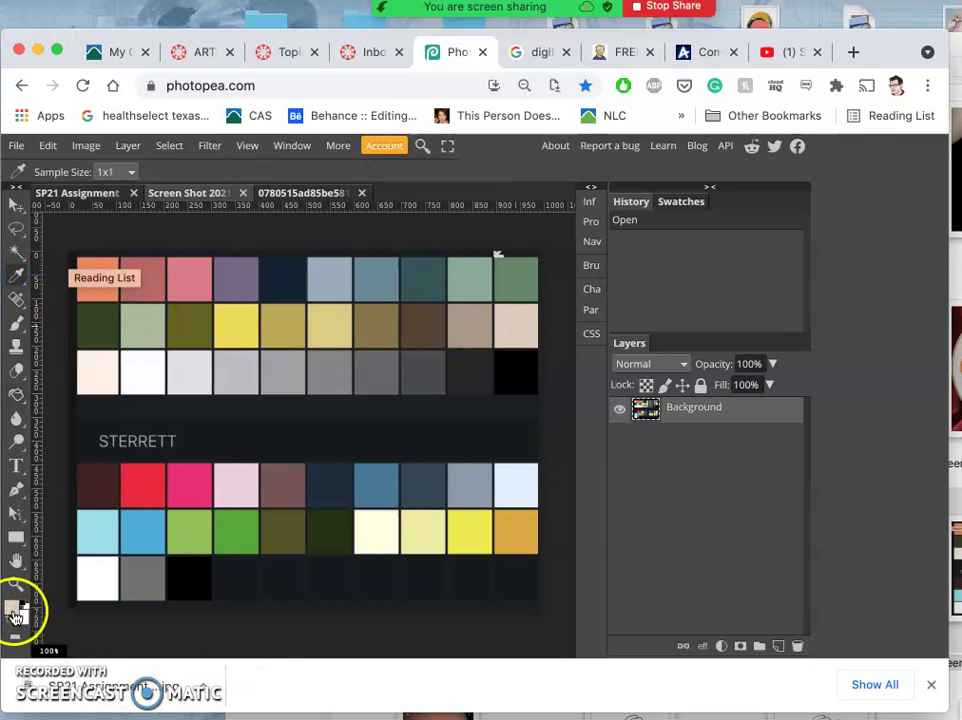
{"action": "left_click", "coordinate": [90, 193]}
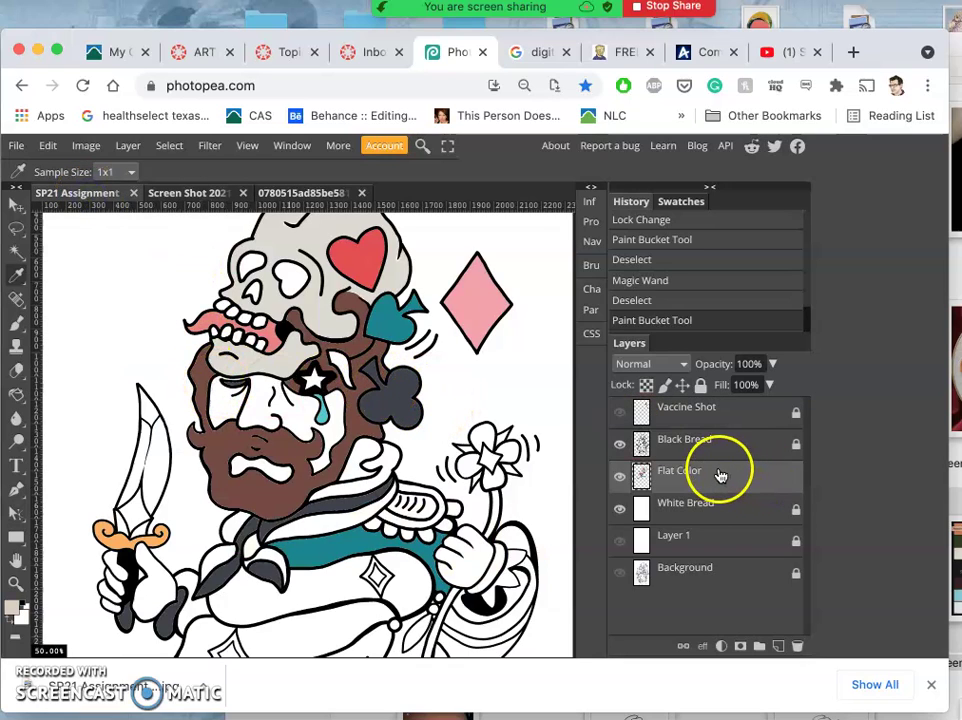
{"action": "left_click", "coordinate": [700, 445]}
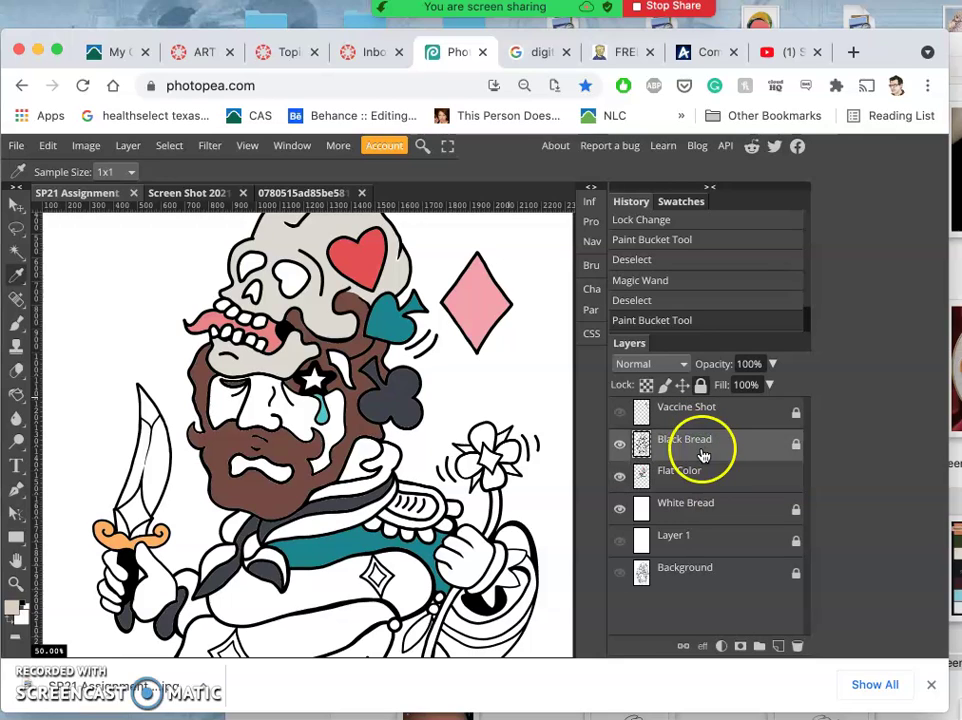
{"action": "right_click", "coordinate": [629, 443]}
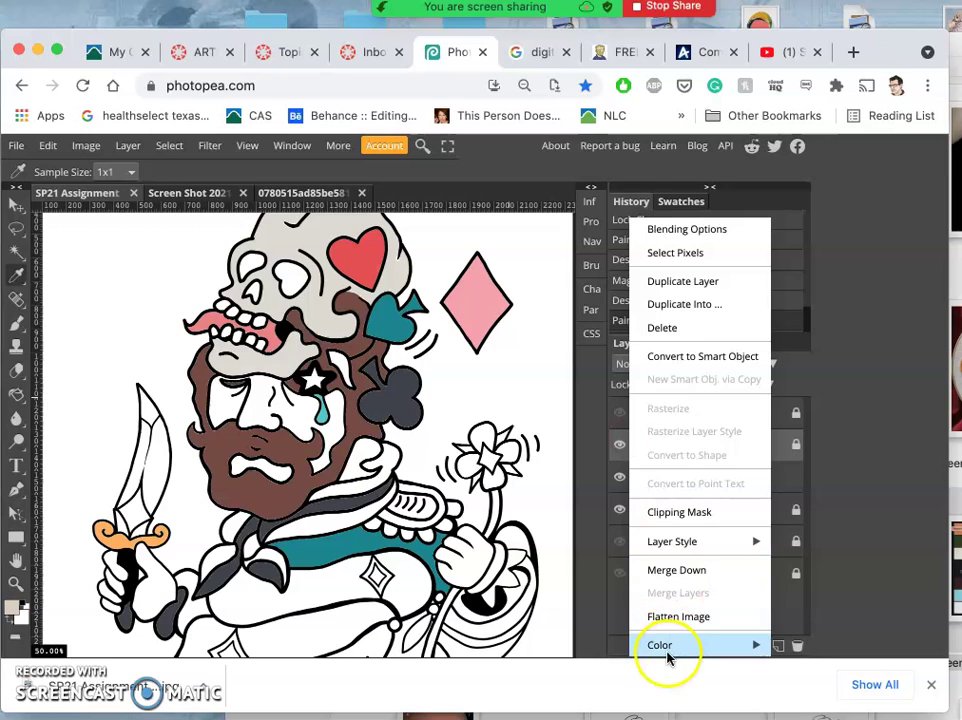
{"action": "mouse_move", "coordinate": [670, 648]}
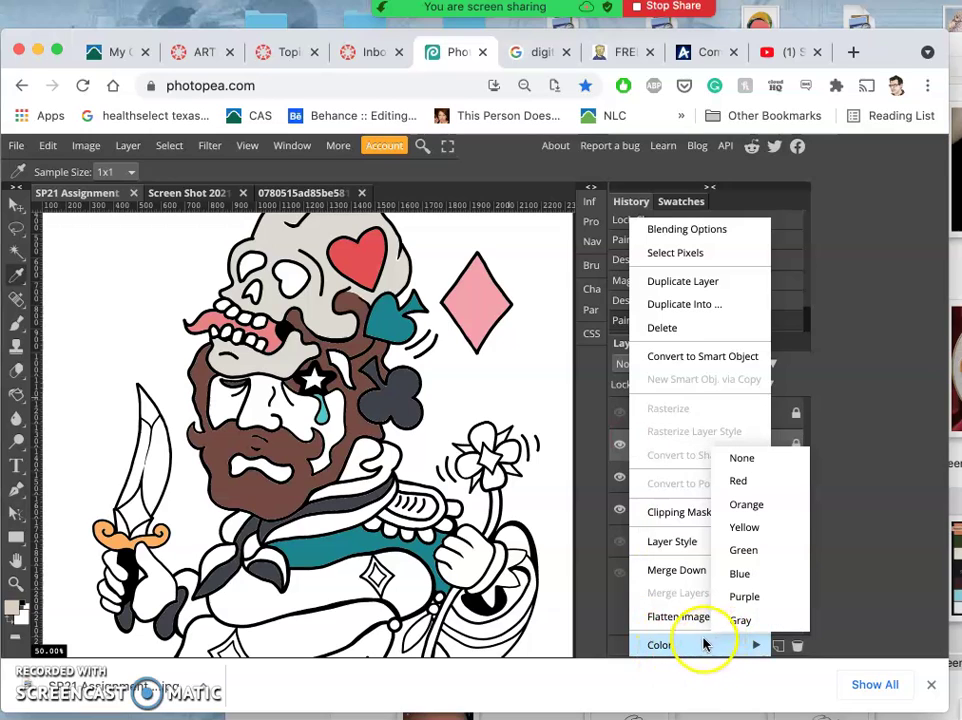
{"action": "left_click", "coordinate": [740, 620]}
{"action": "left_click_drag", "start_coordinate": [642, 512], "coordinate": [694, 488]}
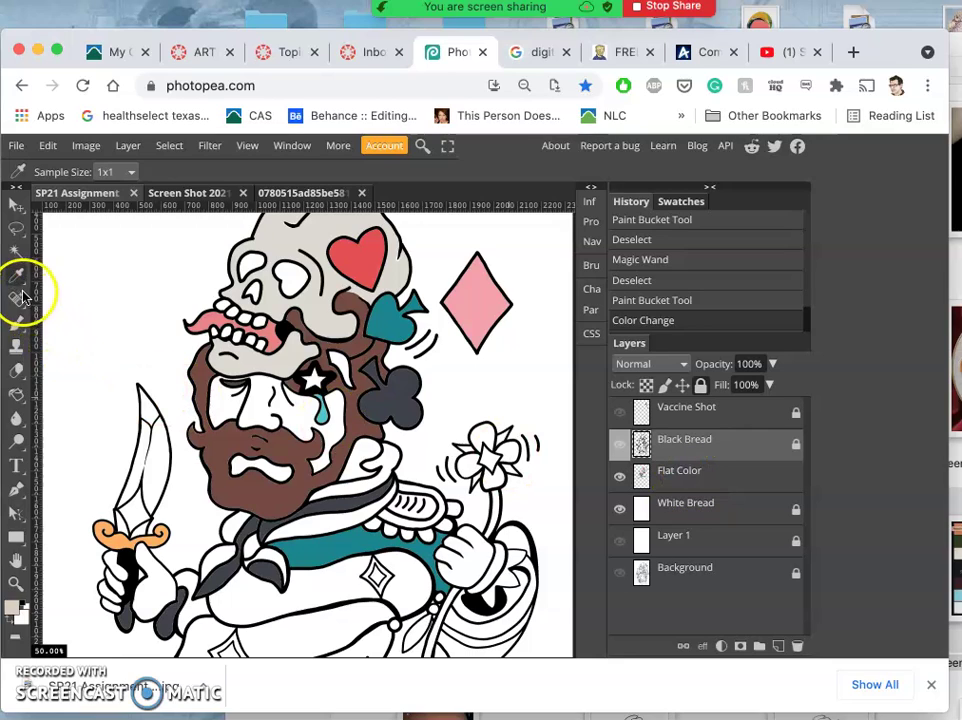
- Magic Wand select the face, mouth and knife hand regions of the Black Bread line art
{"action": "left_click", "coordinate": [15, 256]}
{"action": "left_click", "coordinate": [300, 416]}
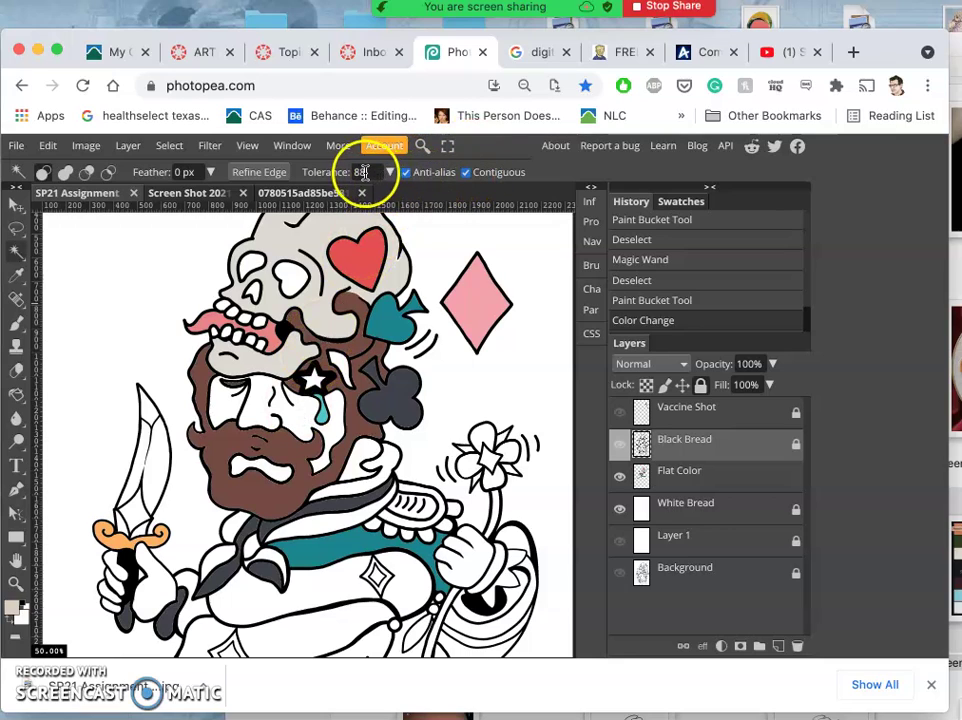
{"action": "left_click", "coordinate": [298, 422]}
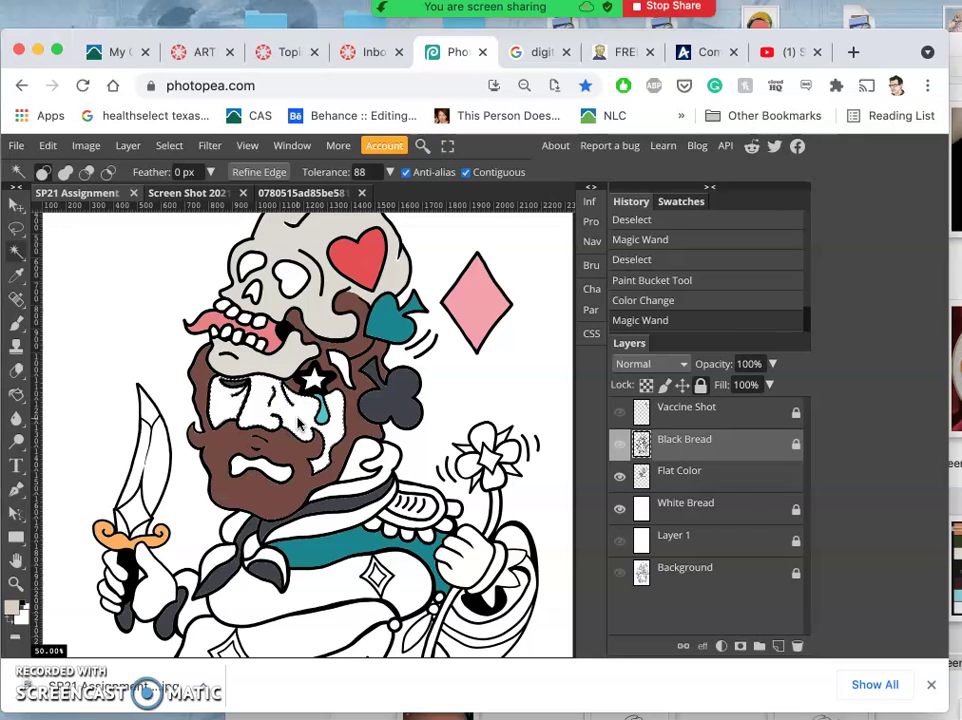
{"action": "left_click", "coordinate": [272, 470], "text": "shift"}
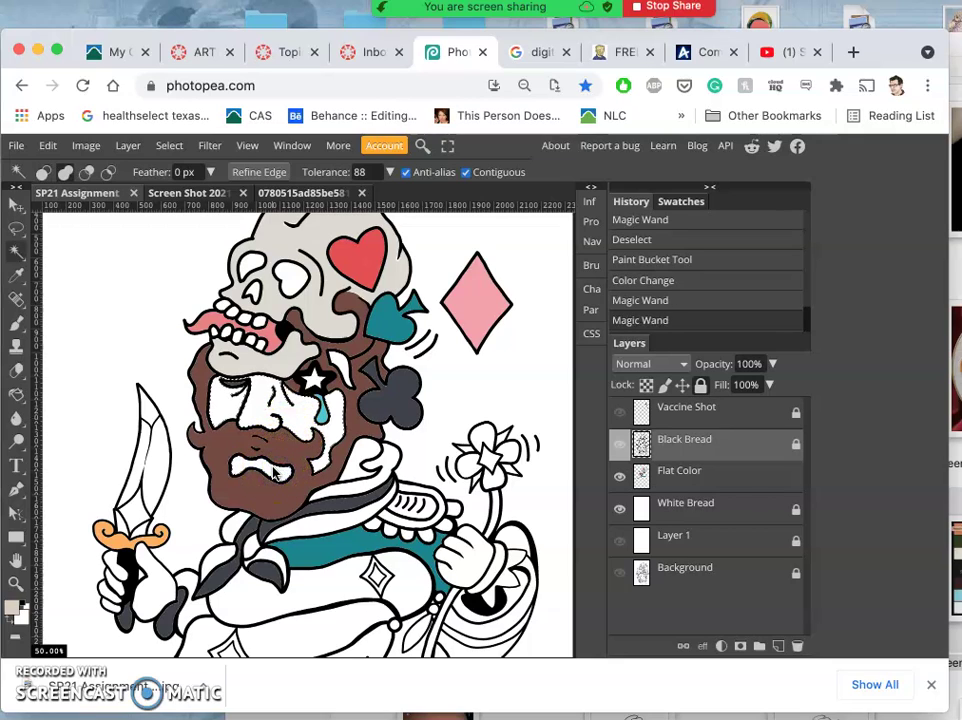
{"action": "left_click", "coordinate": [278, 464], "text": "shift"}
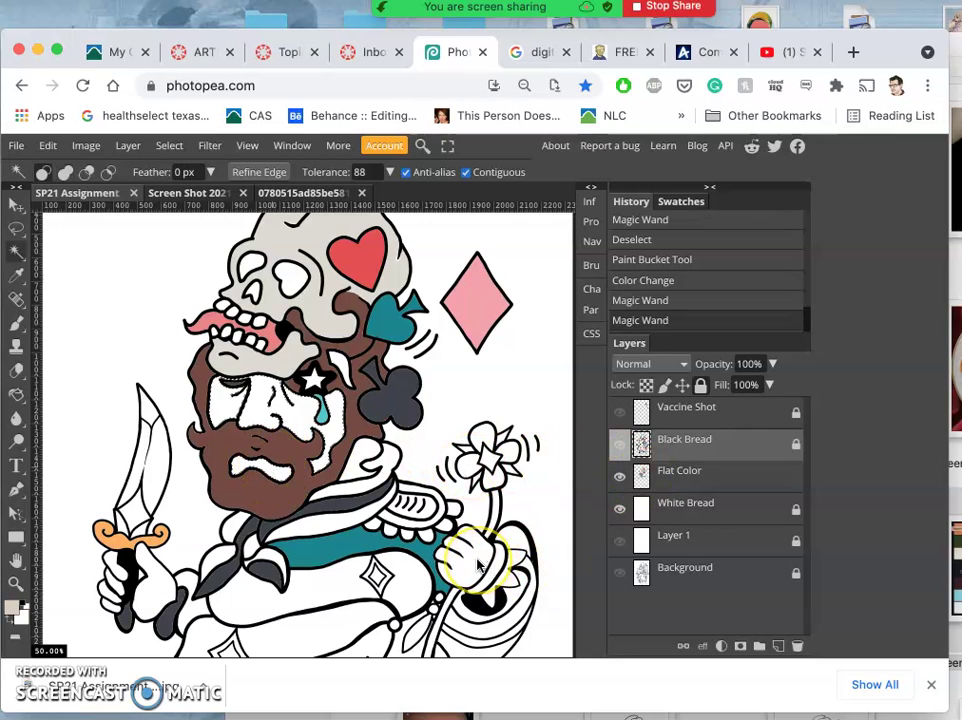
{"action": "key", "text": "shift"}
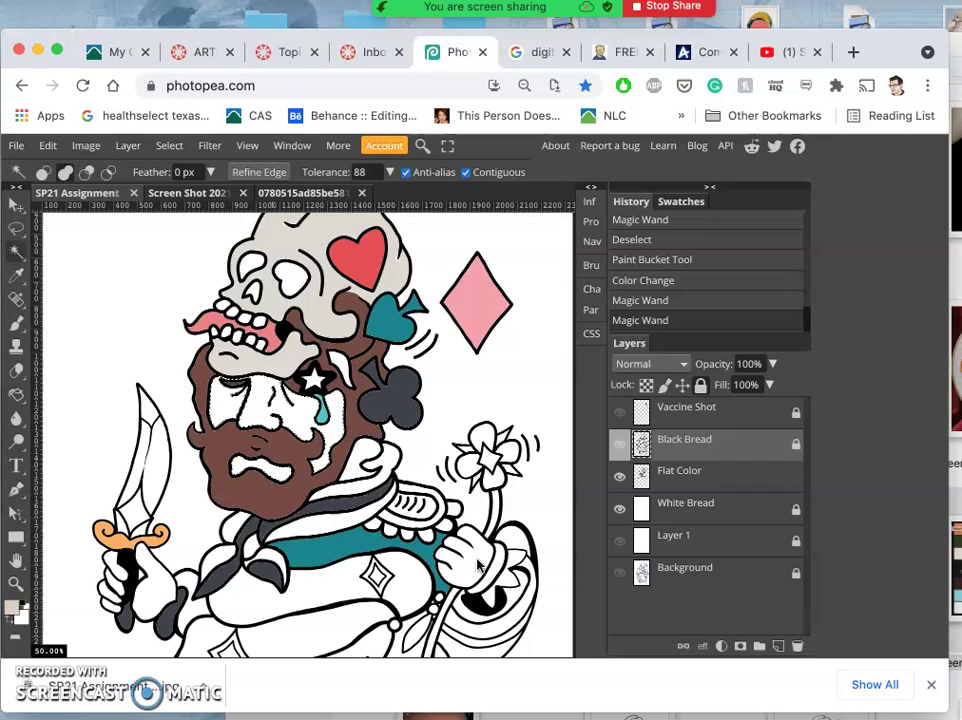
{"action": "left_click", "coordinate": [165, 592], "text": "shift"}
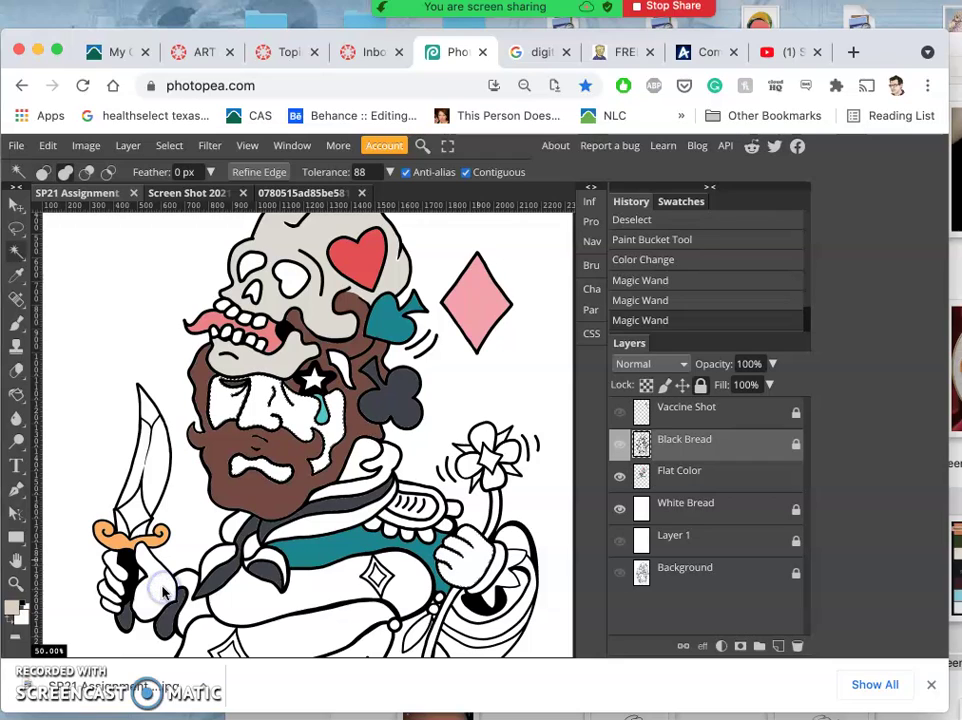
{"action": "left_click", "coordinate": [125, 580], "text": "shift"}
{"action": "left_click", "coordinate": [118, 588], "text": "shift"}
{"action": "left_click", "coordinate": [112, 597], "text": "shift"}
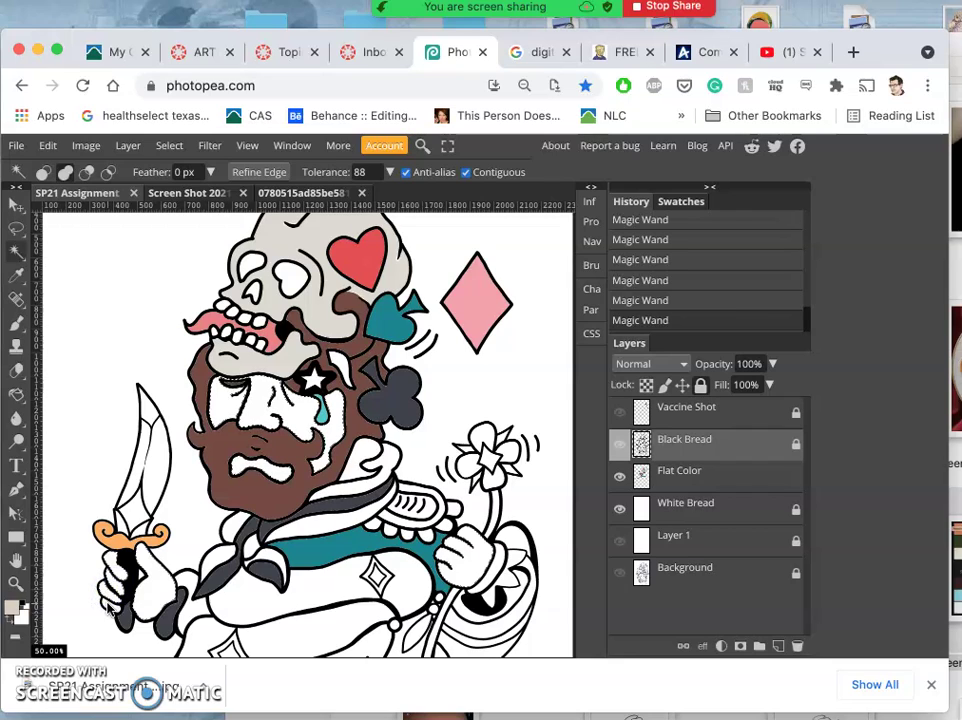
{"action": "left_click", "coordinate": [131, 572], "text": "shift"}
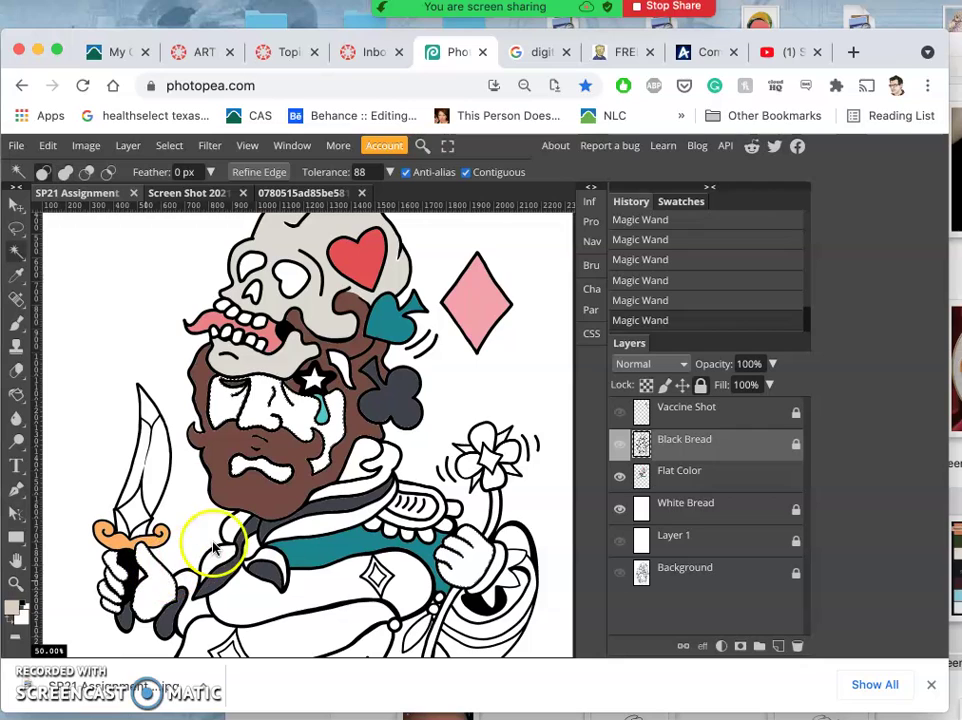
- With line art hidden, bucket-fill the selected face and hands beige on the Flat Color layer, then deselect
{"action": "left_click", "coordinate": [709, 476]}
{"action": "left_click", "coordinate": [619, 443]}
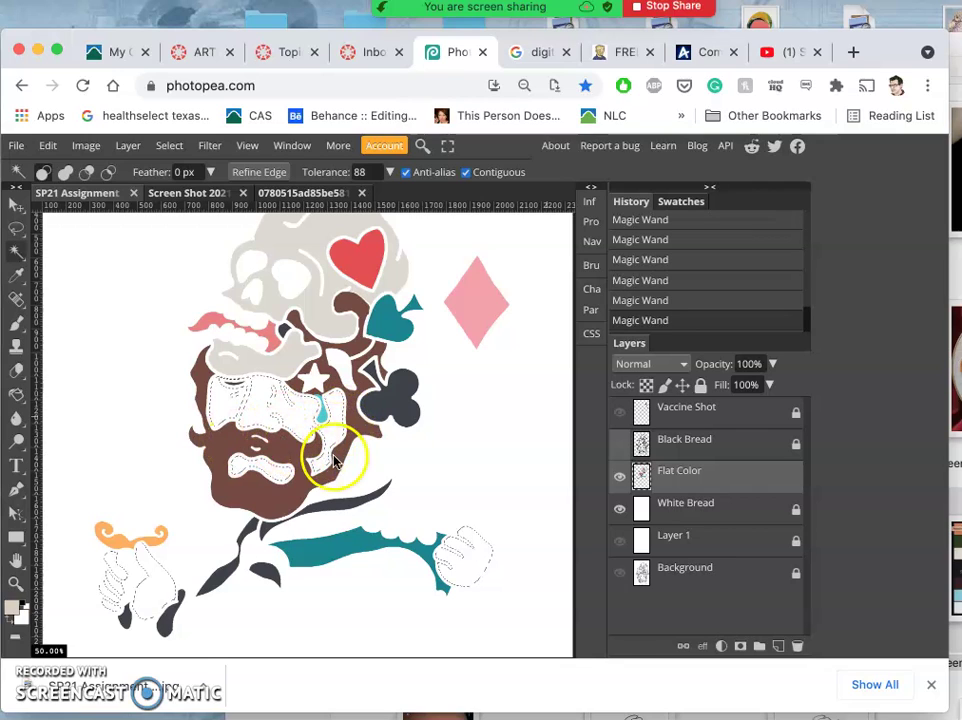
{"action": "left_click", "coordinate": [16, 395]}
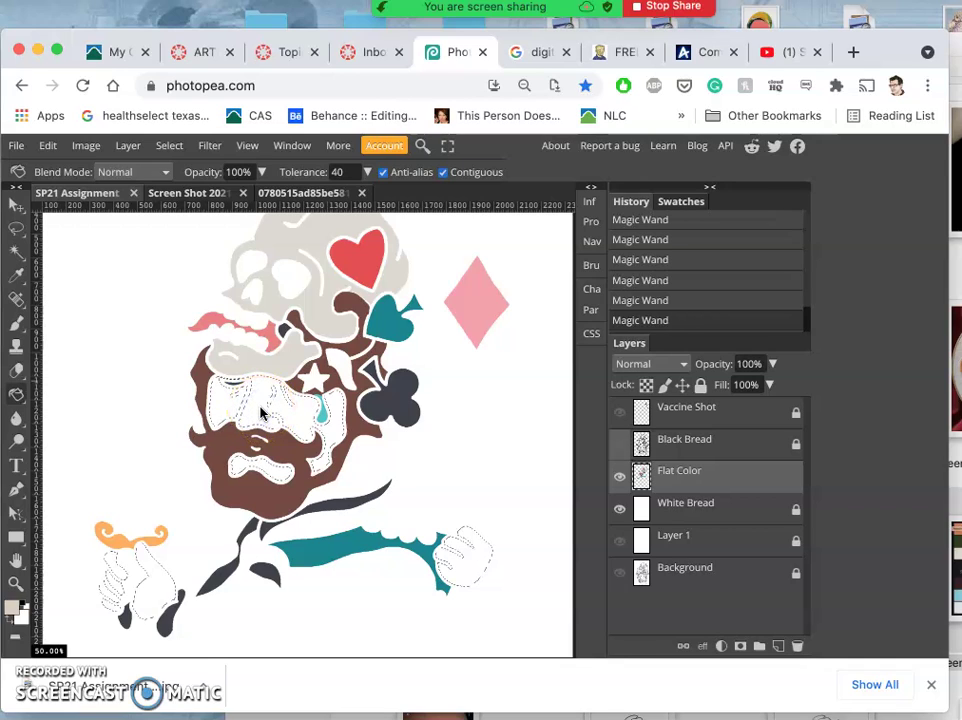
{"action": "left_click", "coordinate": [262, 414]}
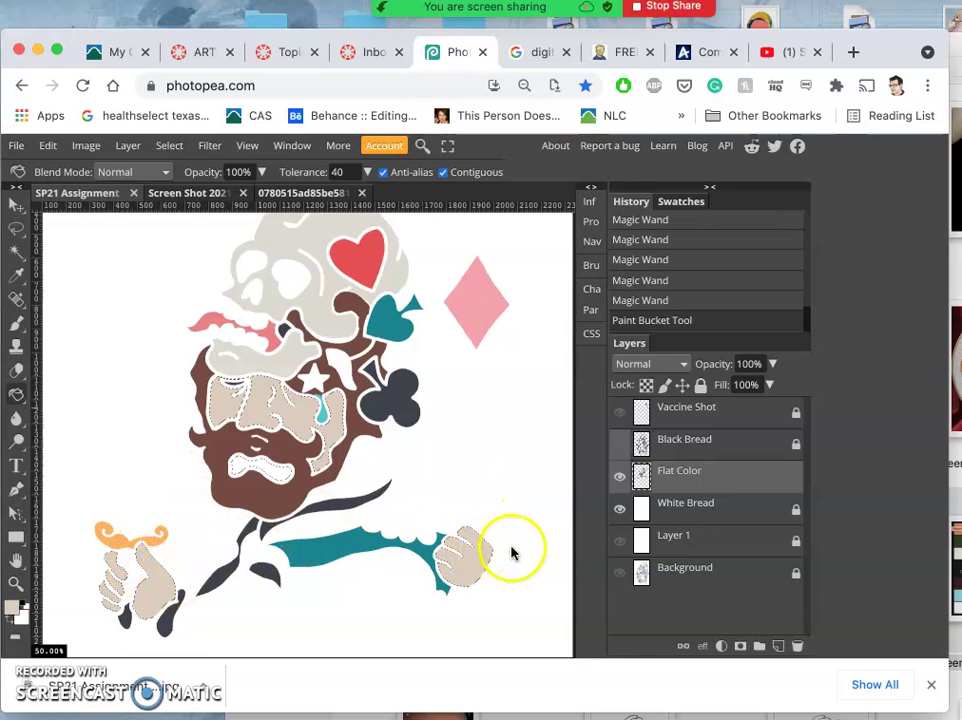
{"action": "left_click", "coordinate": [619, 509]}
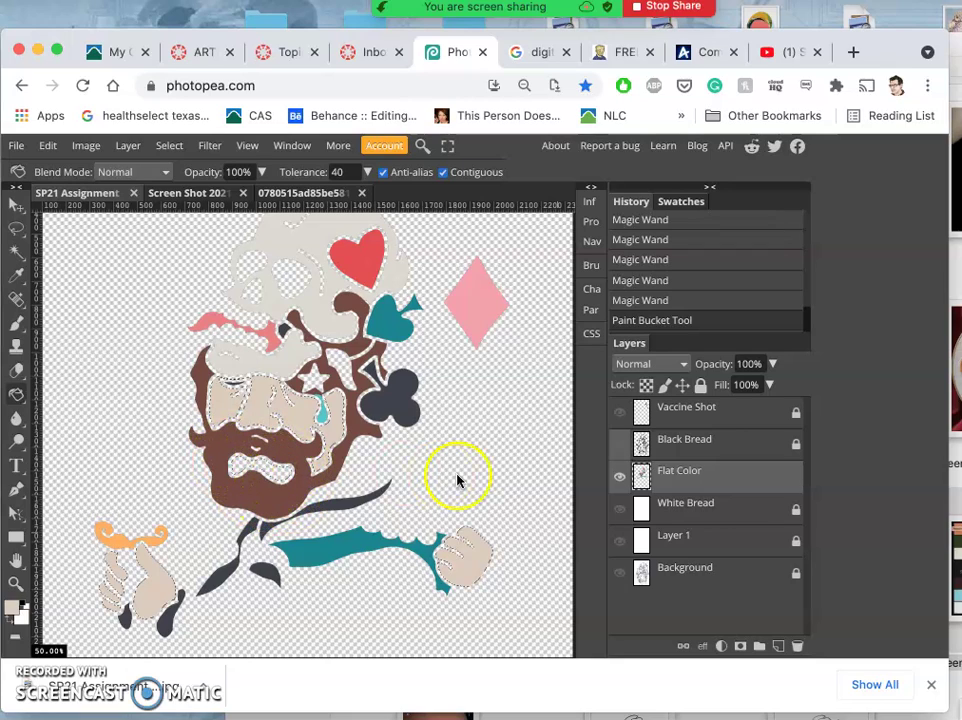
{"action": "left_click", "coordinate": [277, 474]}
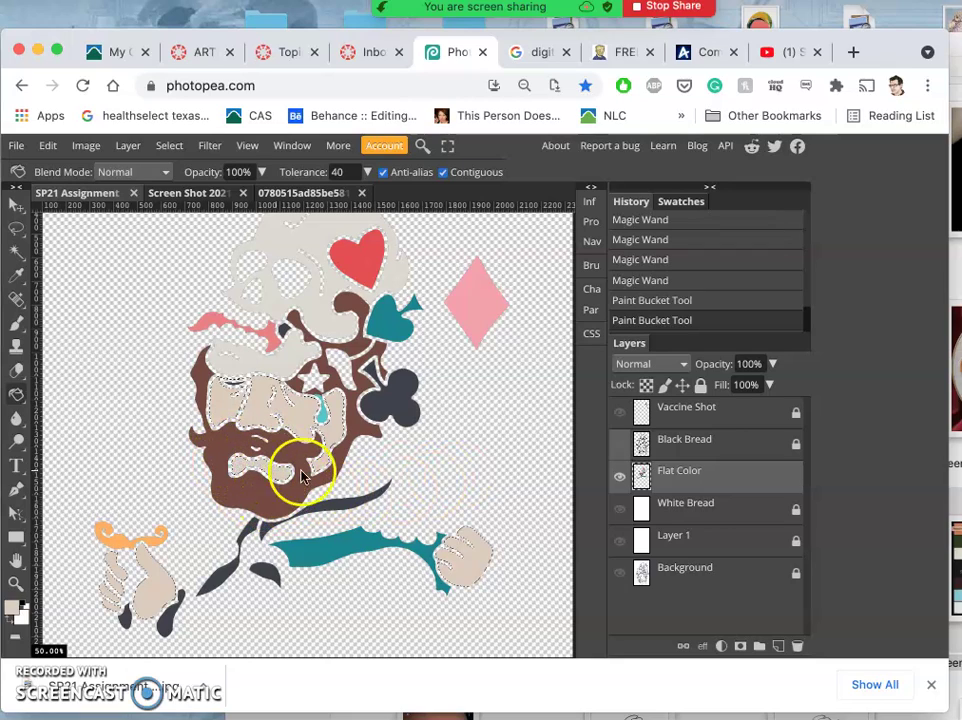
{"action": "left_click", "coordinate": [621, 510]}
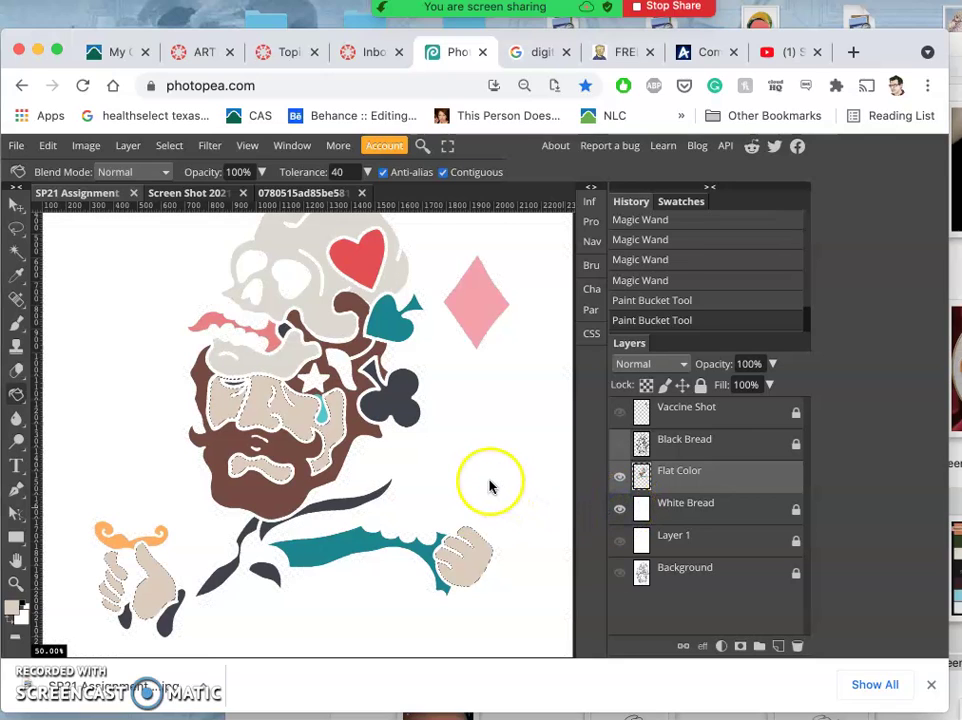
{"action": "key", "text": "ctrl+d"}
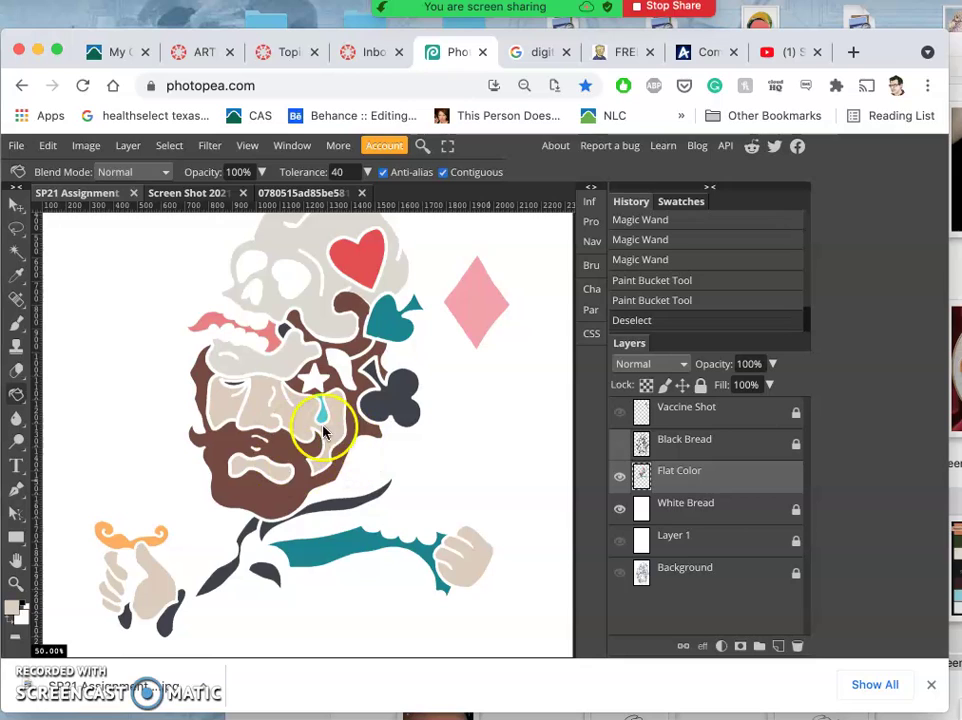
- Fill a face region brown and turn the Black Bread line art back on
{"action": "left_click", "coordinate": [328, 427]}
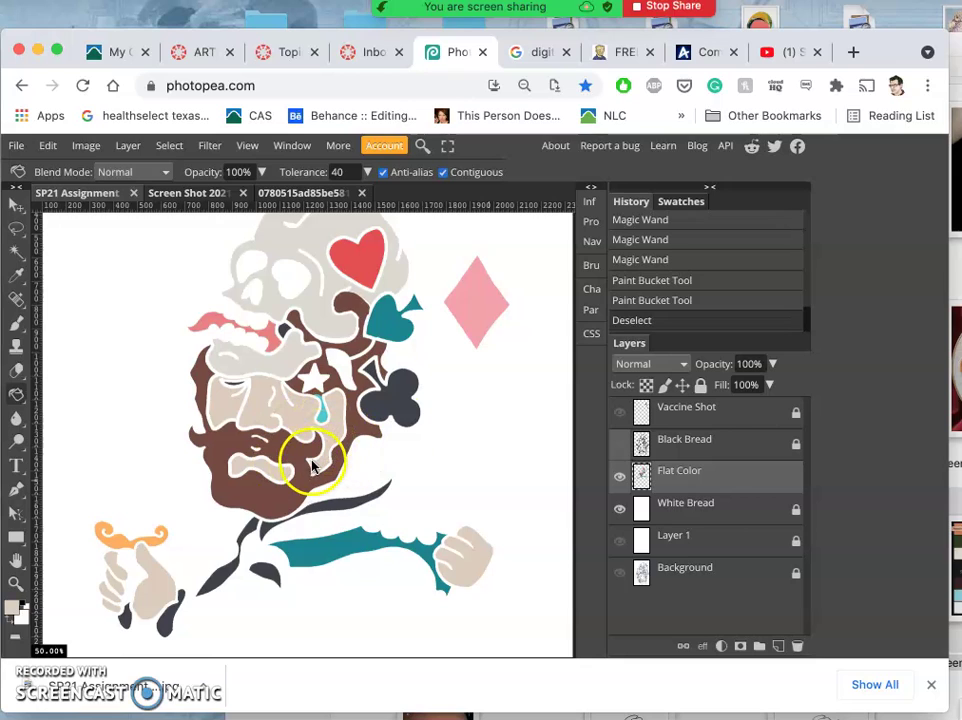
{"action": "left_click", "coordinate": [619, 444]}
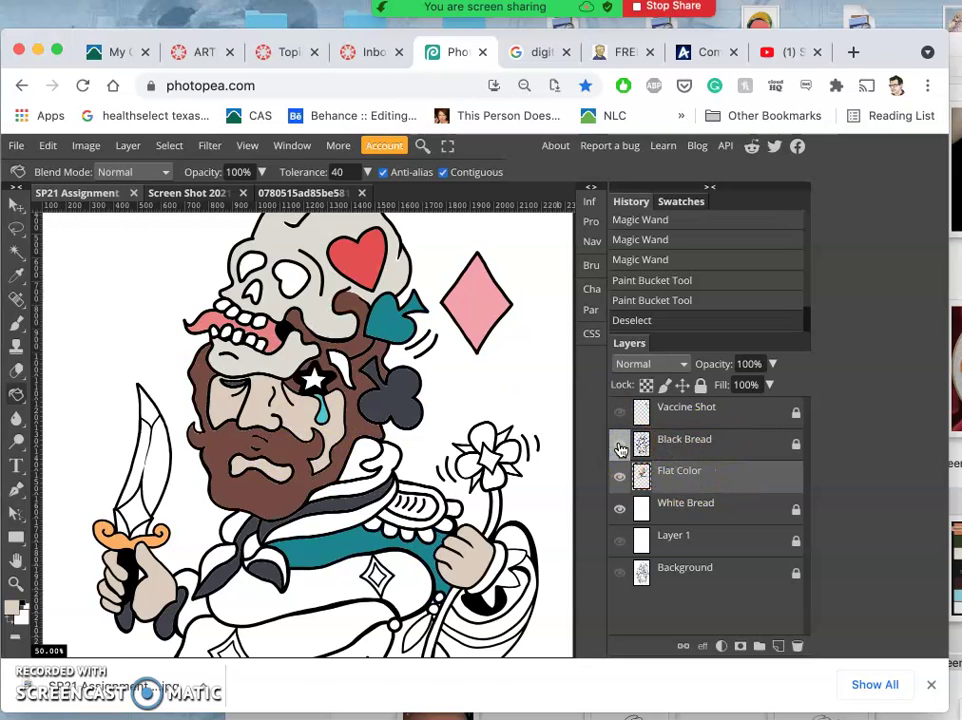
{"action": "left_click", "coordinate": [619, 444]}
{"action": "left_click", "coordinate": [619, 444]}
{"action": "left_click", "coordinate": [537, 453]}
- Sample the red from the tattoo photo's heart, then return to the SP21 Assignment illustration
{"action": "left_click", "coordinate": [407, 445]}
{"action": "left_click", "coordinate": [290, 193]}
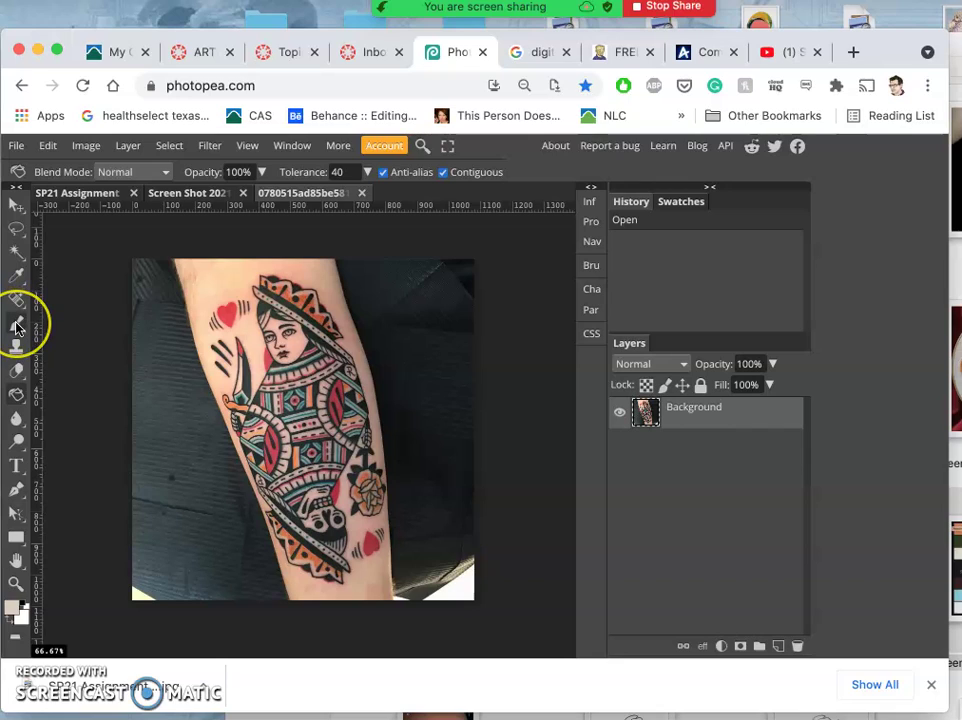
{"action": "left_click", "coordinate": [16, 274]}
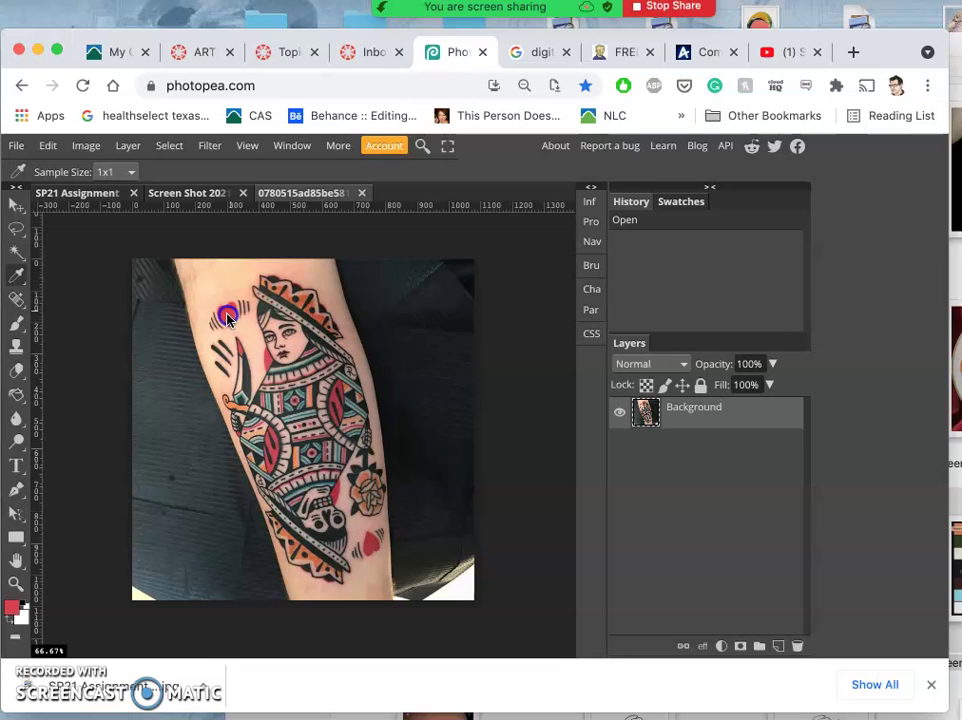
{"action": "left_click", "coordinate": [112, 194]}
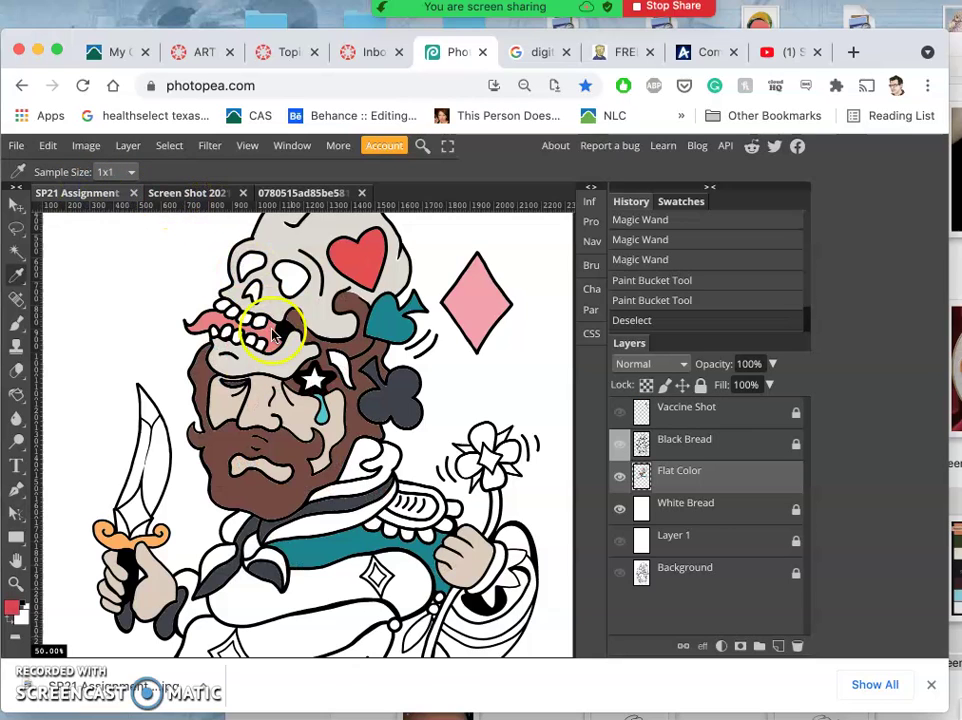
- Paint Bucket the skull's heart with the sampled tattoo red
{"action": "left_click", "coordinate": [16, 394]}
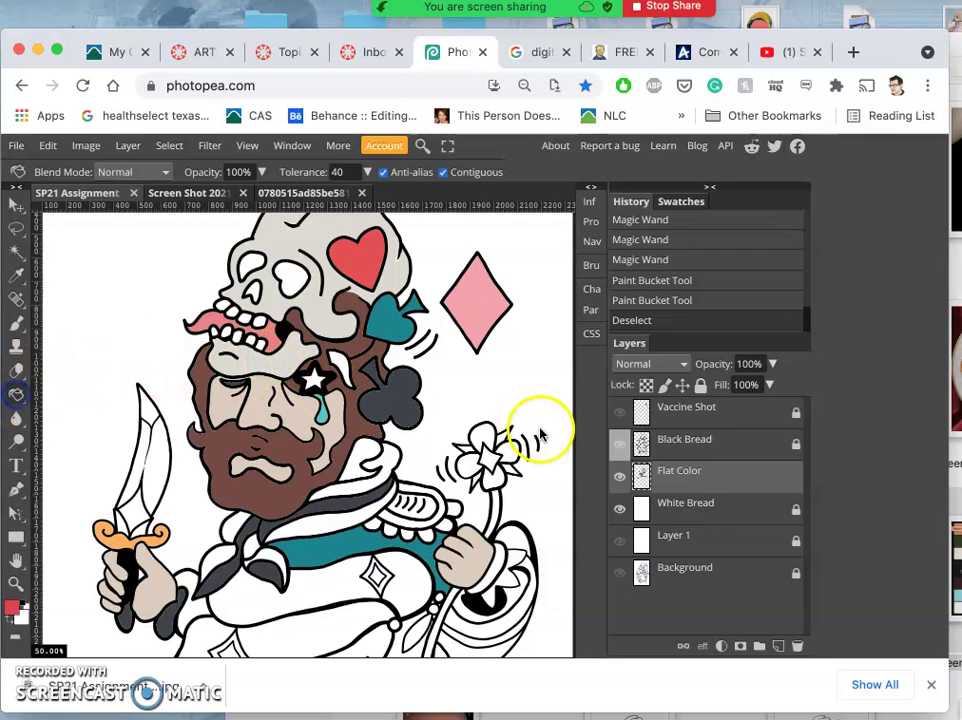
{"action": "left_click", "coordinate": [356, 262]}
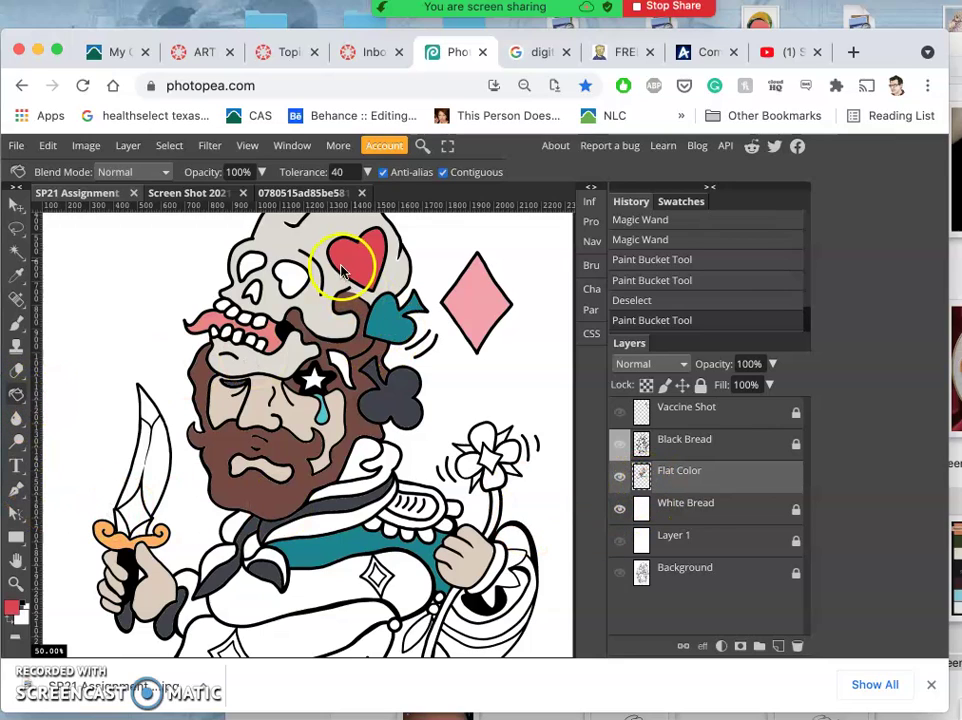
- Magic Wand the collar frill sections and areas near the hands and lower body on Black Bread
{"action": "left_click", "coordinate": [18, 260]}
{"action": "left_click", "coordinate": [670, 442]}
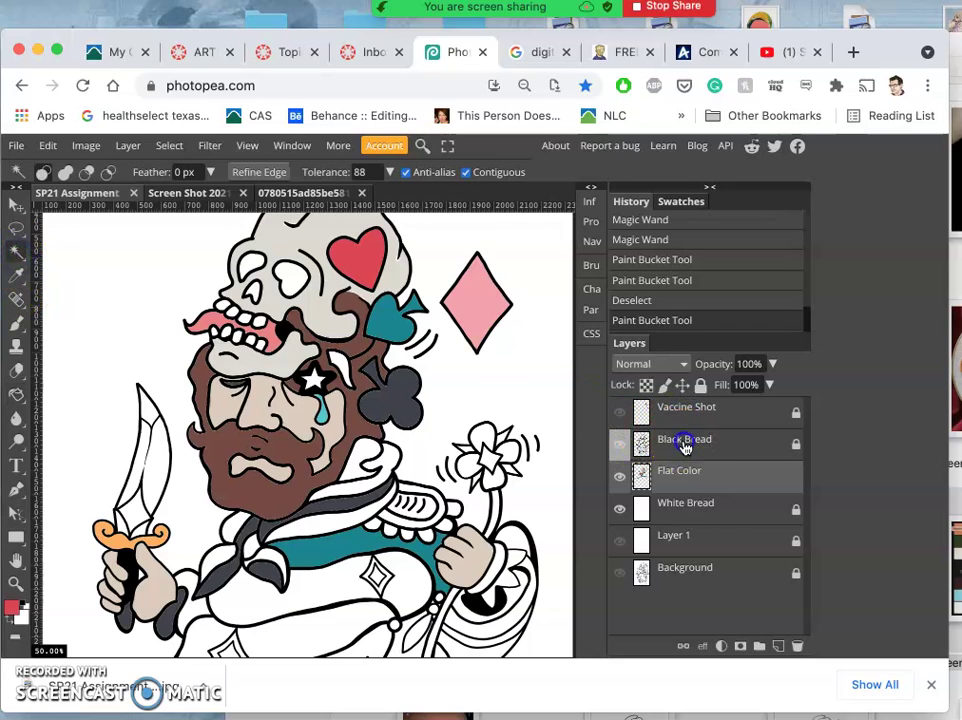
{"action": "left_click", "coordinate": [385, 530]}
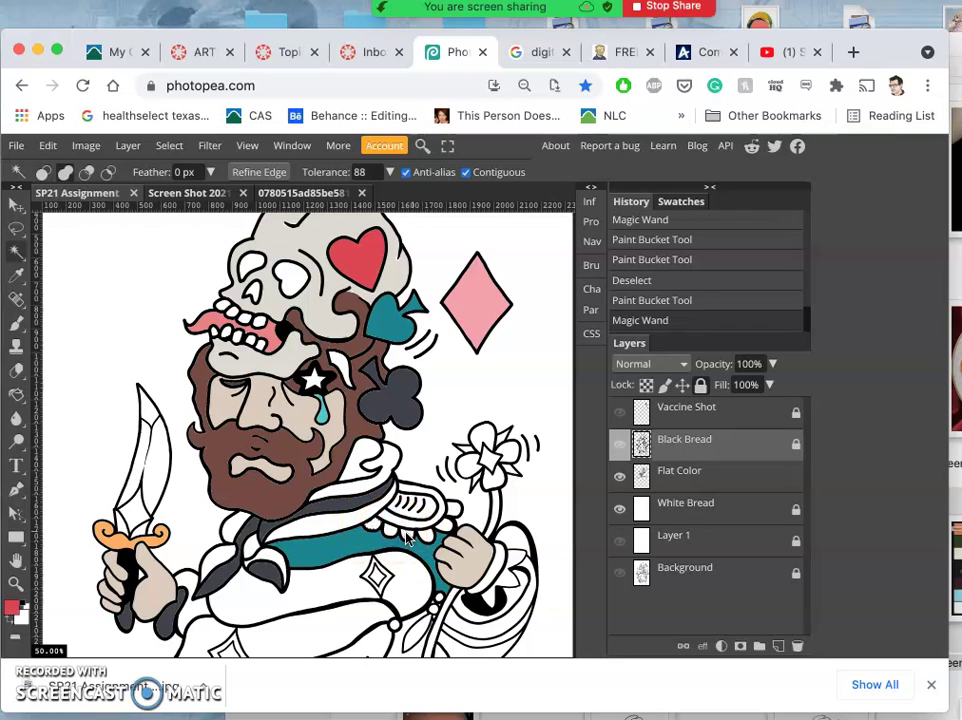
{"action": "left_click", "coordinate": [405, 537]}
{"action": "left_click", "coordinate": [428, 540]}
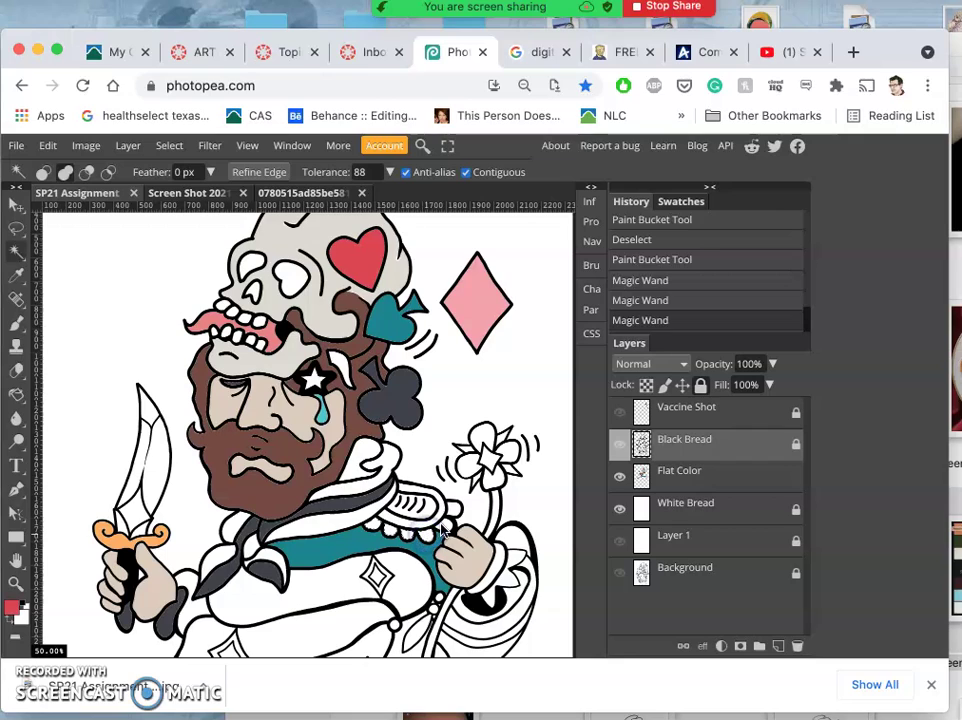
{"action": "left_click", "coordinate": [444, 529]}
{"action": "left_click", "coordinate": [453, 514]}
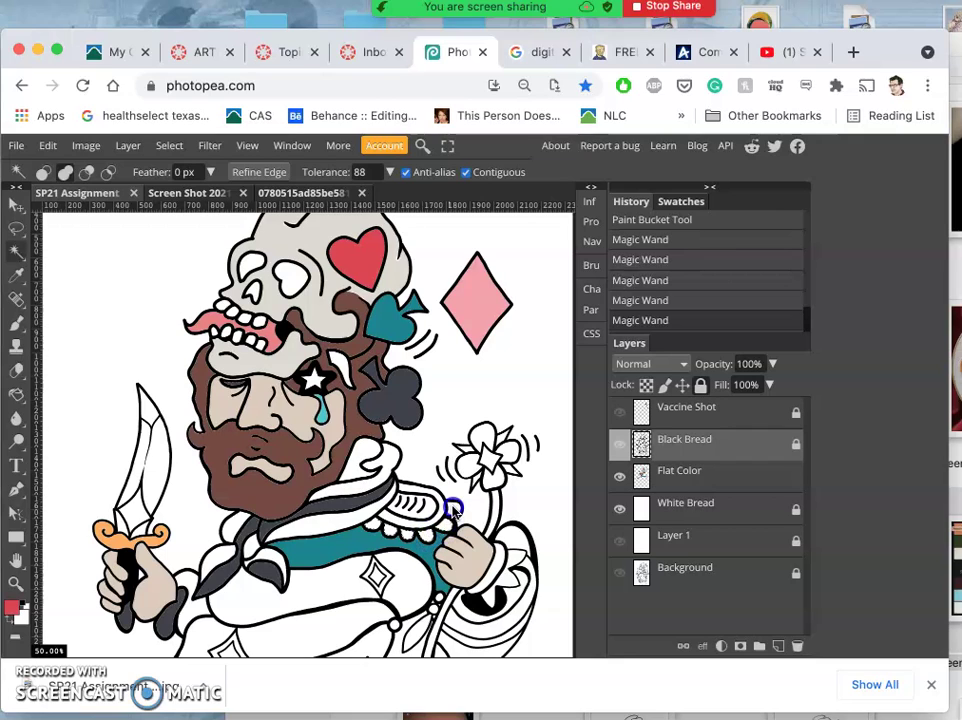
{"action": "left_click", "coordinate": [512, 564]}
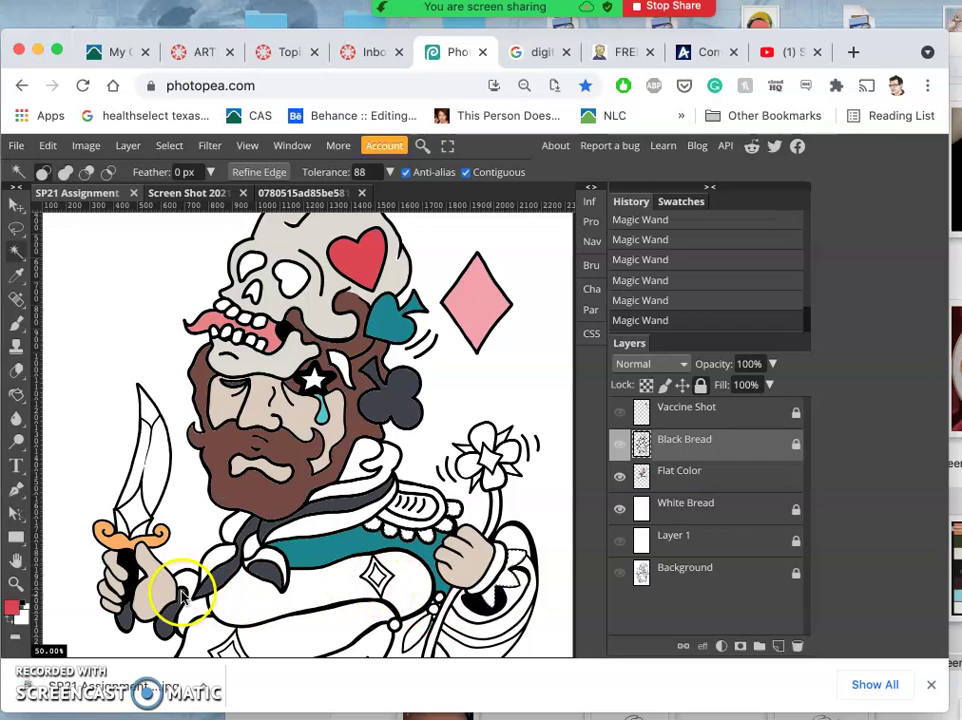
{"action": "left_click", "coordinate": [197, 617], "text": "shift"}
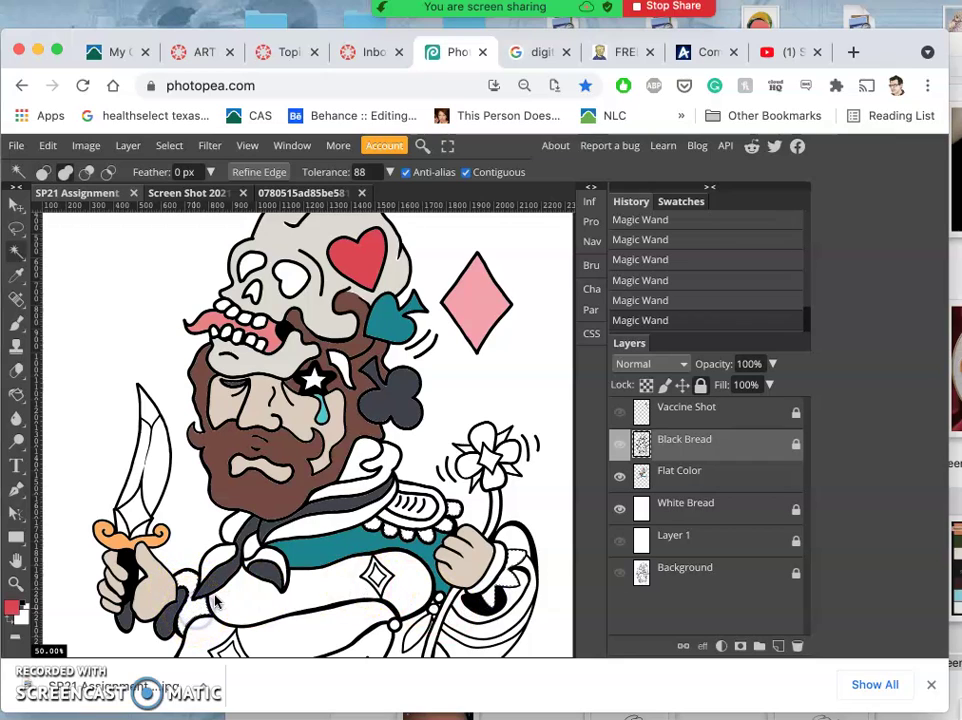
{"action": "scroll", "coordinate": [220, 600], "scroll_direction": "down", "scroll_amount": 5}
{"action": "left_click", "coordinate": [225, 563], "text": "shift"}
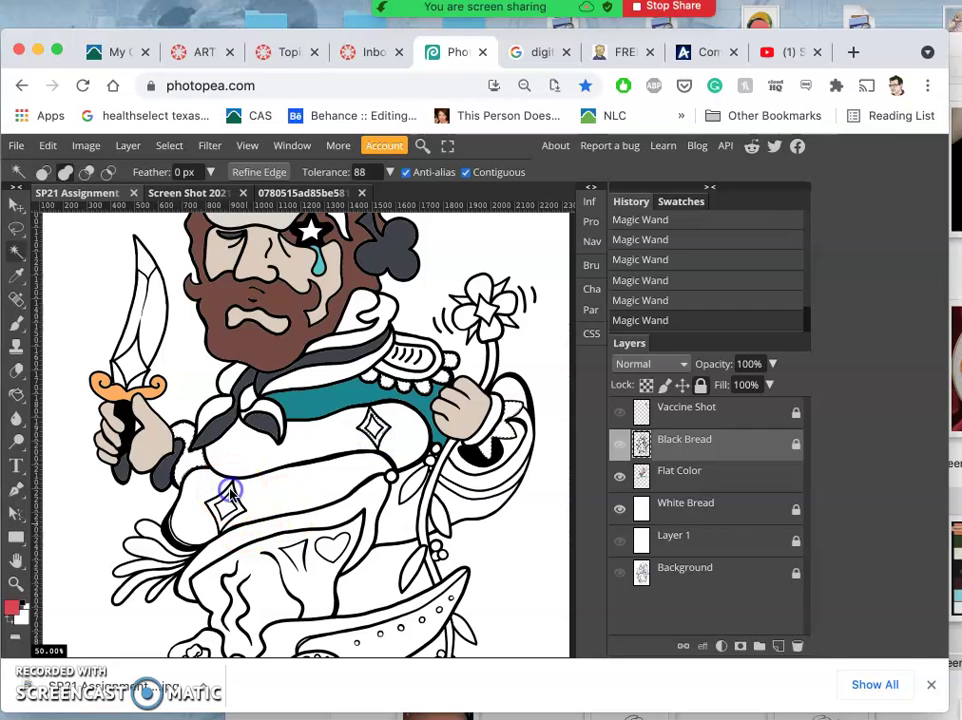
- Add the stem berry, bottom heart, flower centre and shoulder ruffle, then switch to Flat Color
{"action": "scroll", "coordinate": [378, 572], "scroll_direction": "down", "scroll_amount": 2}
{"action": "scroll", "coordinate": [378, 572], "scroll_direction": "right", "scroll_amount": 2}
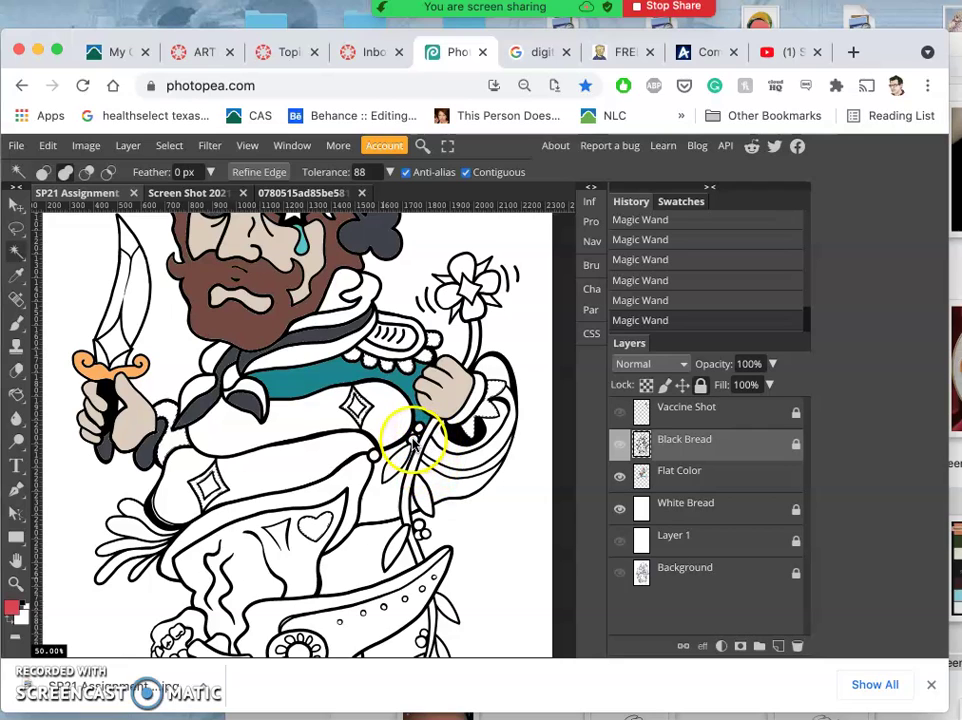
{"action": "left_click", "coordinate": [413, 445]}
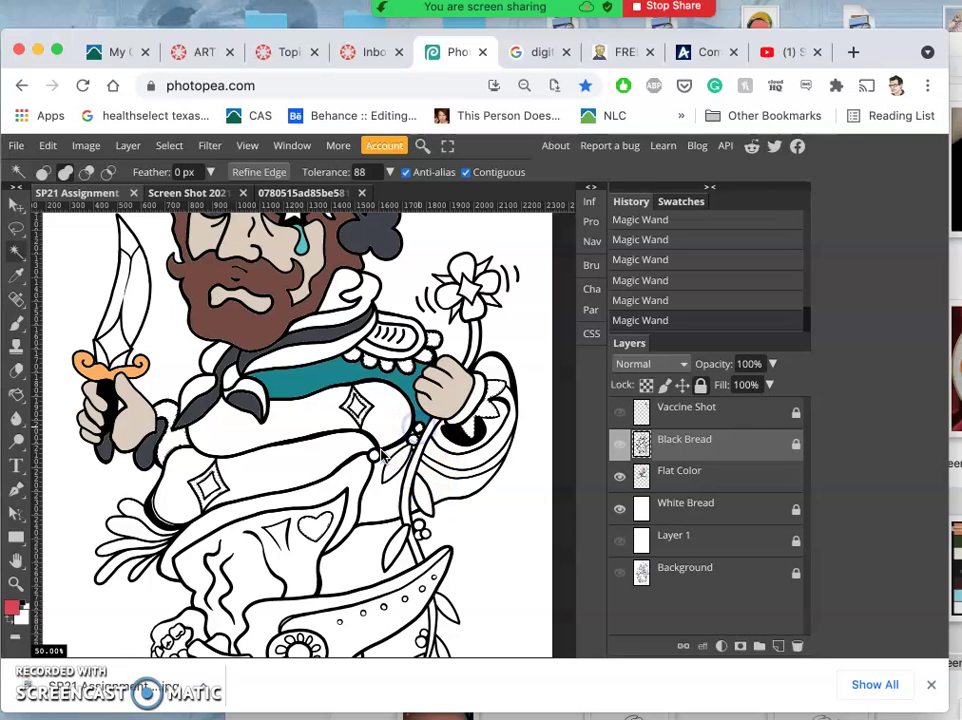
{"action": "left_click", "coordinate": [420, 524]}
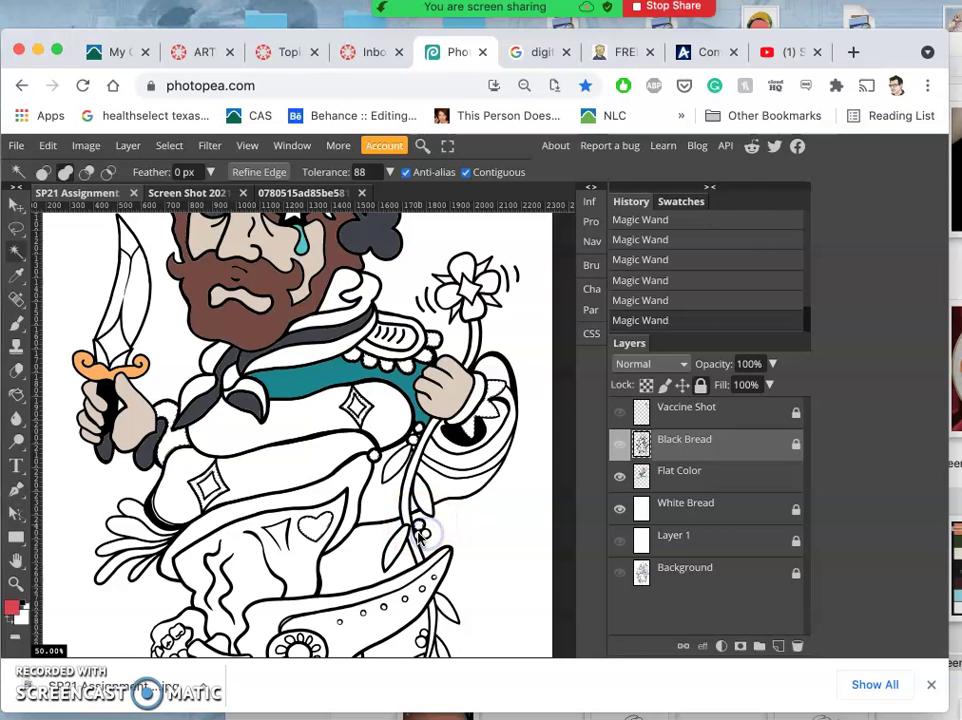
{"action": "scroll", "coordinate": [437, 582], "scroll_direction": "down", "scroll_amount": 5}
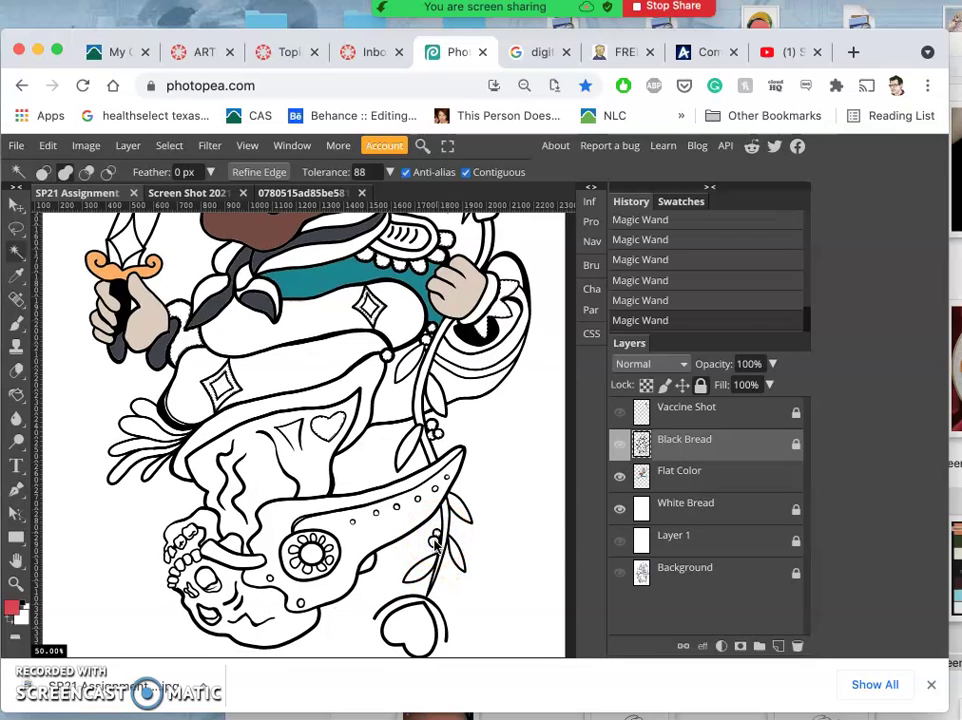
{"action": "left_click", "coordinate": [410, 632]}
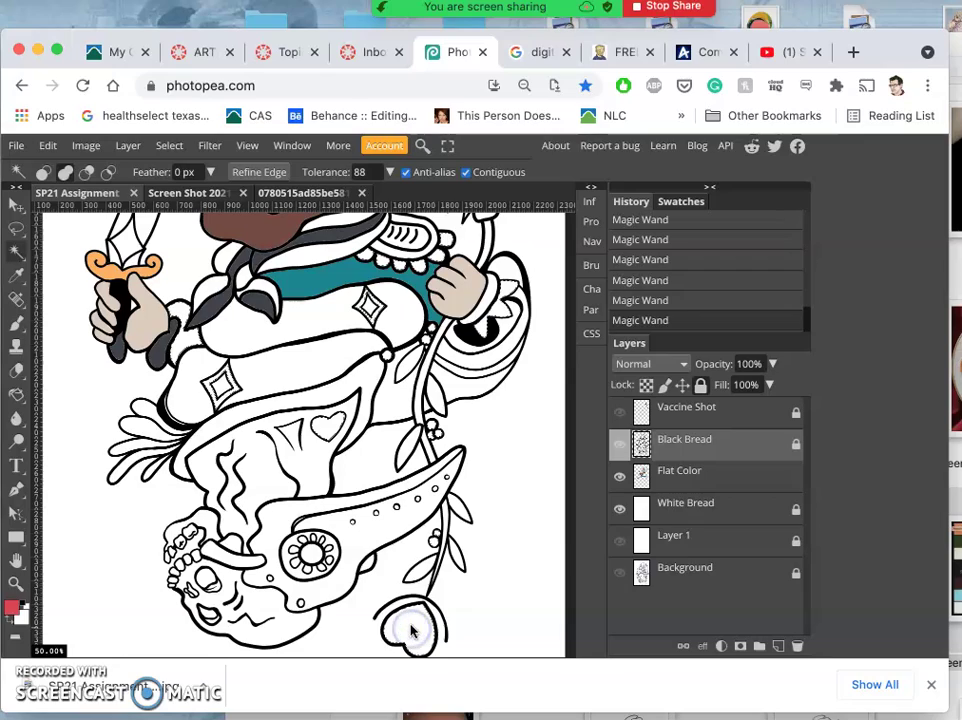
{"action": "scroll", "coordinate": [310, 430], "scroll_direction": "up", "scroll_amount": 5}
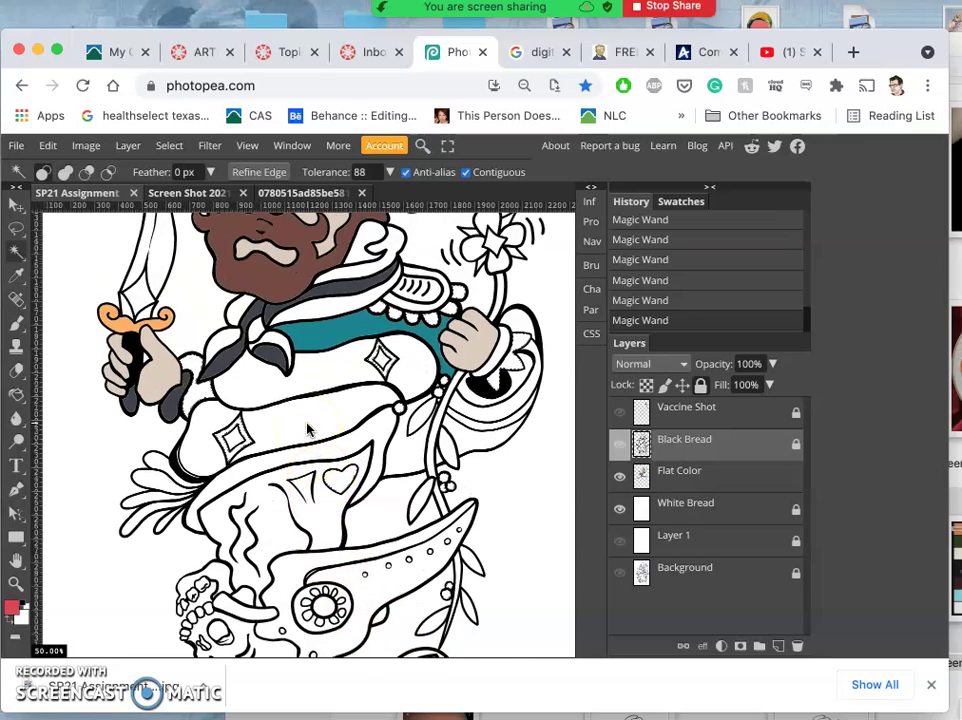
{"action": "scroll", "coordinate": [308, 428], "scroll_direction": "up", "scroll_amount": 3}
{"action": "left_click", "coordinate": [457, 395]}
{"action": "left_click", "coordinate": [392, 455]}
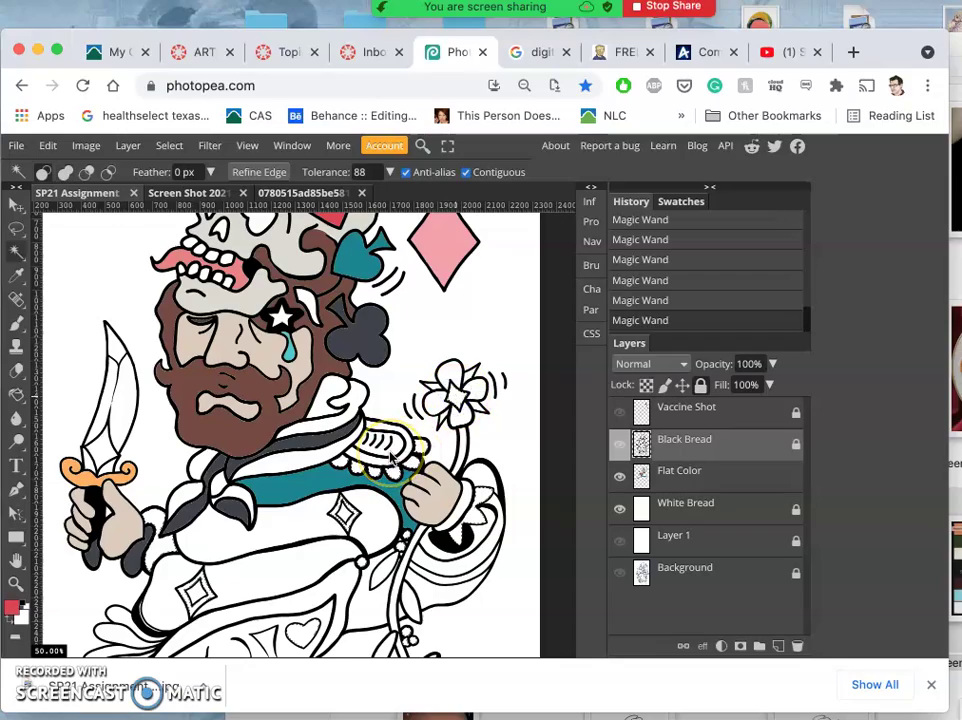
{"action": "scroll", "coordinate": [392, 458], "scroll_direction": "up", "scroll_amount": 3}
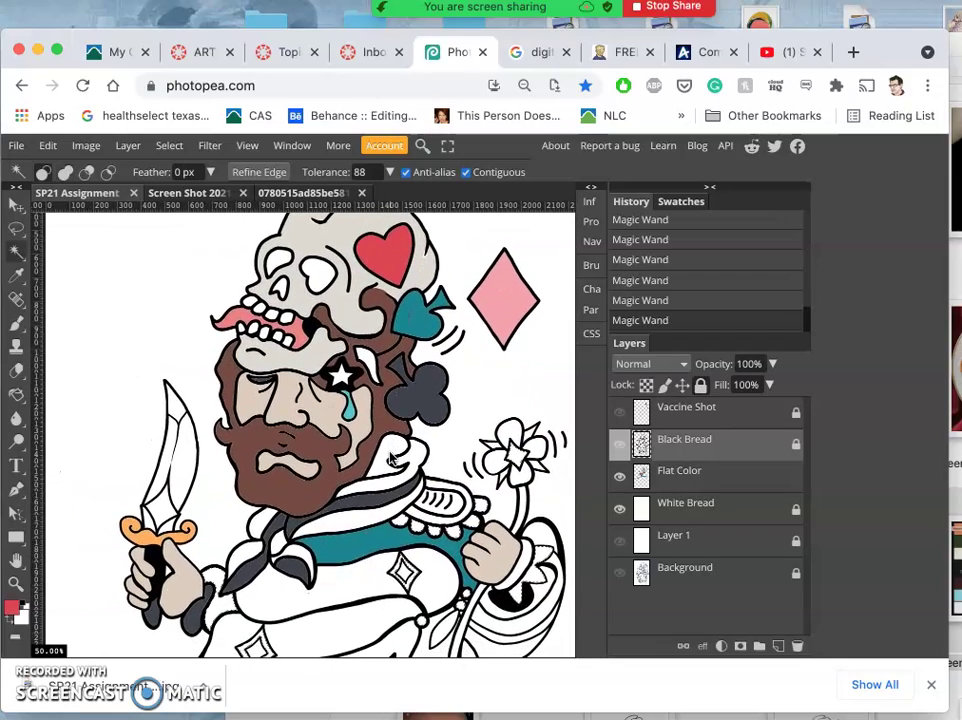
{"action": "scroll", "coordinate": [392, 458], "scroll_direction": "down", "scroll_amount": 3}
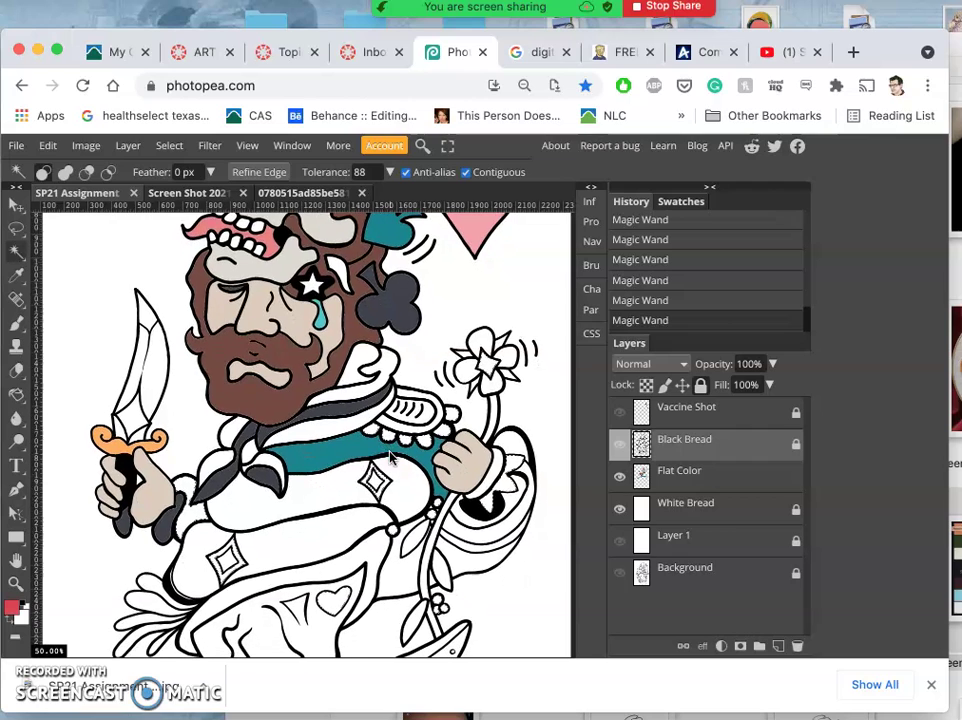
{"action": "left_click", "coordinate": [608, 479]}
- Hide the Black Bread line art and Paint Bucket the selected shapes red
{"action": "left_click", "coordinate": [622, 445]}
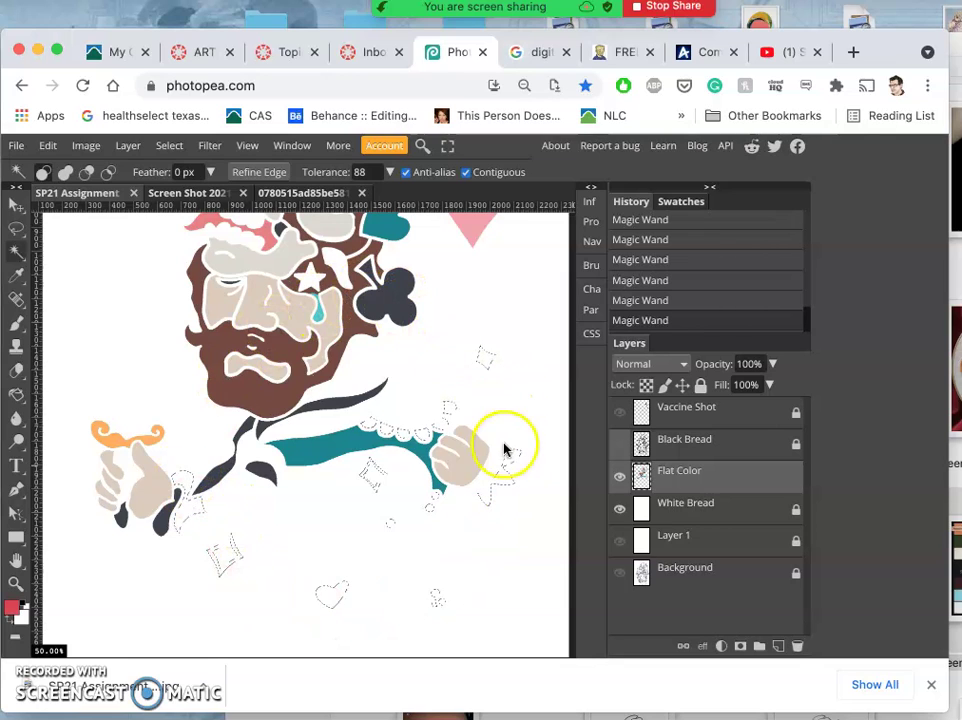
{"action": "scroll", "coordinate": [415, 563], "scroll_direction": "down", "scroll_amount": 5}
{"action": "scroll", "coordinate": [415, 563], "scroll_direction": "down", "scroll_amount": 1}
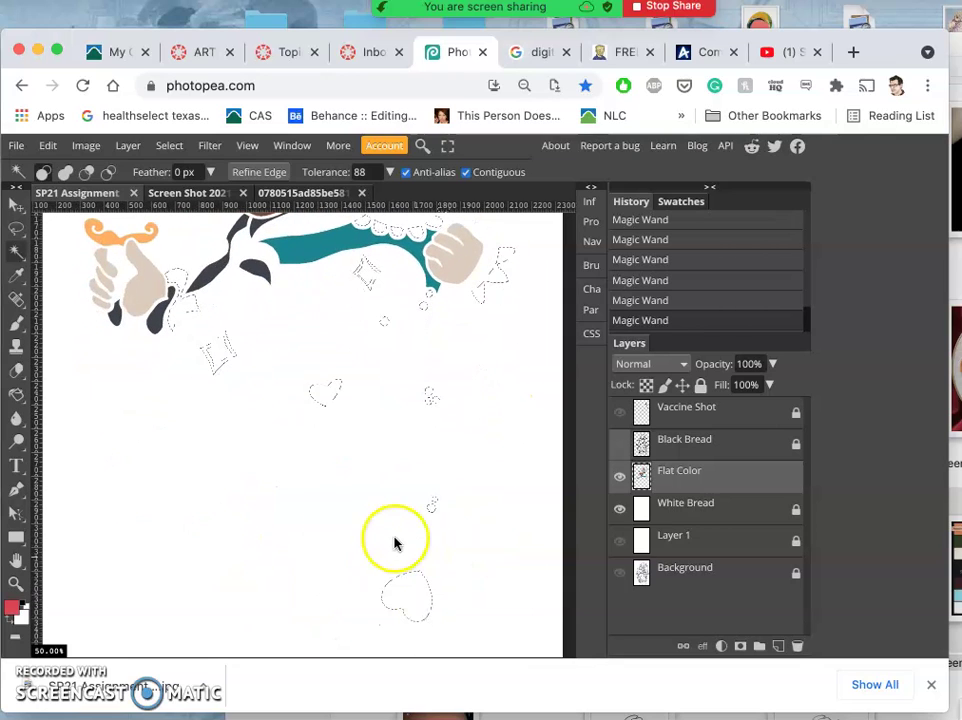
{"action": "left_click", "coordinate": [16, 395]}
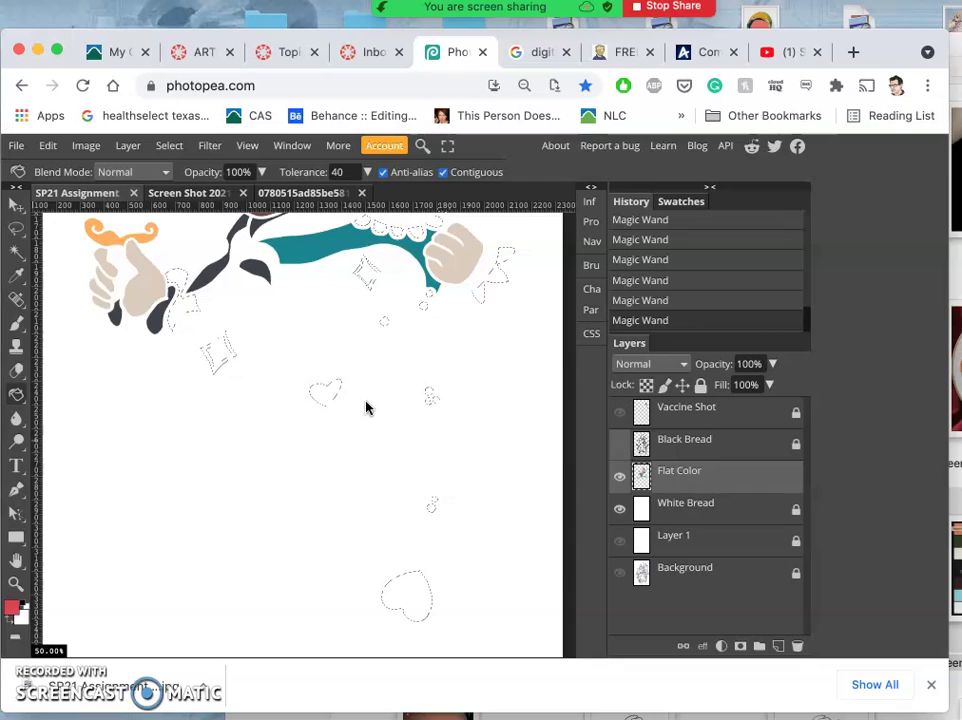
{"action": "left_click", "coordinate": [327, 394]}
{"action": "left_click", "coordinate": [383, 406]}
- Show the Black Bread line art again and clear the selection
{"action": "scroll", "coordinate": [383, 408], "scroll_direction": "up", "scroll_amount": 5}
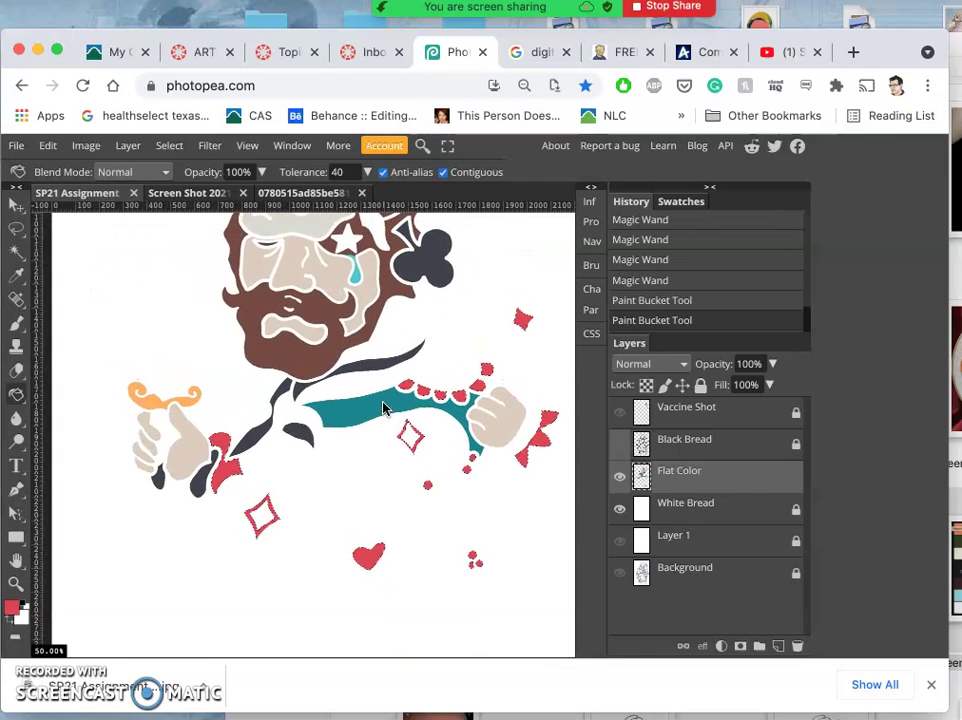
{"action": "scroll", "coordinate": [383, 406], "scroll_direction": "down", "scroll_amount": 2}
{"action": "scroll", "coordinate": [383, 400], "scroll_direction": "up", "scroll_amount": 4}
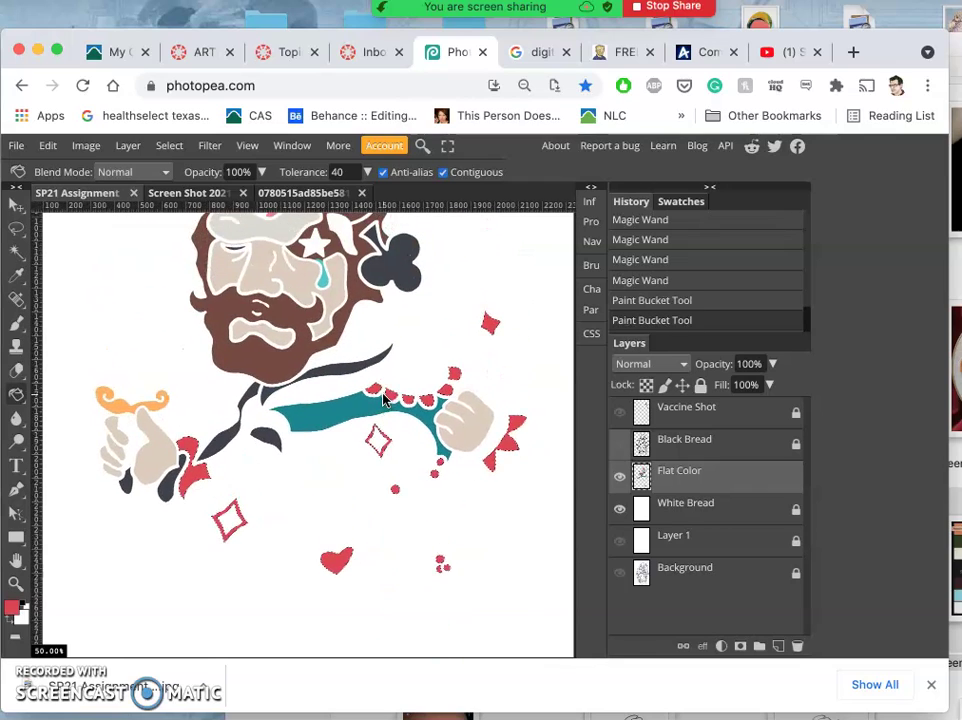
{"action": "scroll", "coordinate": [383, 400], "scroll_direction": "up", "scroll_amount": 5}
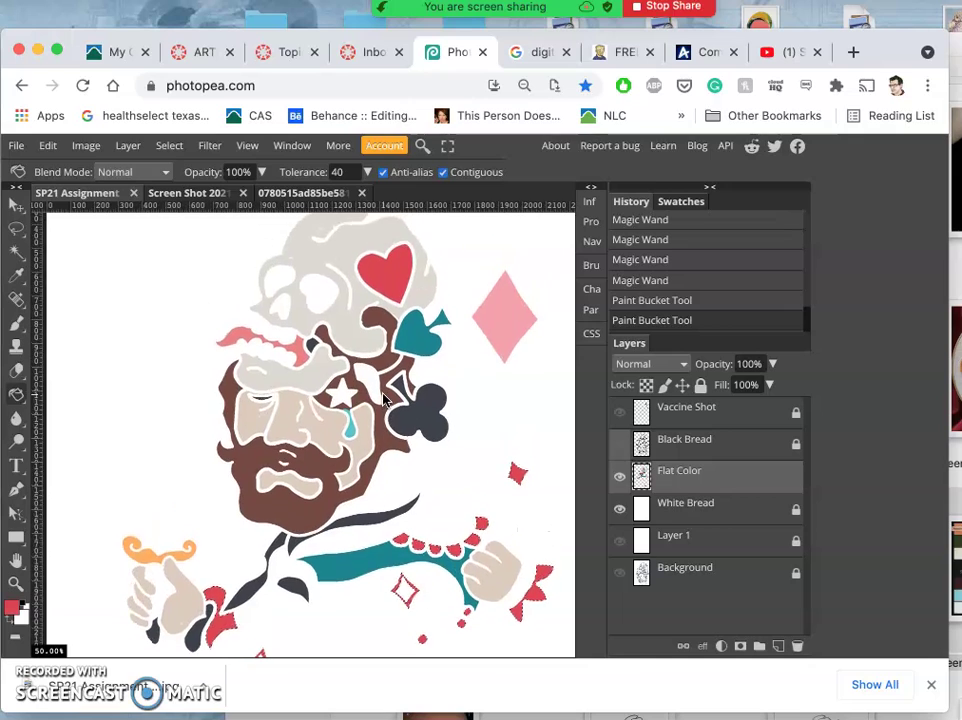
{"action": "scroll", "coordinate": [383, 400], "scroll_direction": "up", "scroll_amount": 2}
{"action": "scroll", "coordinate": [383, 400], "scroll_direction": "down", "scroll_amount": 5}
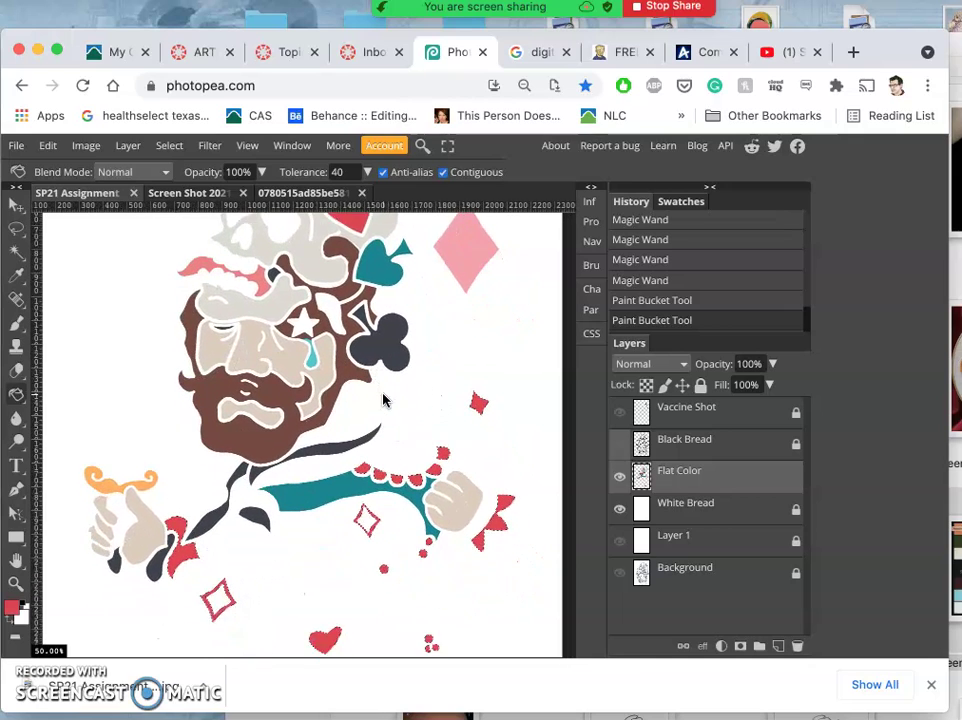
{"action": "left_click", "coordinate": [620, 444]}
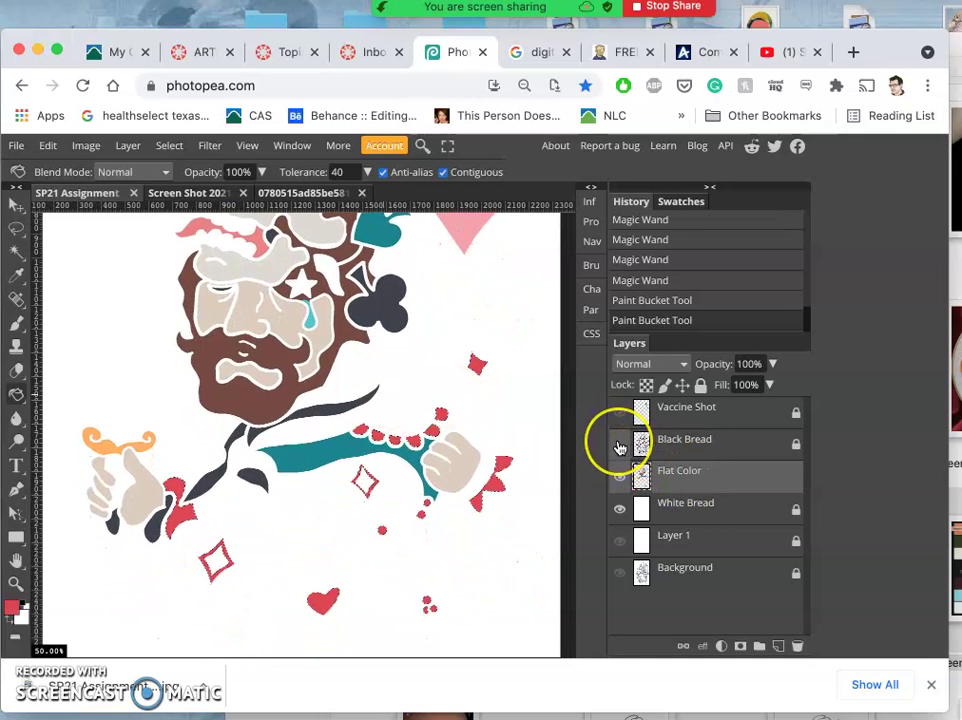
{"action": "key", "text": "ctrl+d"}
- Turn the Black Bread line art layer back on
{"action": "left_click", "coordinate": [619, 445]}
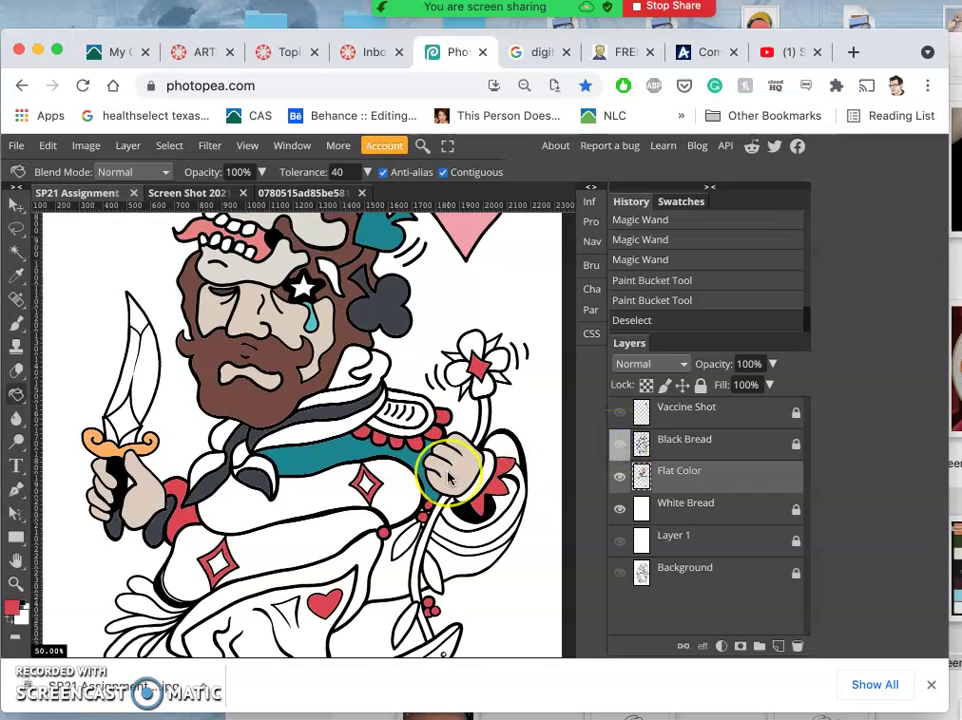
{"action": "scroll", "coordinate": [450, 480], "scroll_direction": "up", "scroll_amount": 2}
{"action": "scroll", "coordinate": [452, 480], "scroll_direction": "down", "scroll_amount": 1}
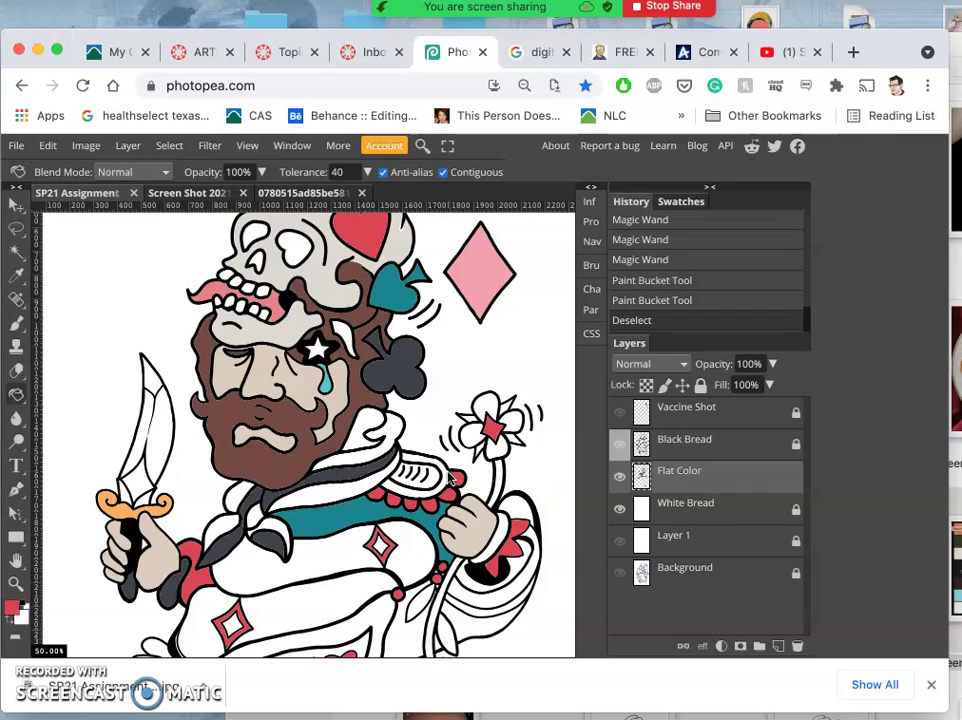
{"action": "scroll", "coordinate": [452, 480], "scroll_direction": "down", "scroll_amount": 1}
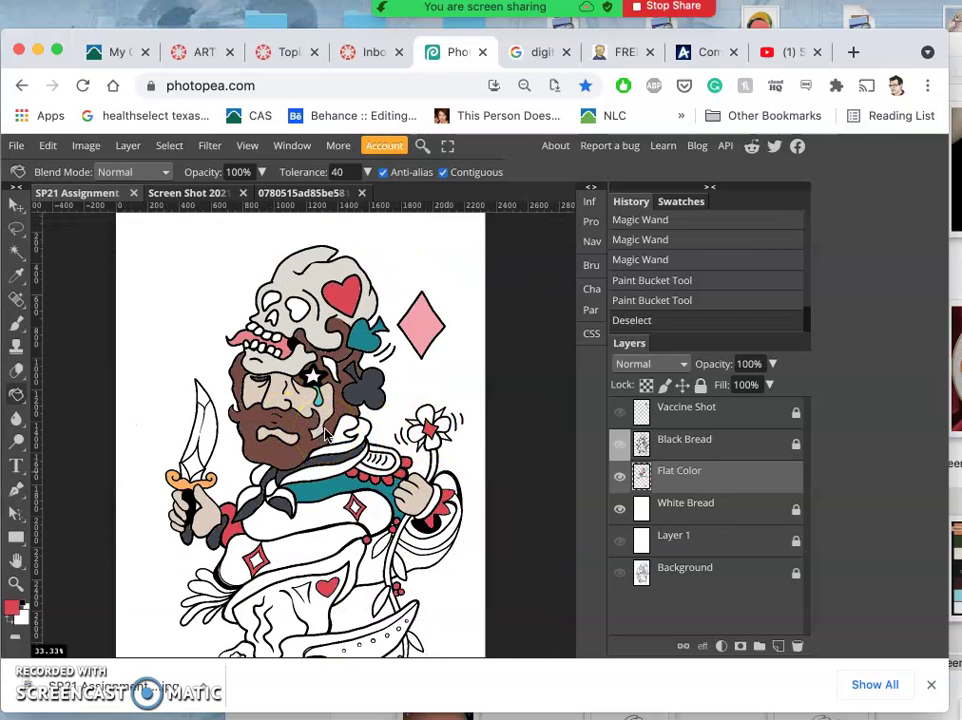
- Sample the grey-green palette swatch, then return to SP21 Assignment with Black Bread active
{"action": "left_click", "coordinate": [188, 193]}
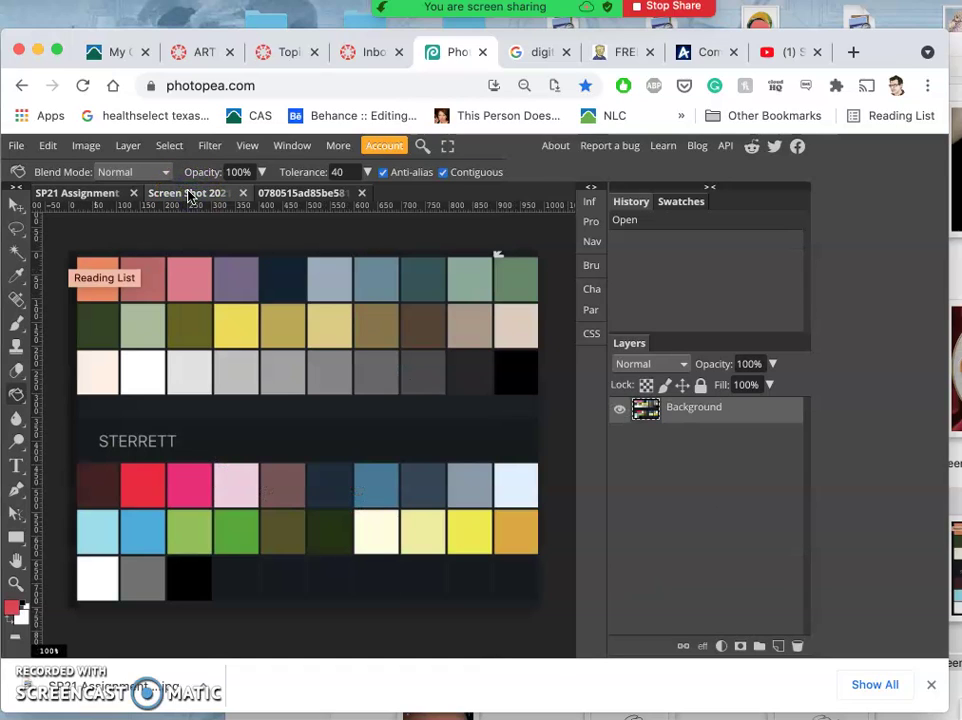
{"action": "left_click", "coordinate": [14, 273]}
{"action": "left_click", "coordinate": [140, 319]}
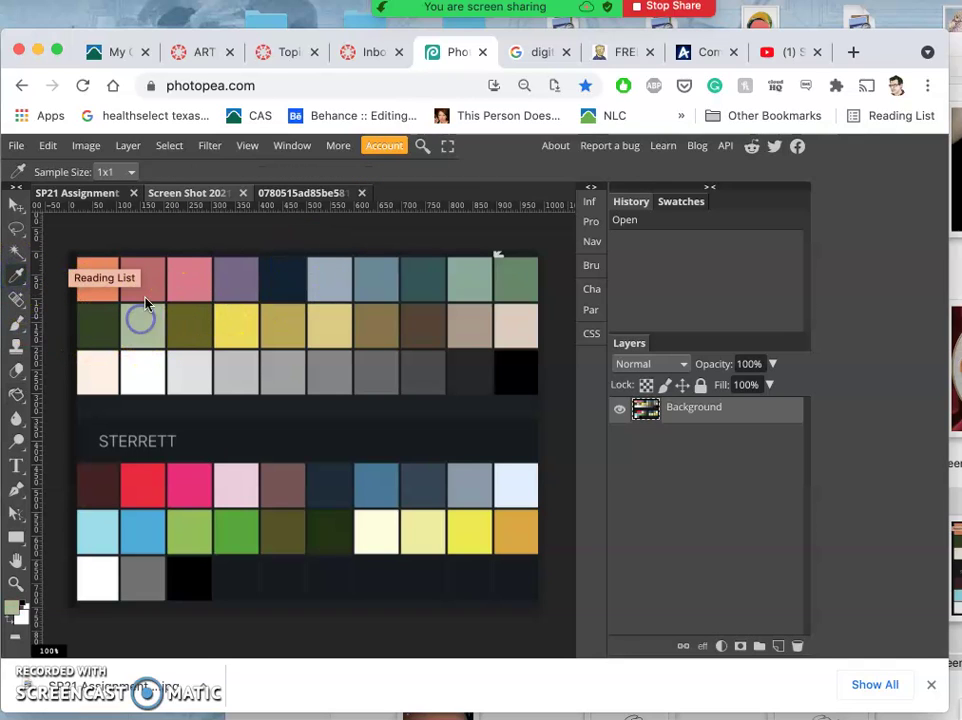
{"action": "left_click", "coordinate": [82, 194]}
{"action": "left_click", "coordinate": [668, 450]}
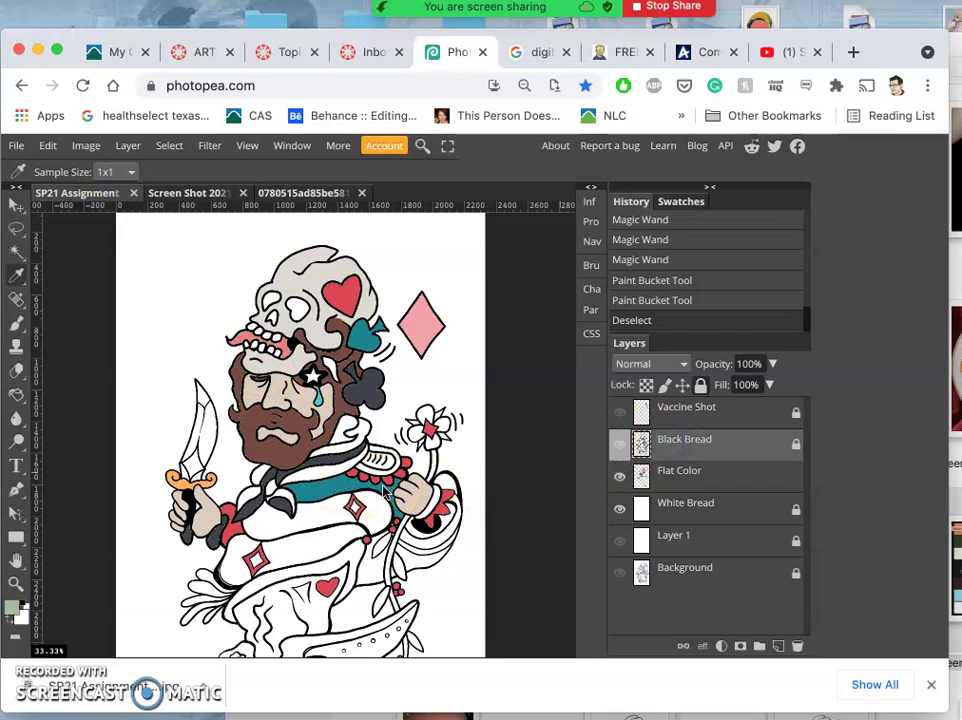
- Magic Wand the trousers area on Black Bread and fill it sage on Flat Color
{"action": "scroll", "coordinate": [320, 460], "scroll_direction": "down", "scroll_amount": 2}
{"action": "scroll", "coordinate": [320, 460], "scroll_direction": "down", "scroll_amount": 3}
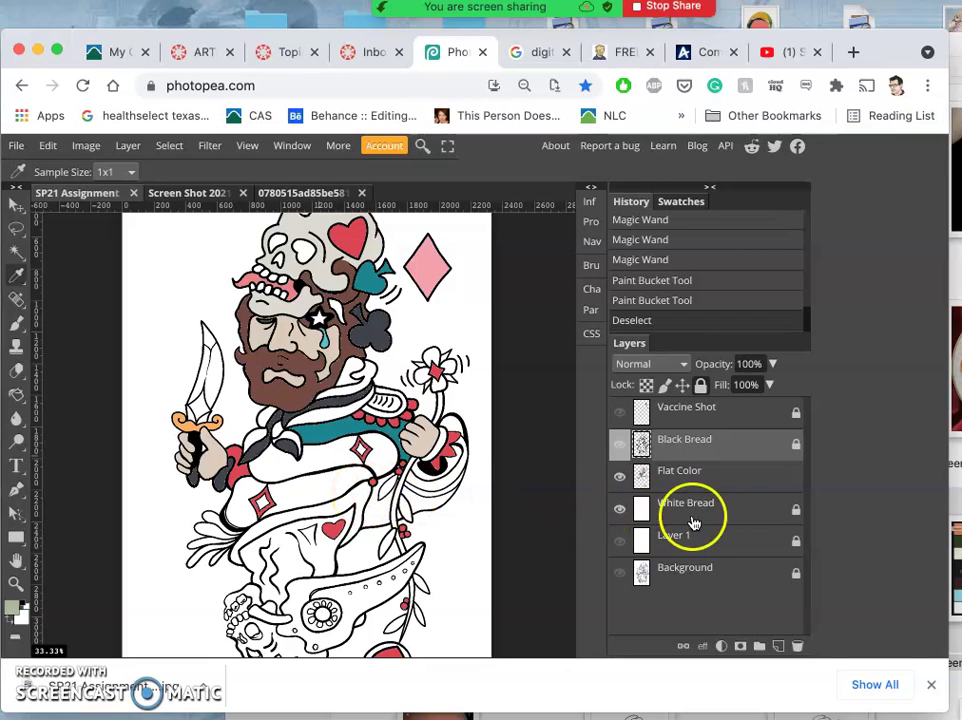
{"action": "left_click", "coordinate": [17, 251]}
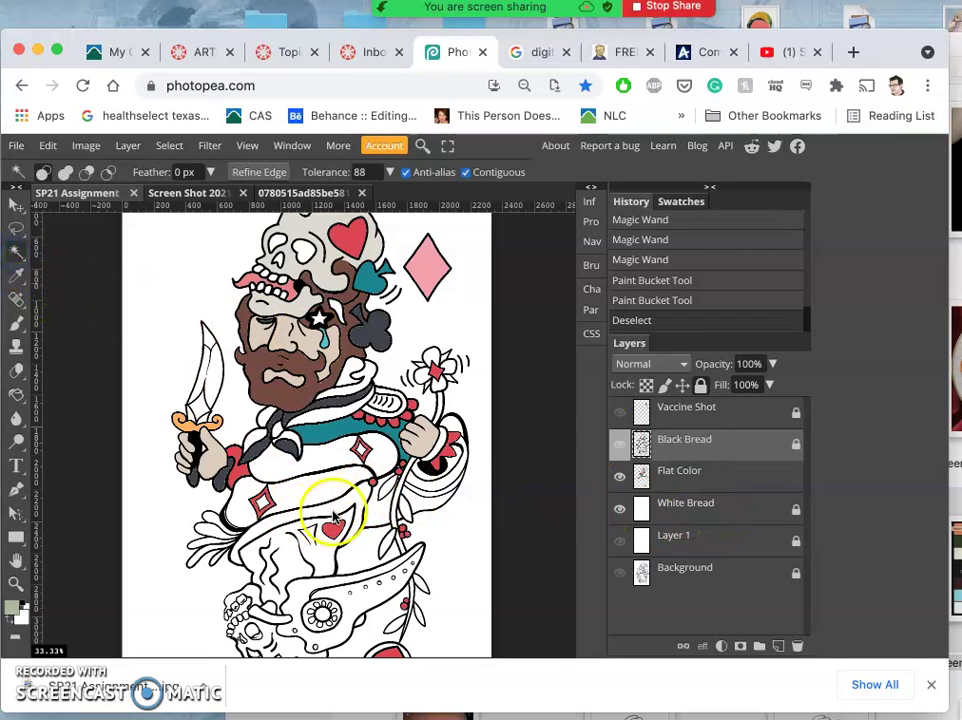
{"action": "left_click", "coordinate": [338, 513]}
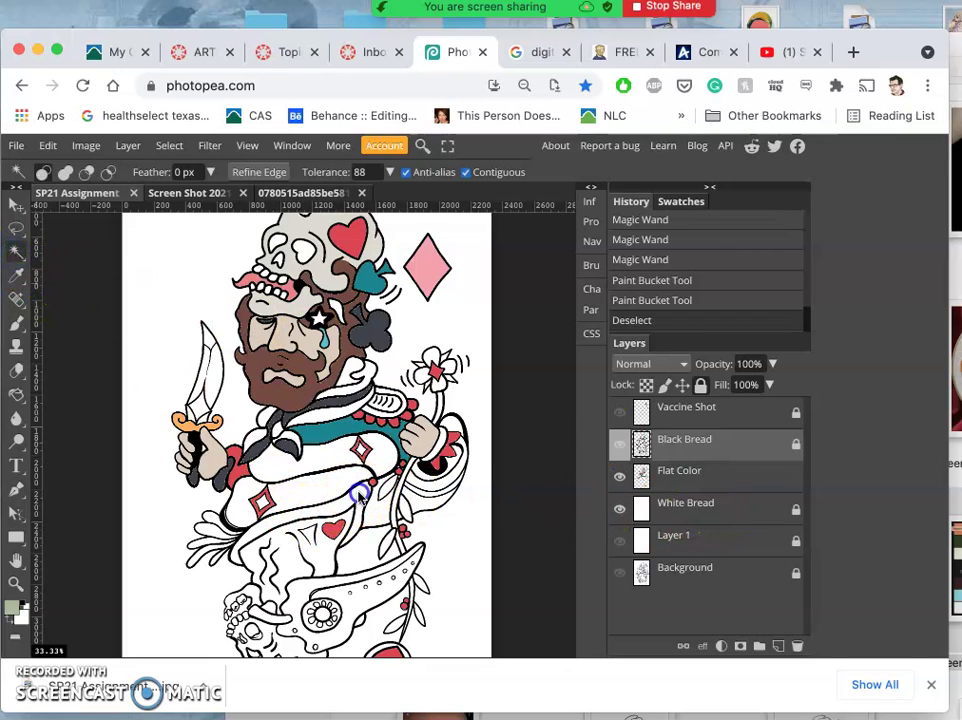
{"action": "left_click", "coordinate": [700, 478]}
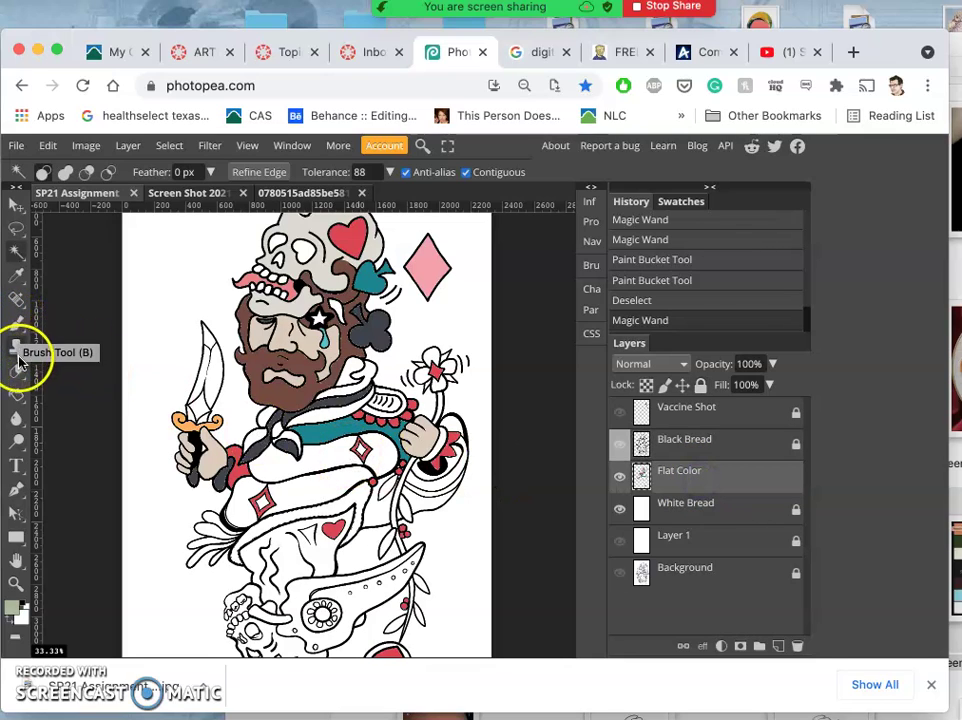
{"action": "left_click", "coordinate": [16, 396]}
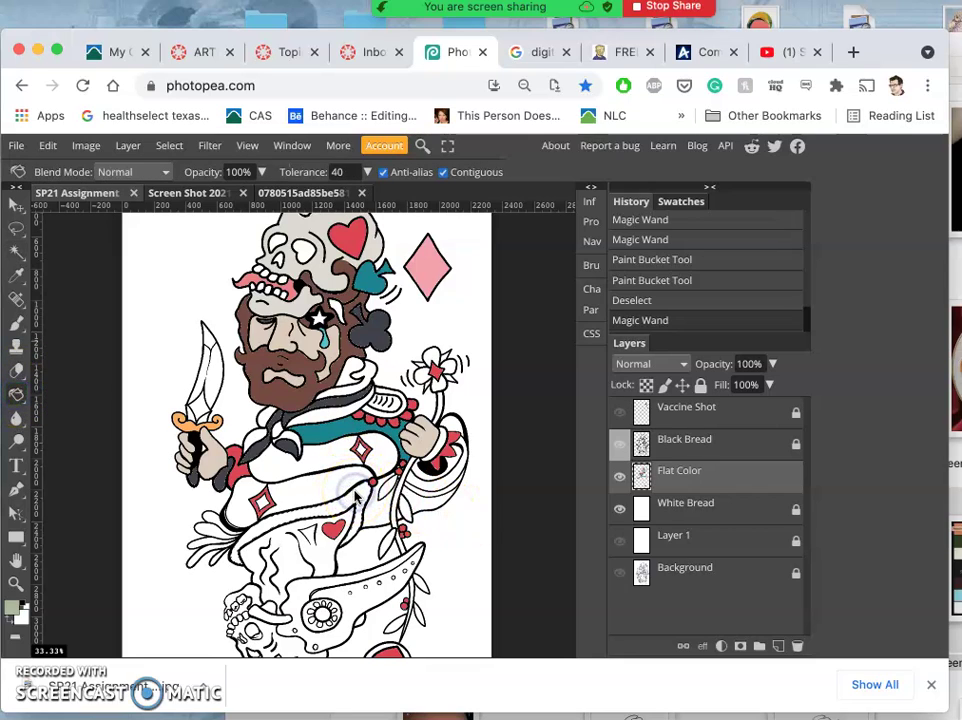
{"action": "left_click", "coordinate": [360, 500]}
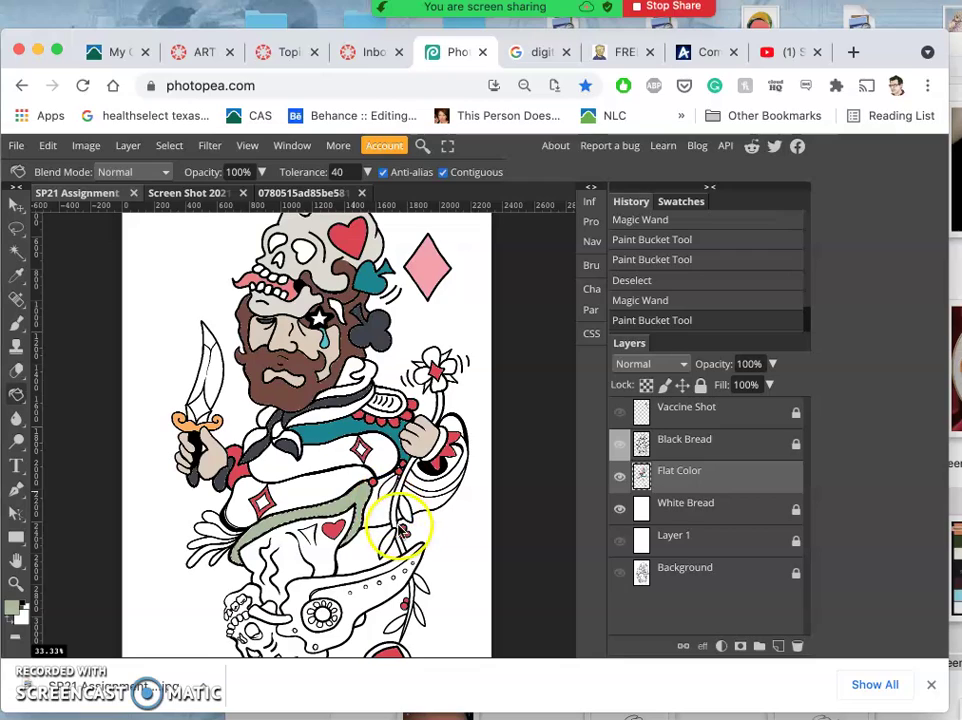